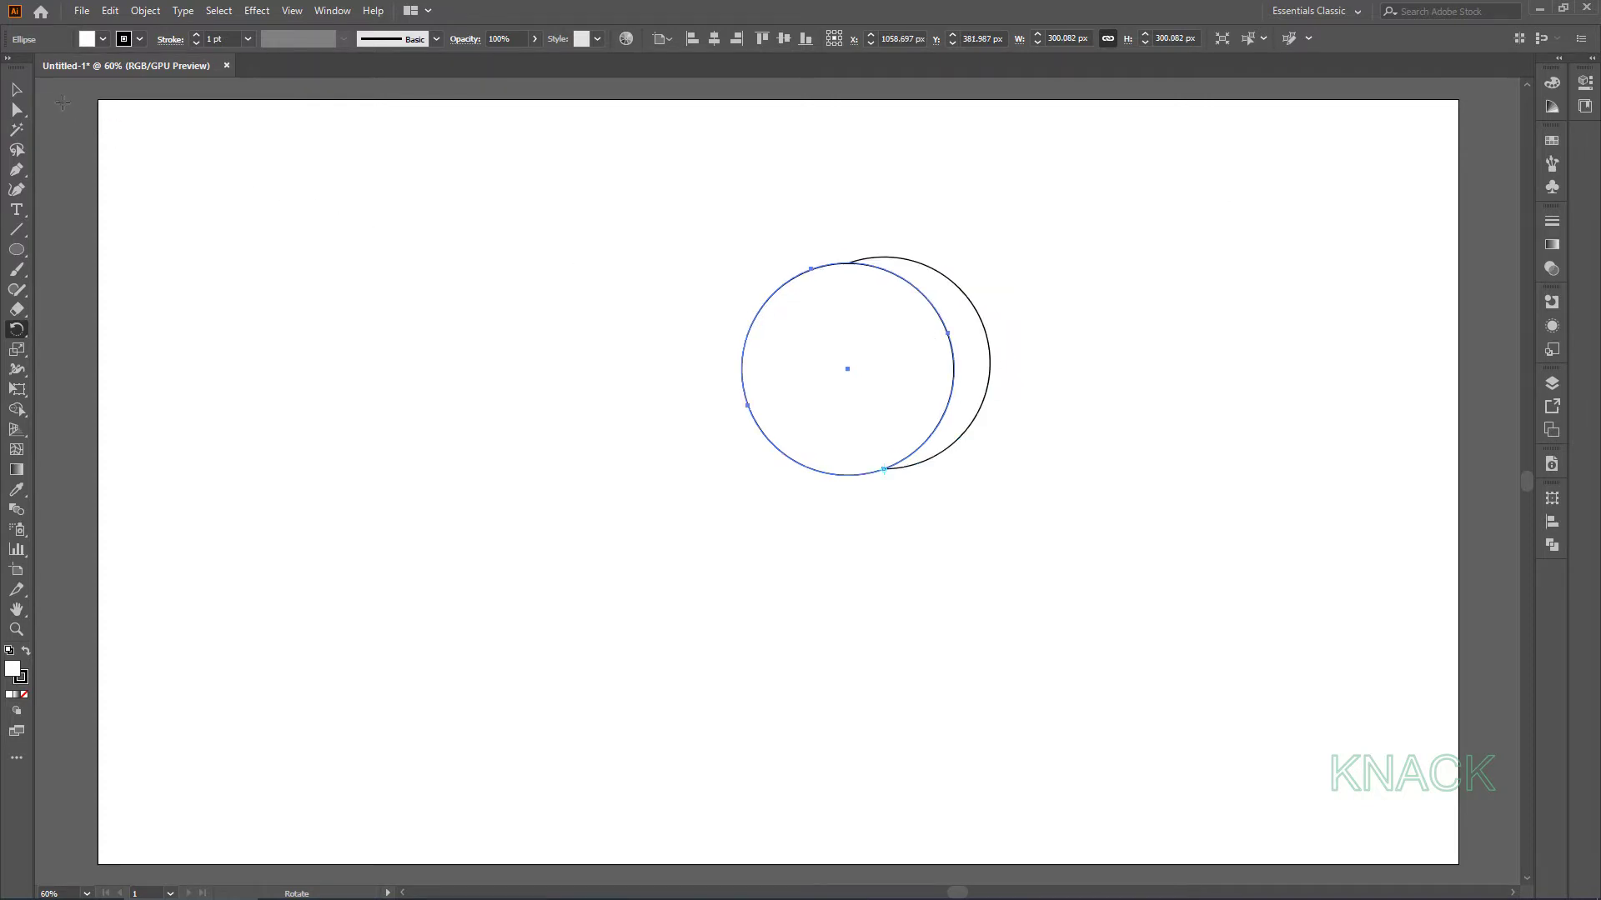
# Select both overlapping circles and apply Pathfinder Minus Front to leave one crescent path
pyautogui.moveTo(689, 234); pyautogui.dragTo(932, 328)
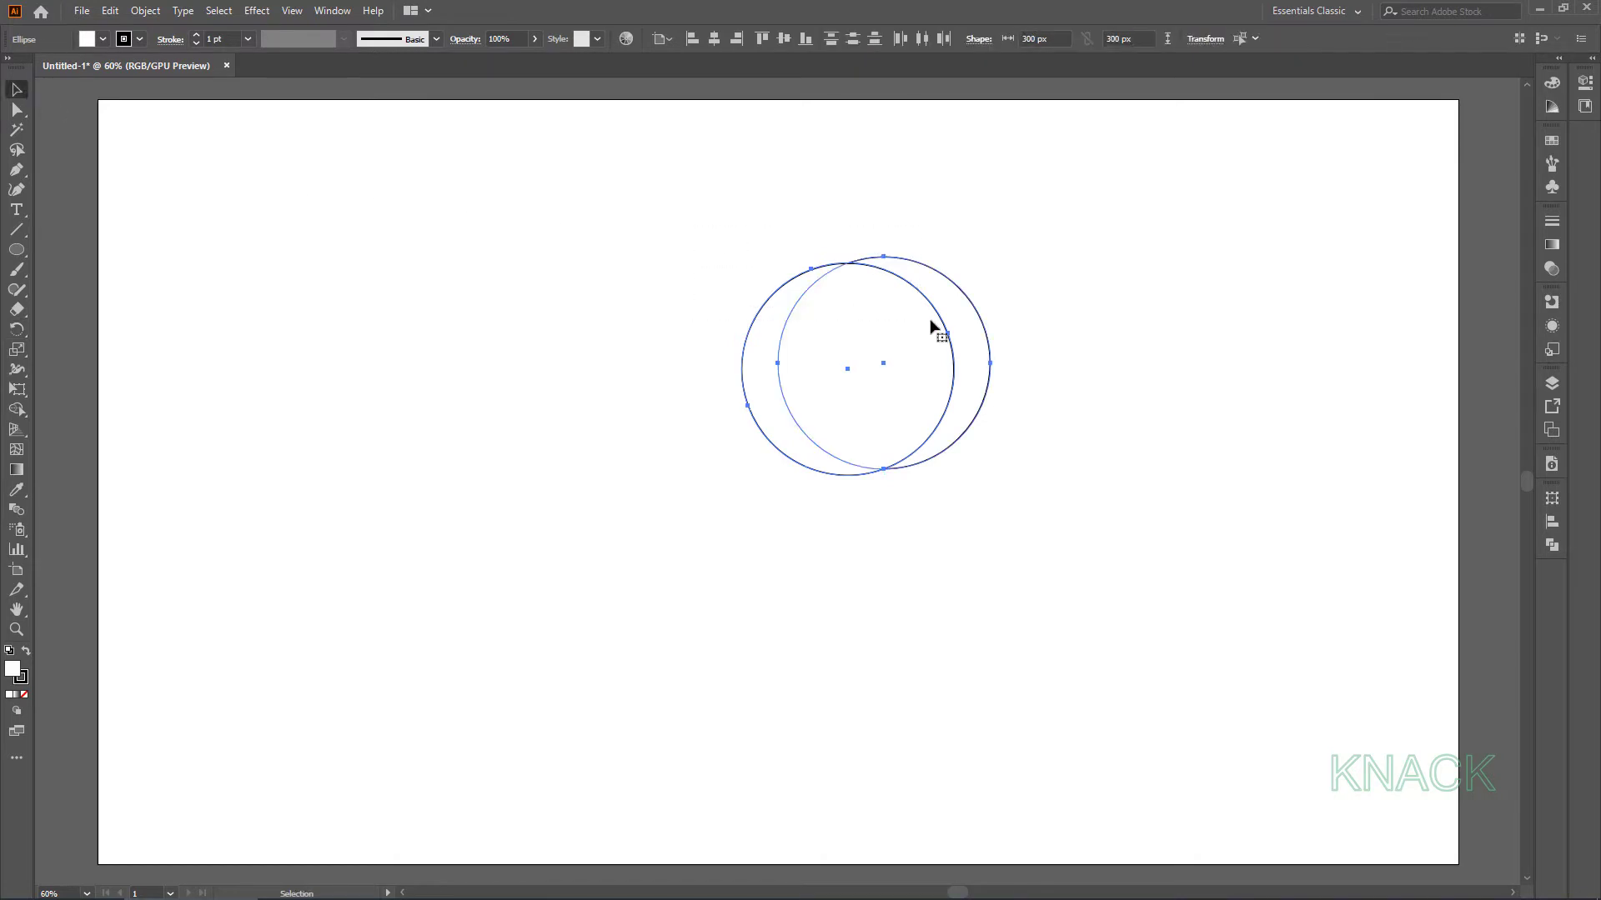
pyautogui.click(1545, 543)
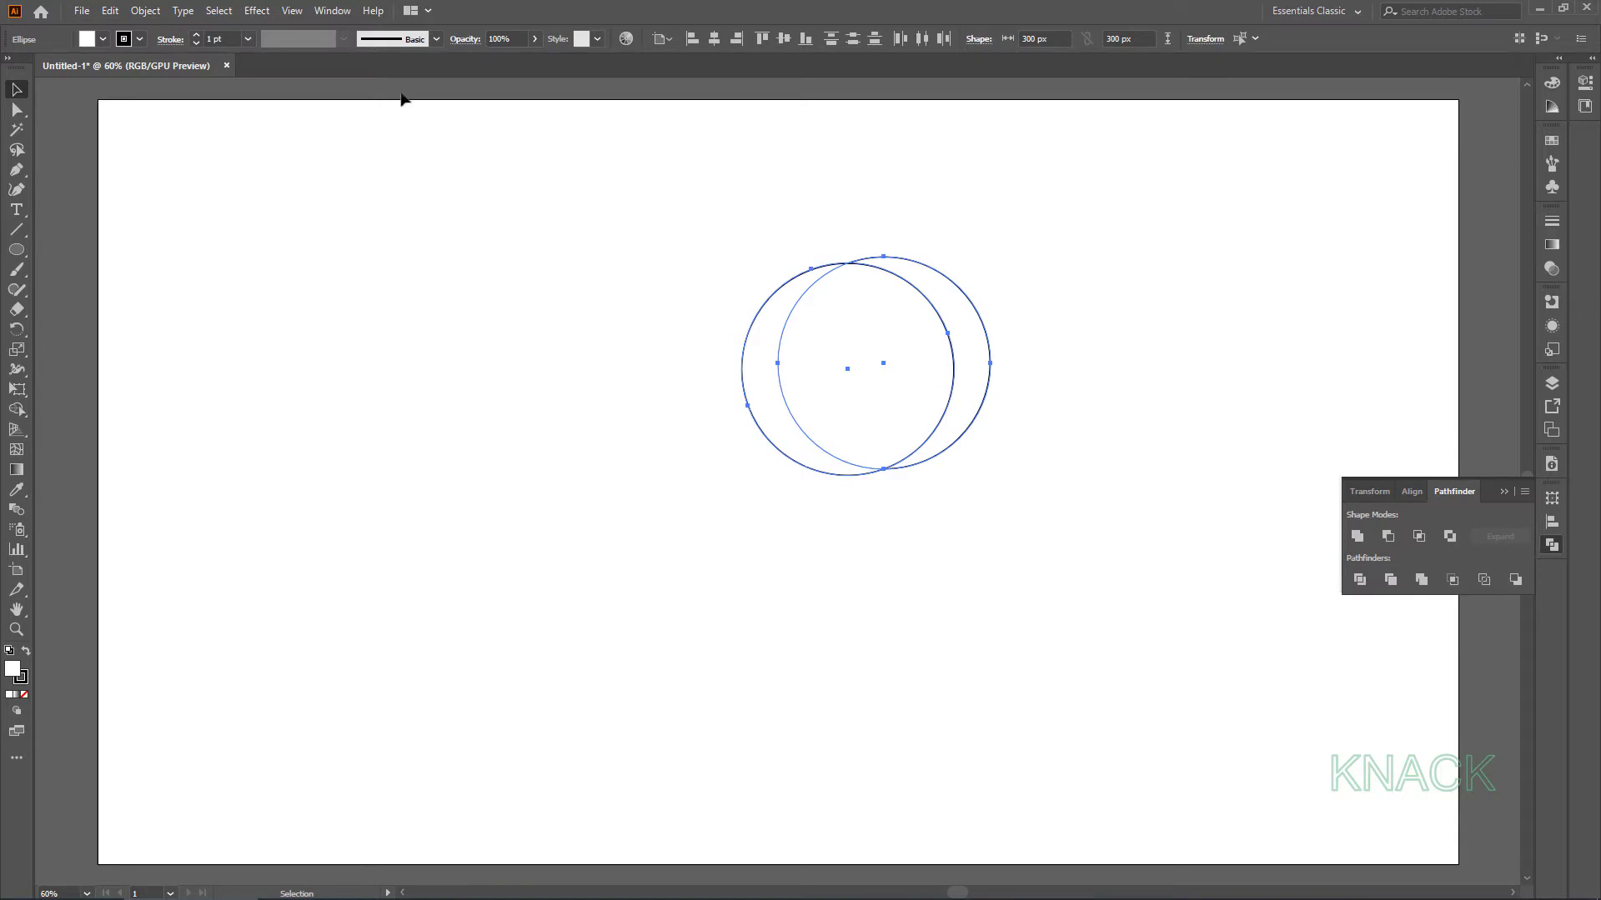
pyautogui.click(340, 12)
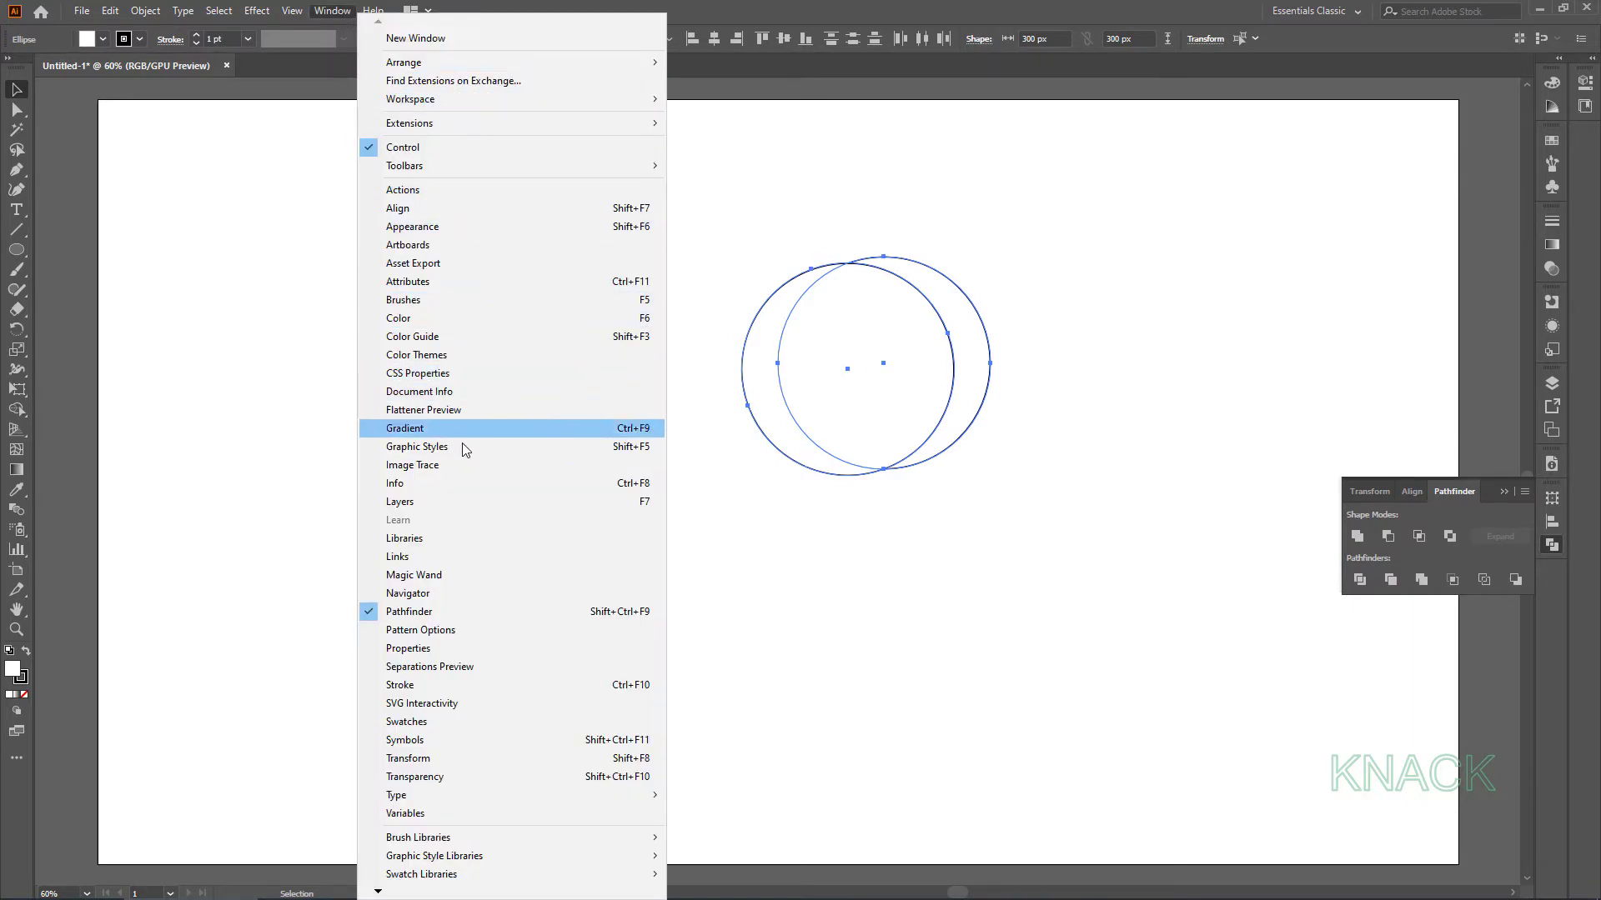
pyautogui.click(493, 611)
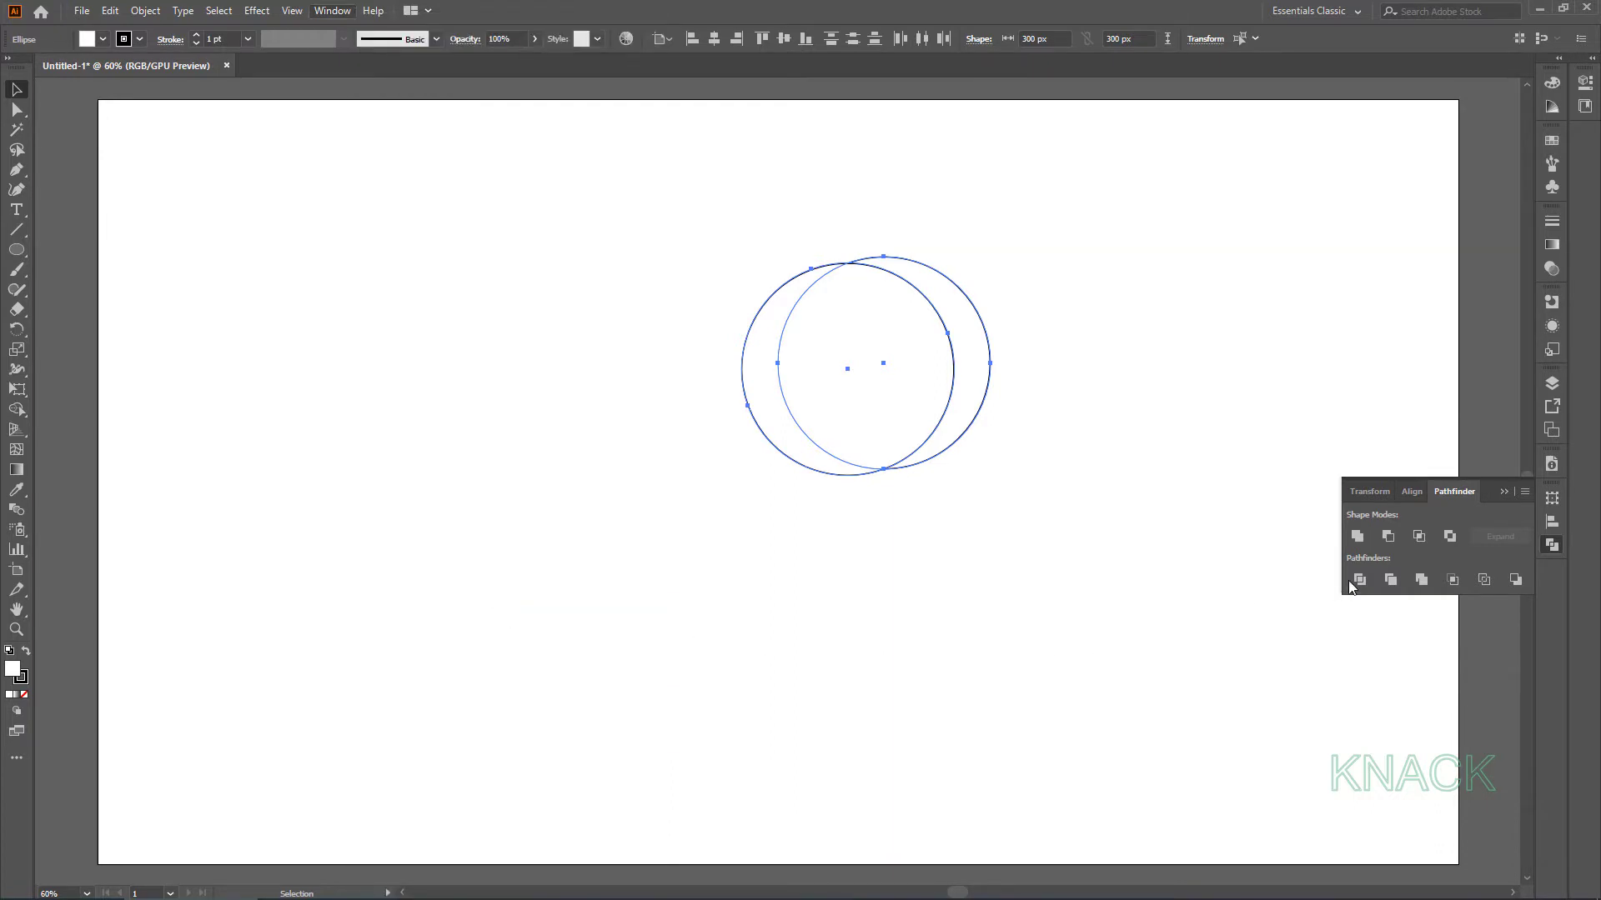
pyautogui.click(1387, 538)
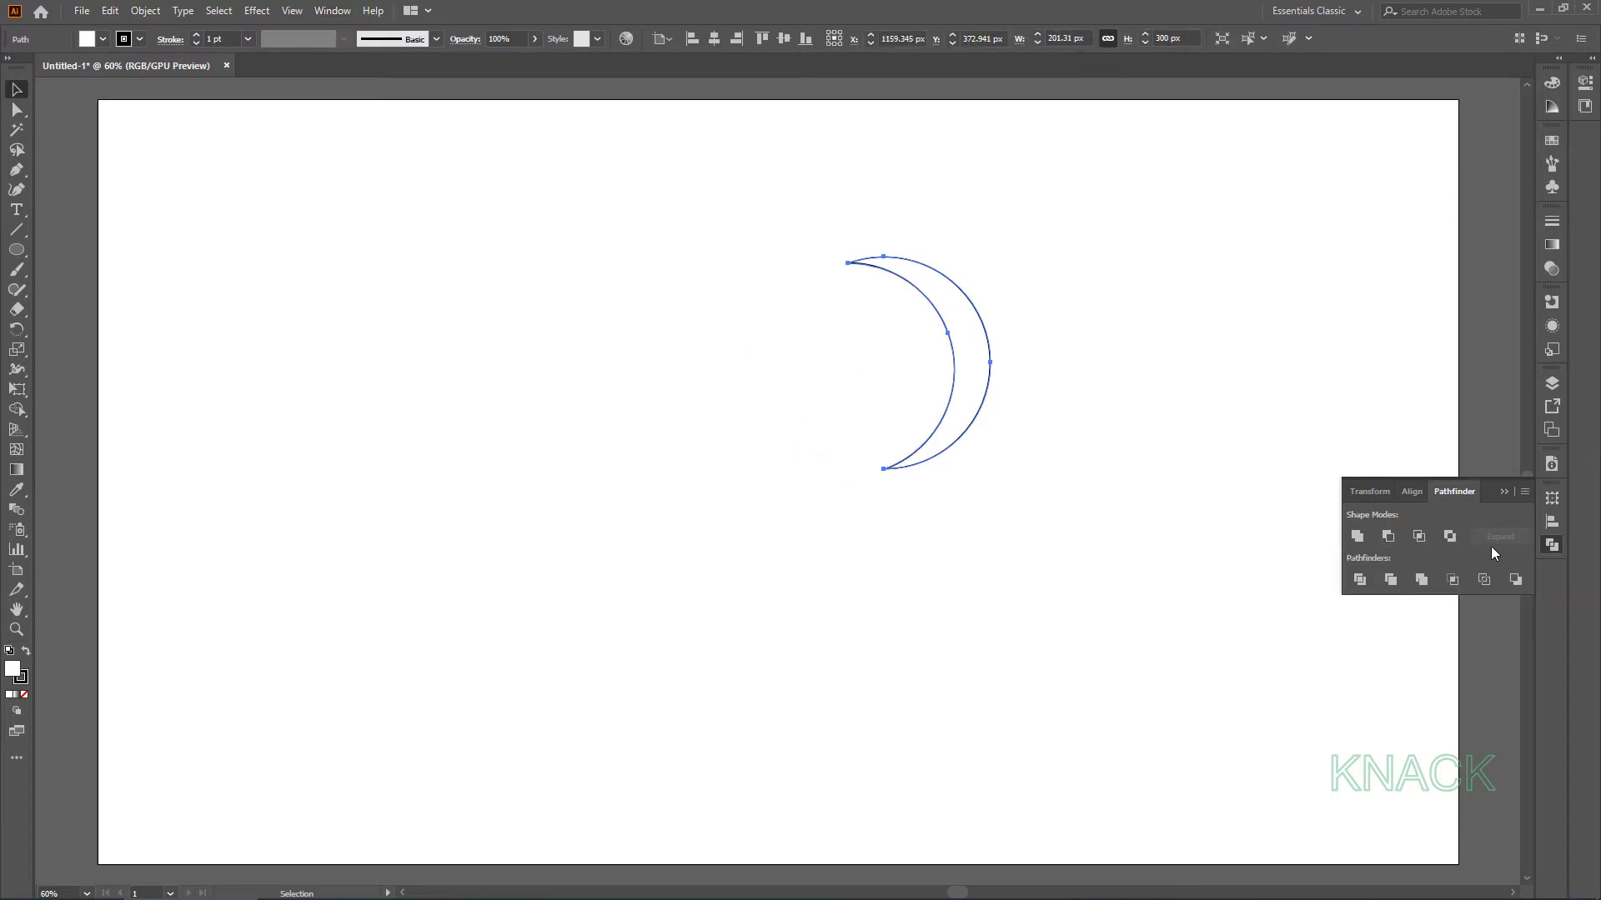
pyautogui.click(1543, 548)
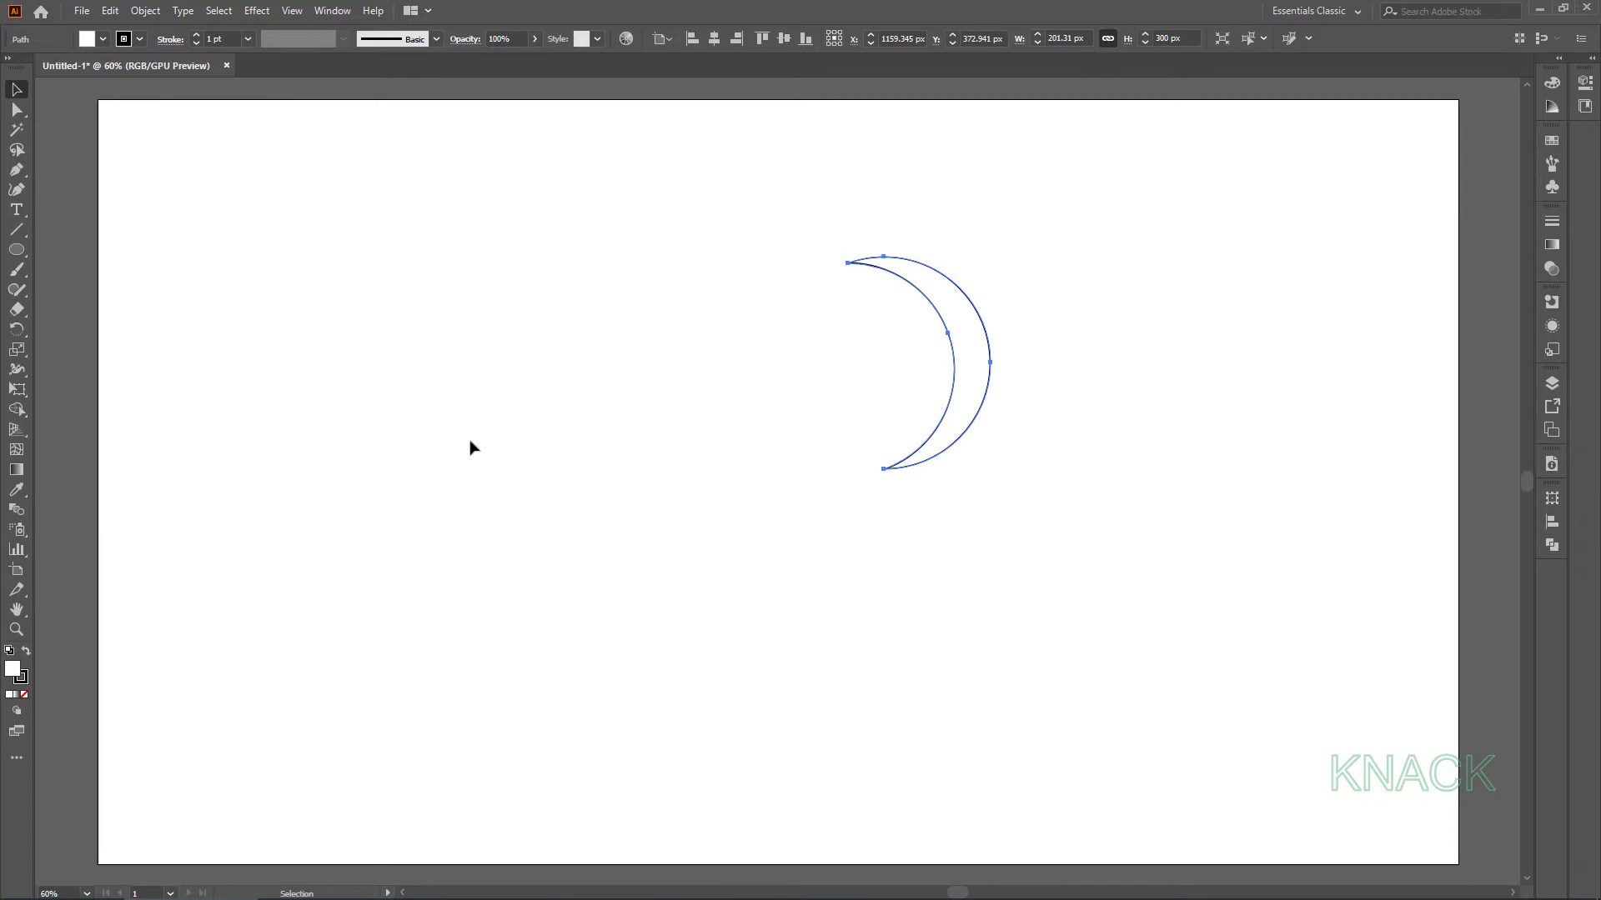
pyautogui.click(18, 334)
# Add a copy of the crescent rotated 20° around its bottom tip, then select the outer crescent
pyautogui.keyDown('alt'); pyautogui.click(882, 468); pyautogui.keyUp('alt')
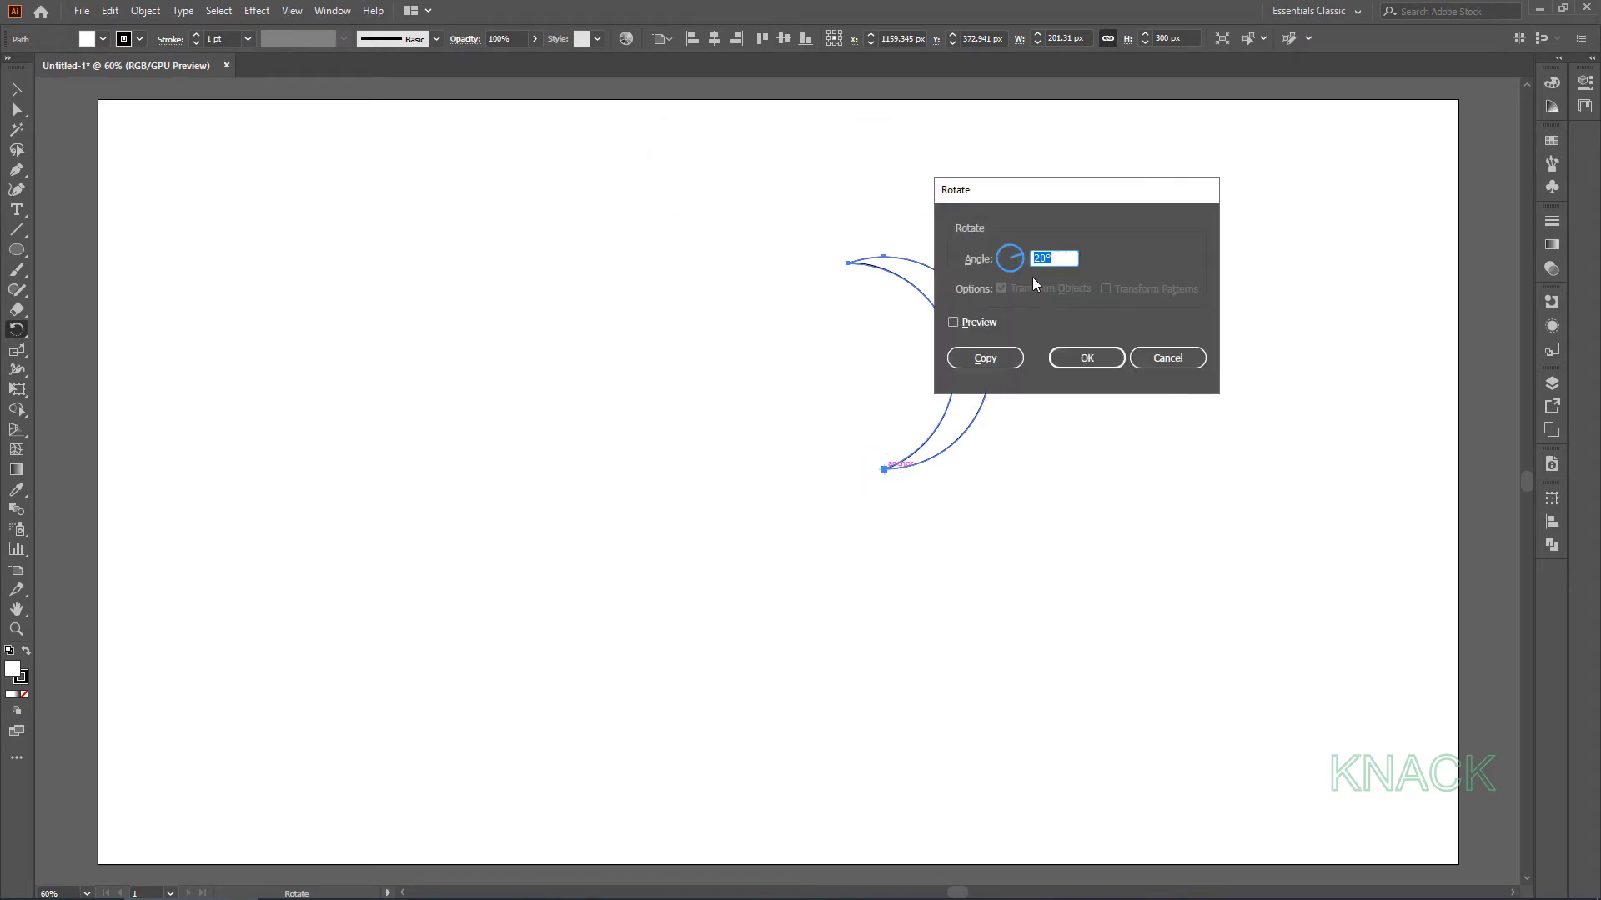
pyautogui.click(984, 358)
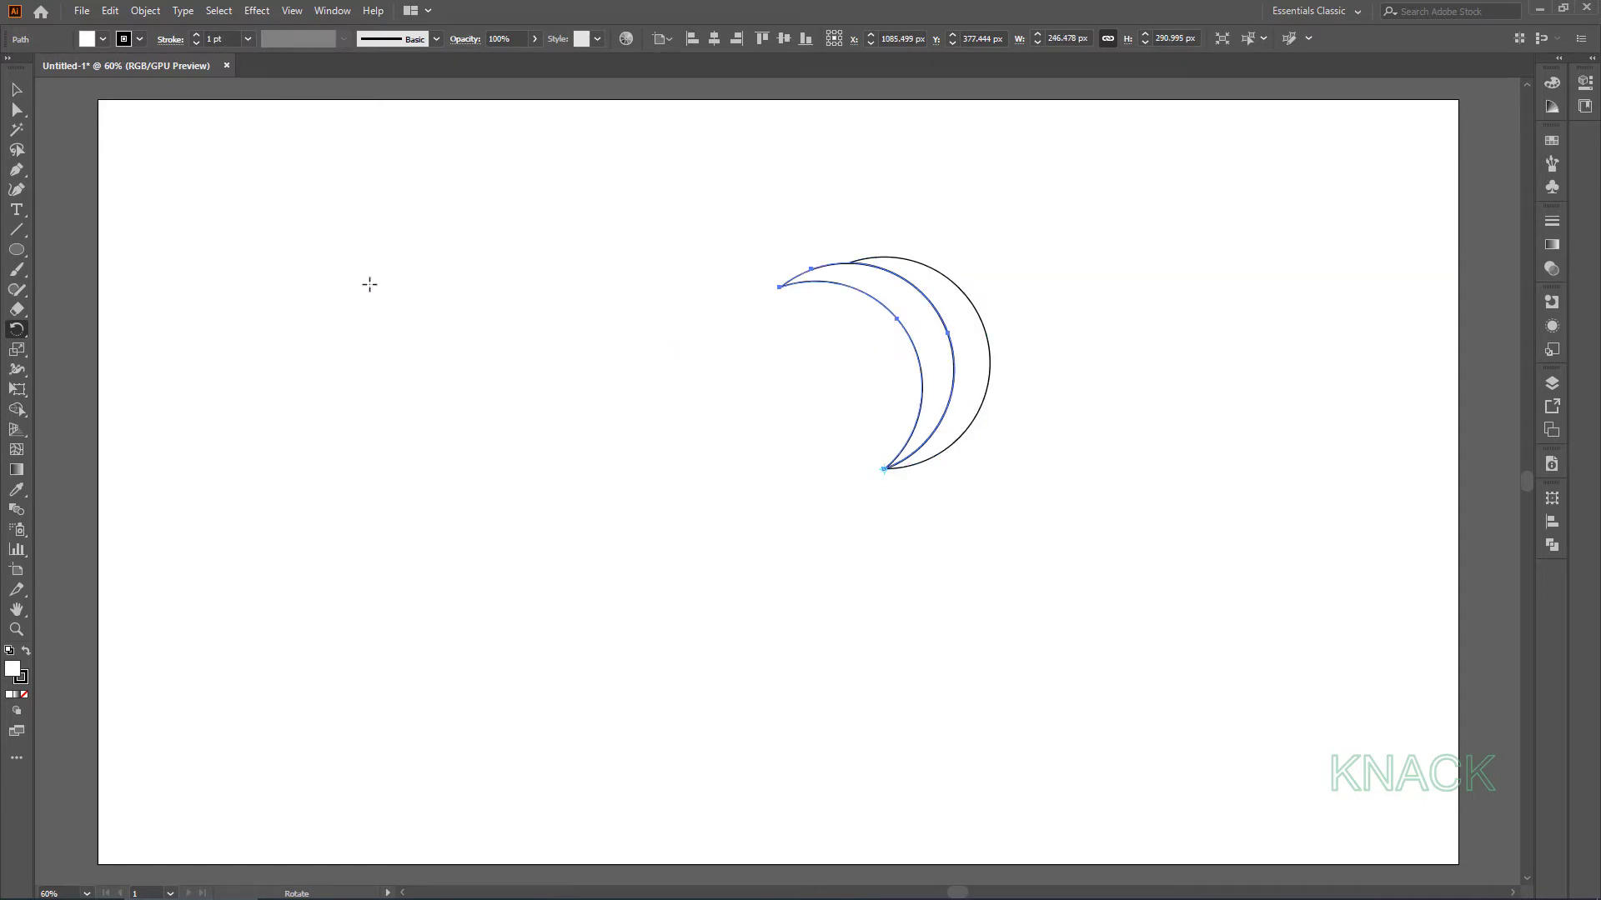
pyautogui.click(17, 91)
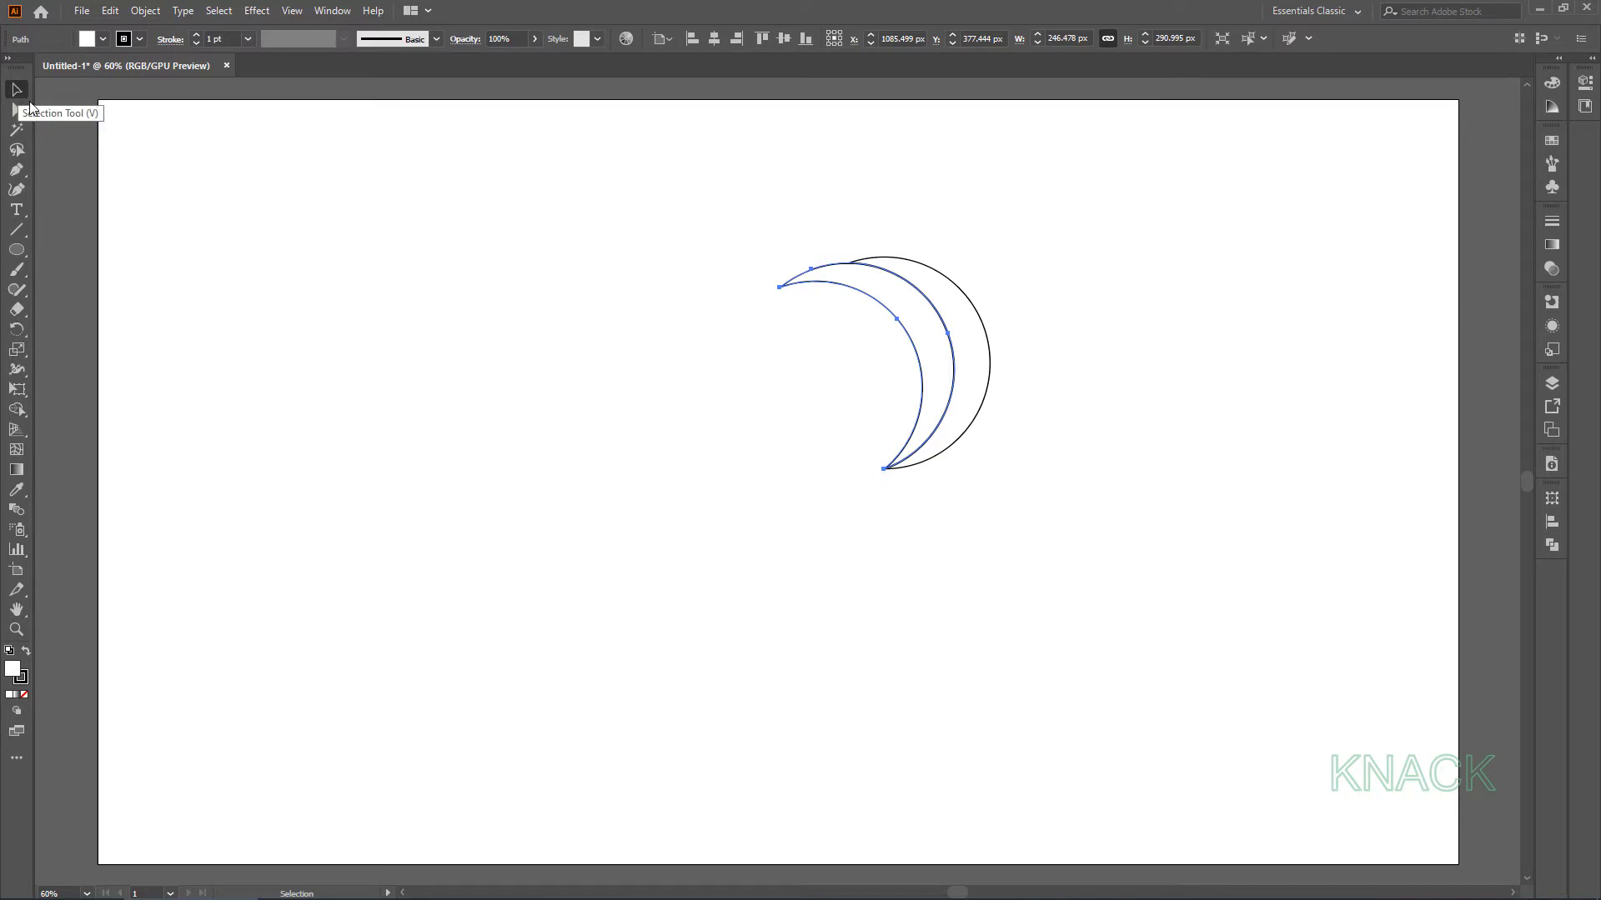
pyautogui.click(981, 362)
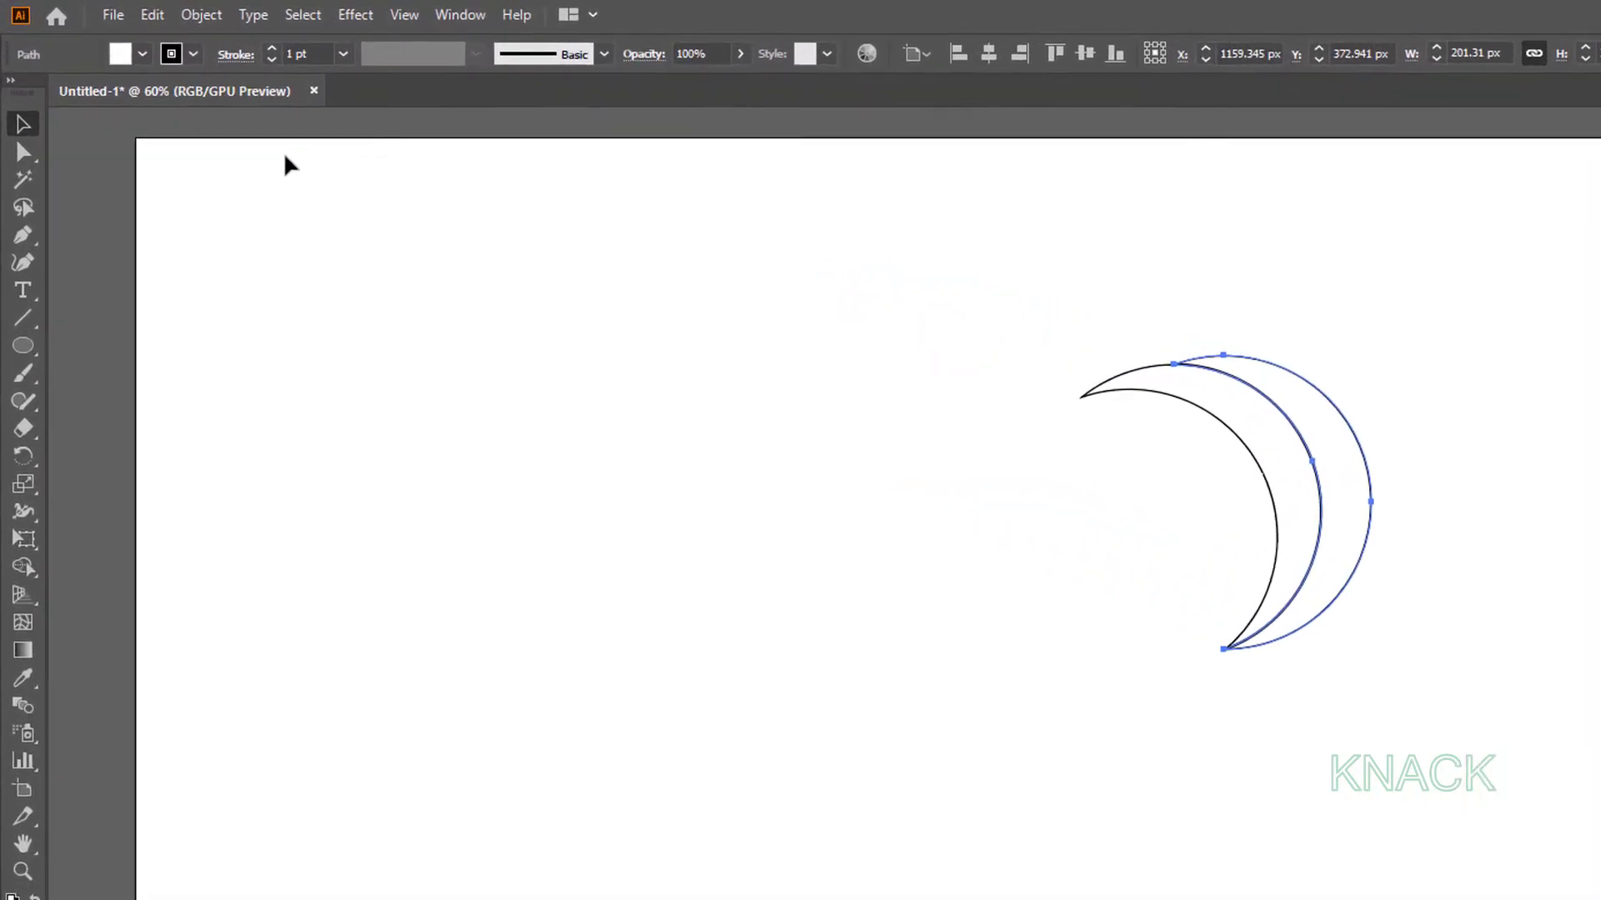
# Fill the outer crescent crimson and the inner crescent light grey
pyautogui.click(145, 57)
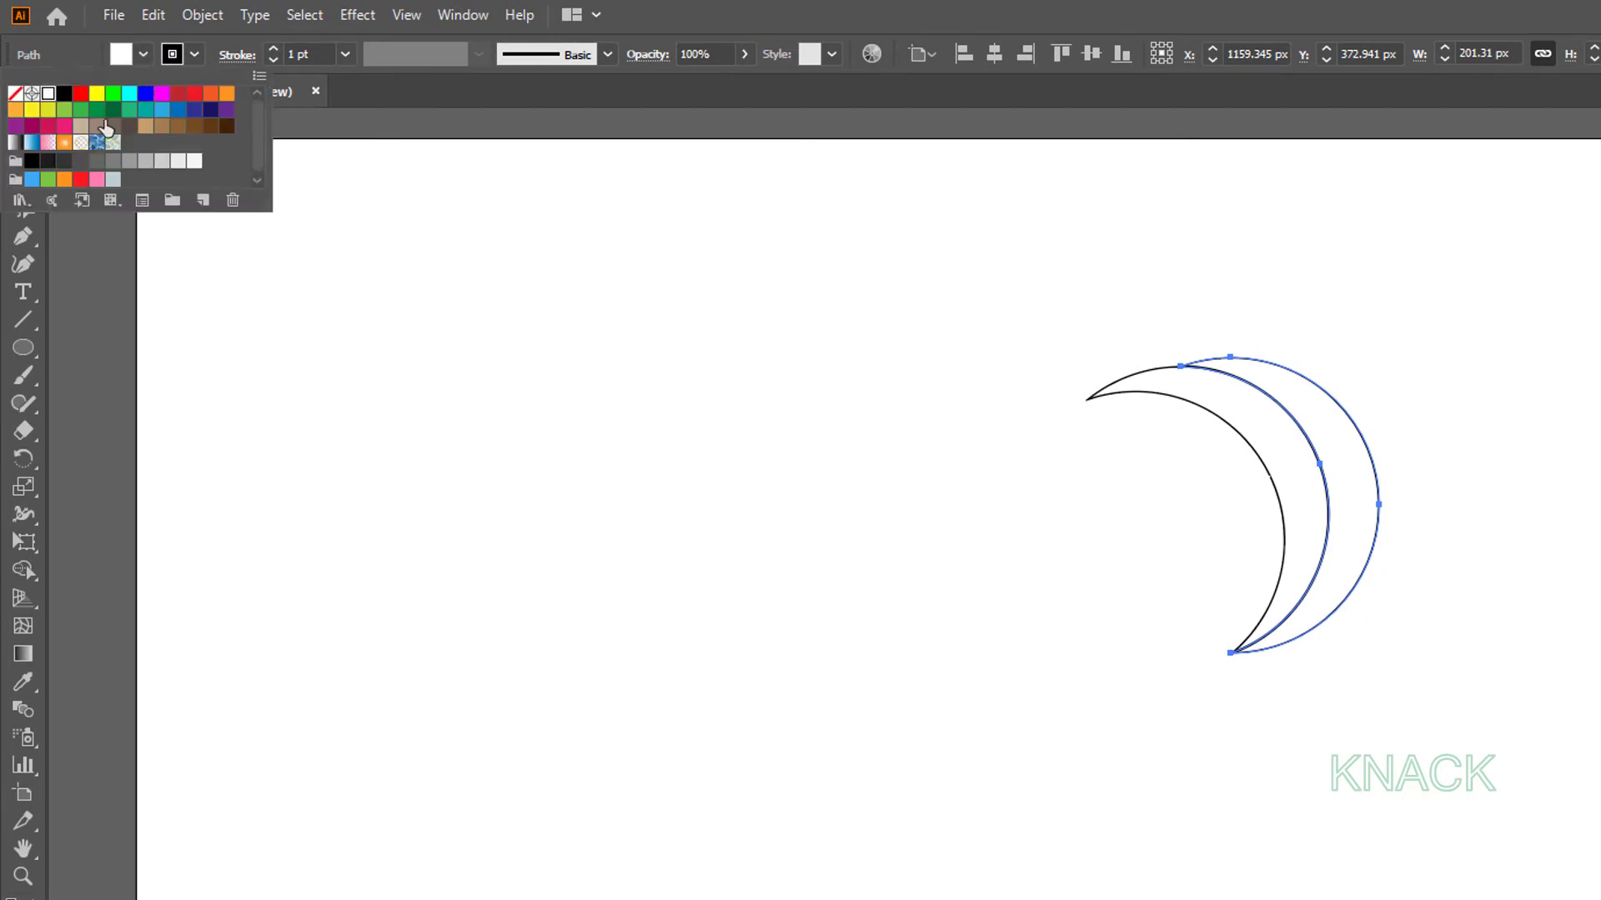
pyautogui.click(48, 128)
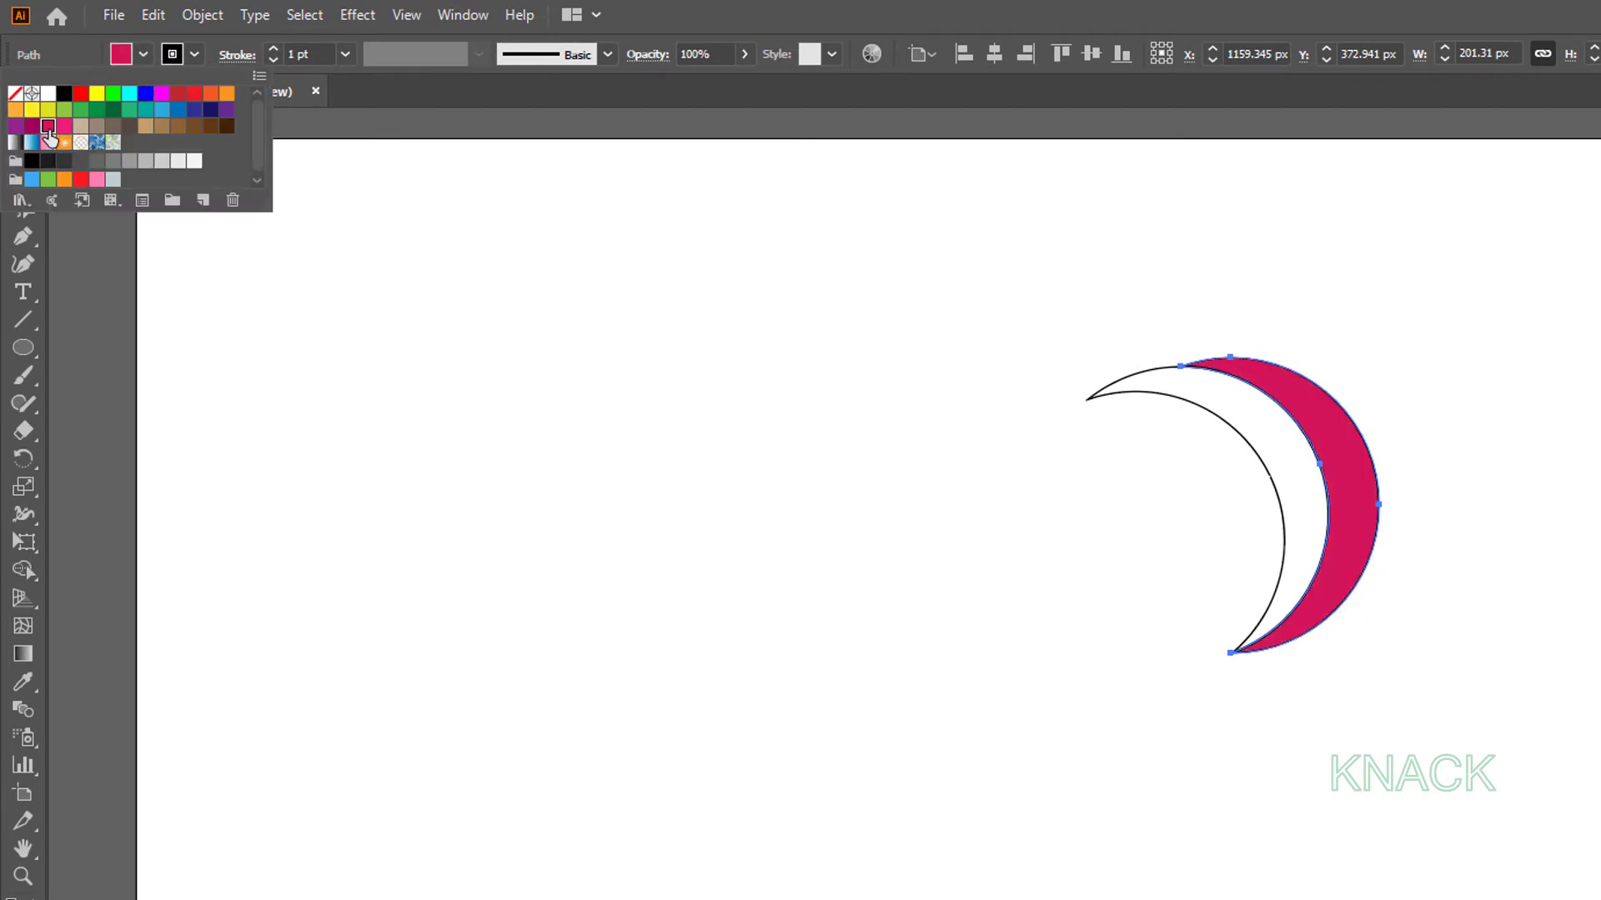
pyautogui.press('Escape')
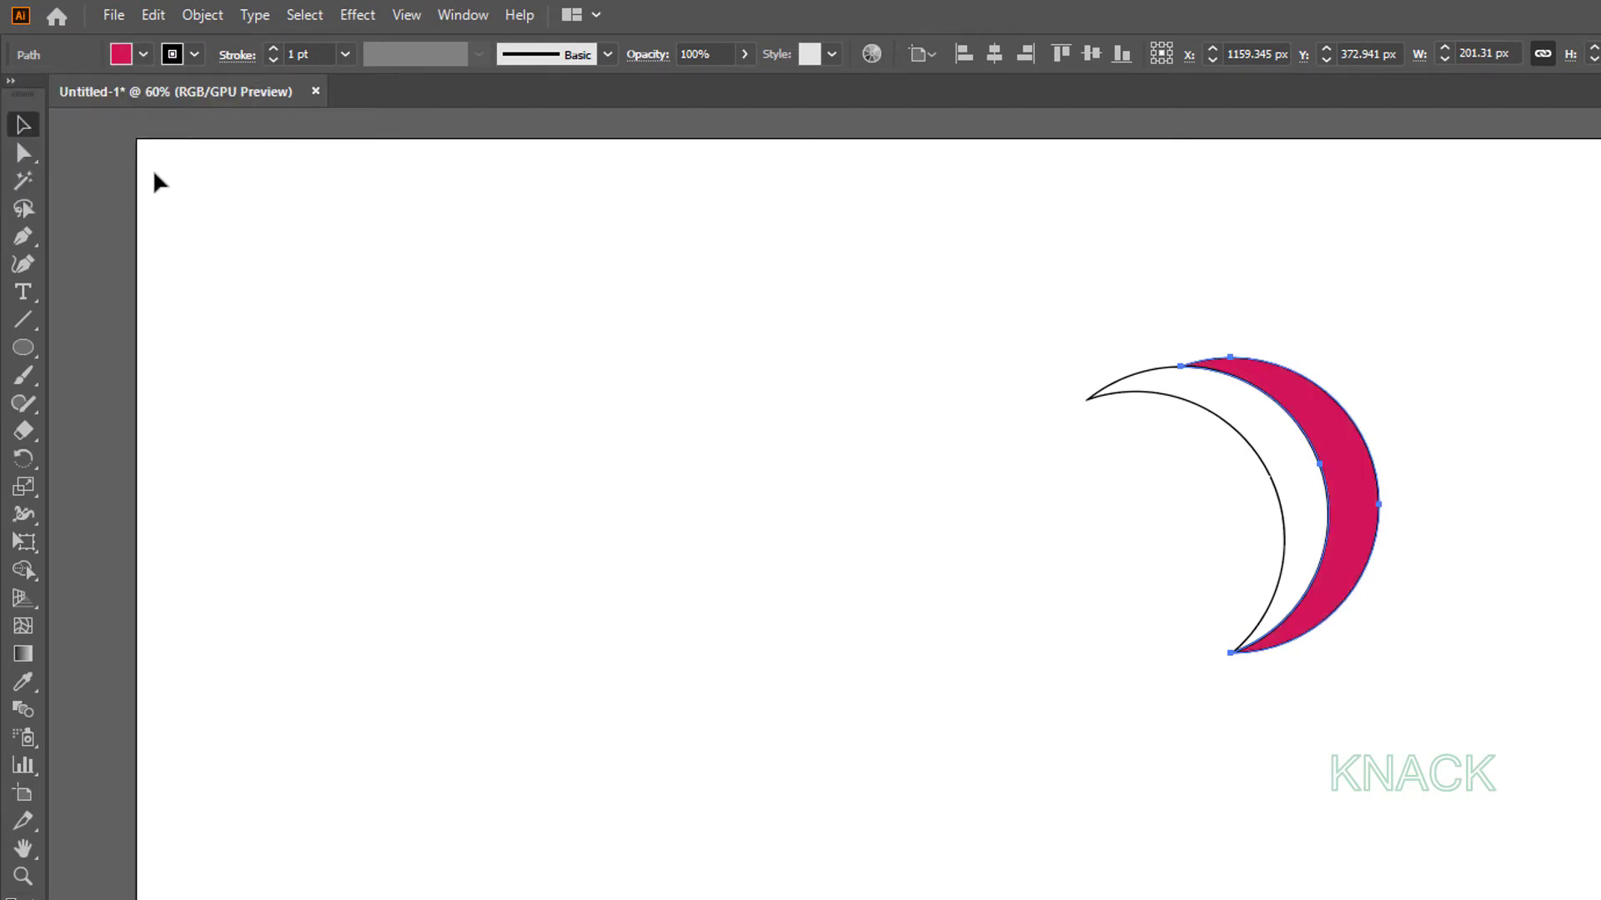
pyautogui.moveTo(1082, 362); pyautogui.dragTo(1136, 436)
pyautogui.click(143, 55)
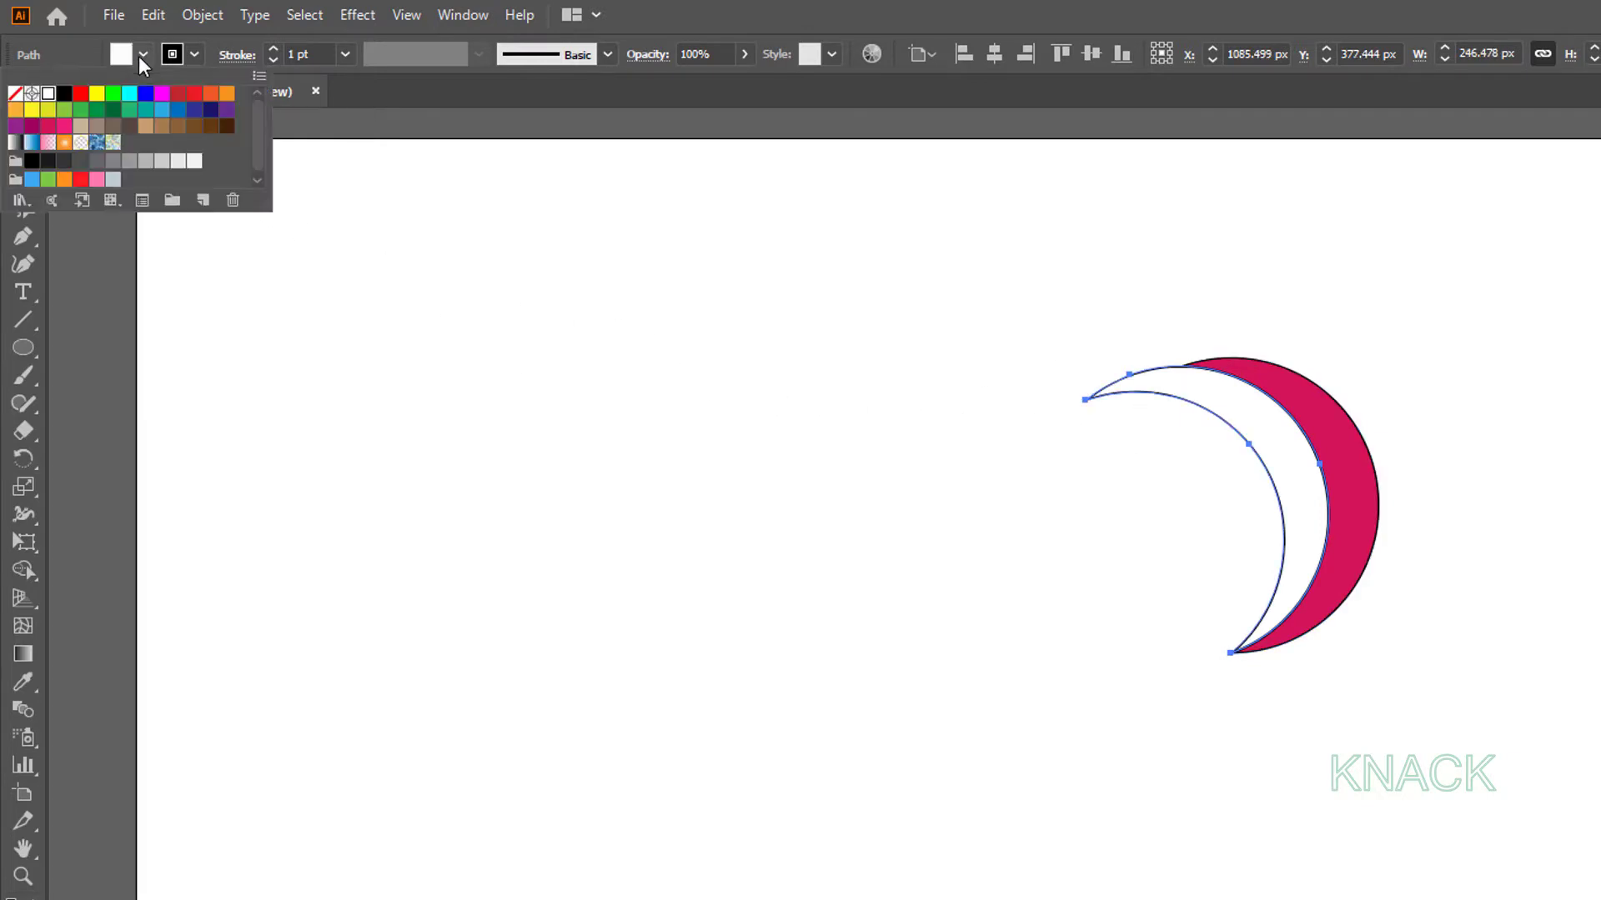
pyautogui.click(194, 161)
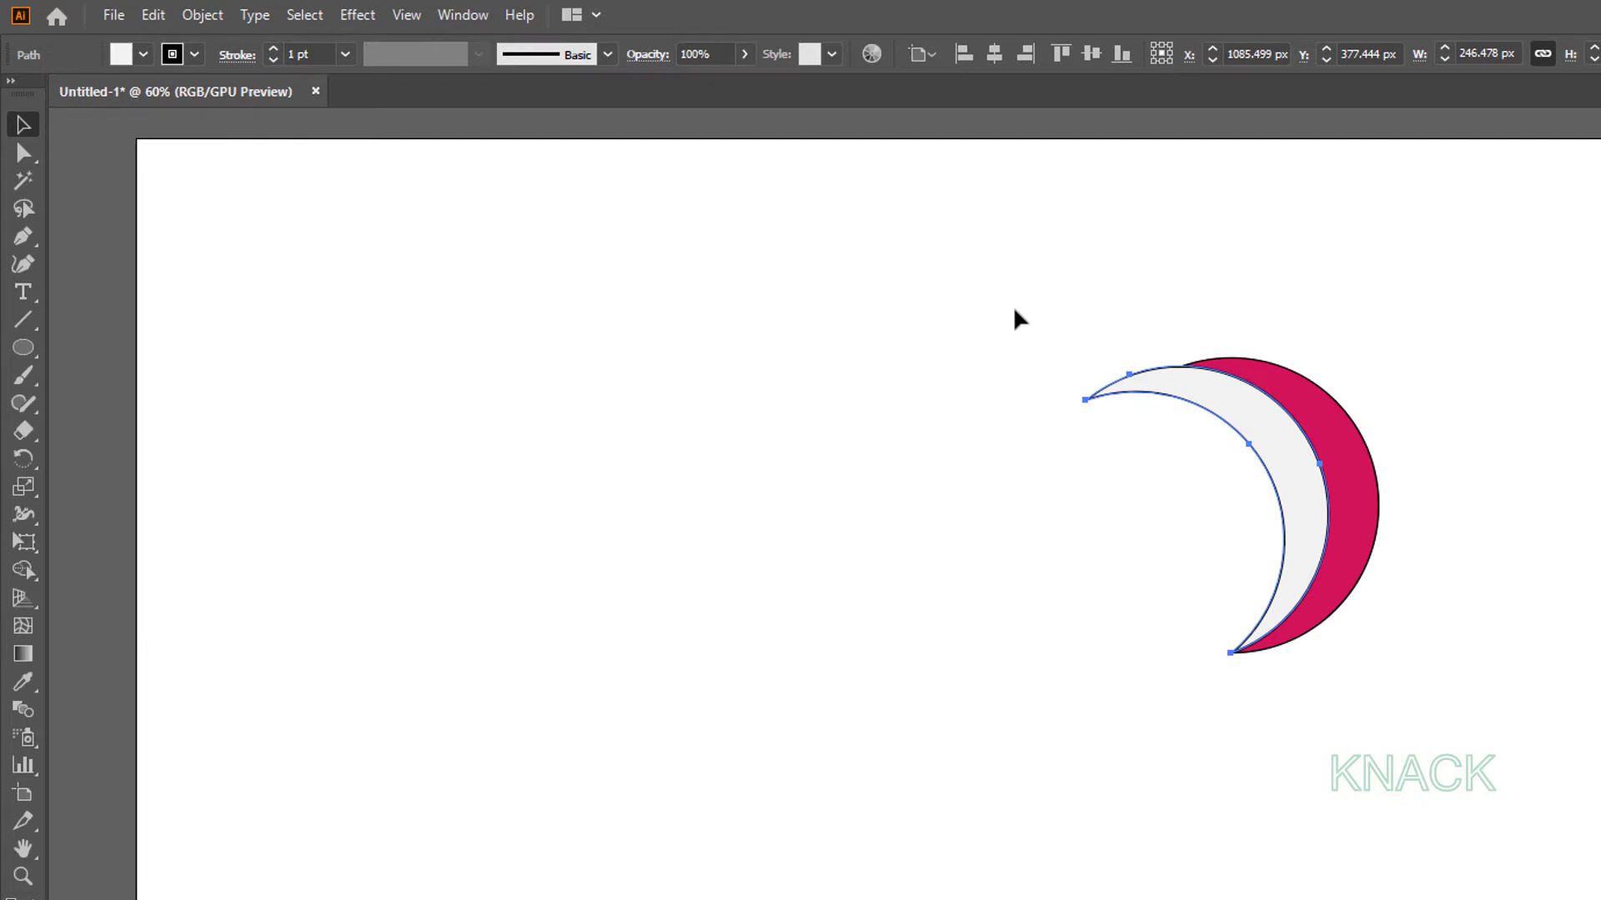
# Select both crescents and set their stroke to None
pyautogui.moveTo(1019, 290); pyautogui.dragTo(1391, 492)
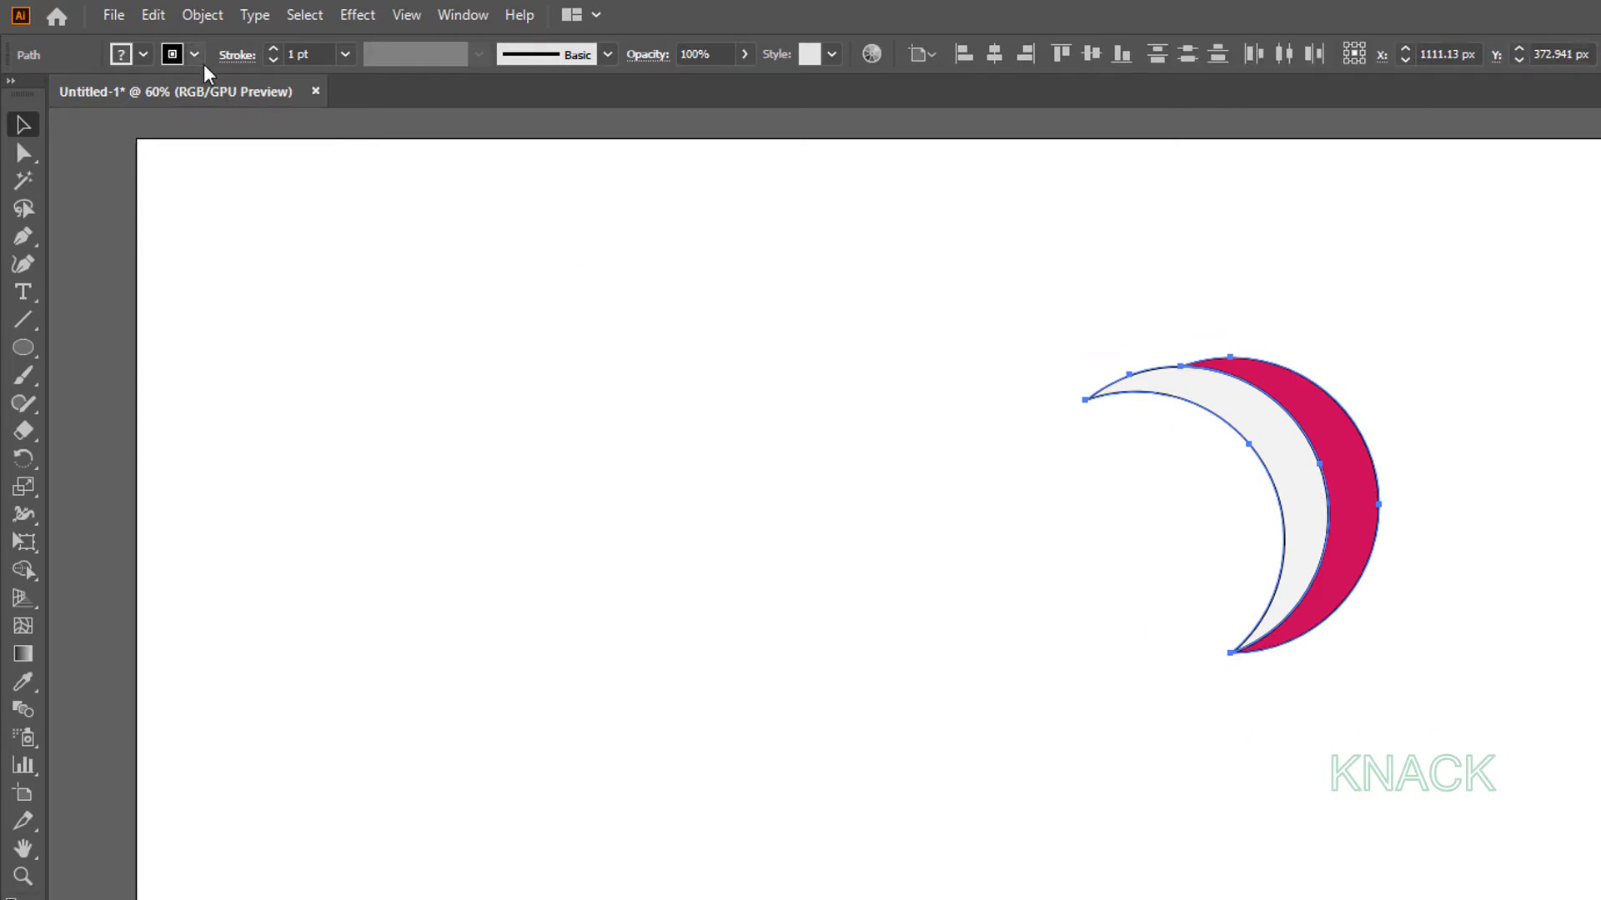
pyautogui.click(194, 54)
pyautogui.click(17, 104)
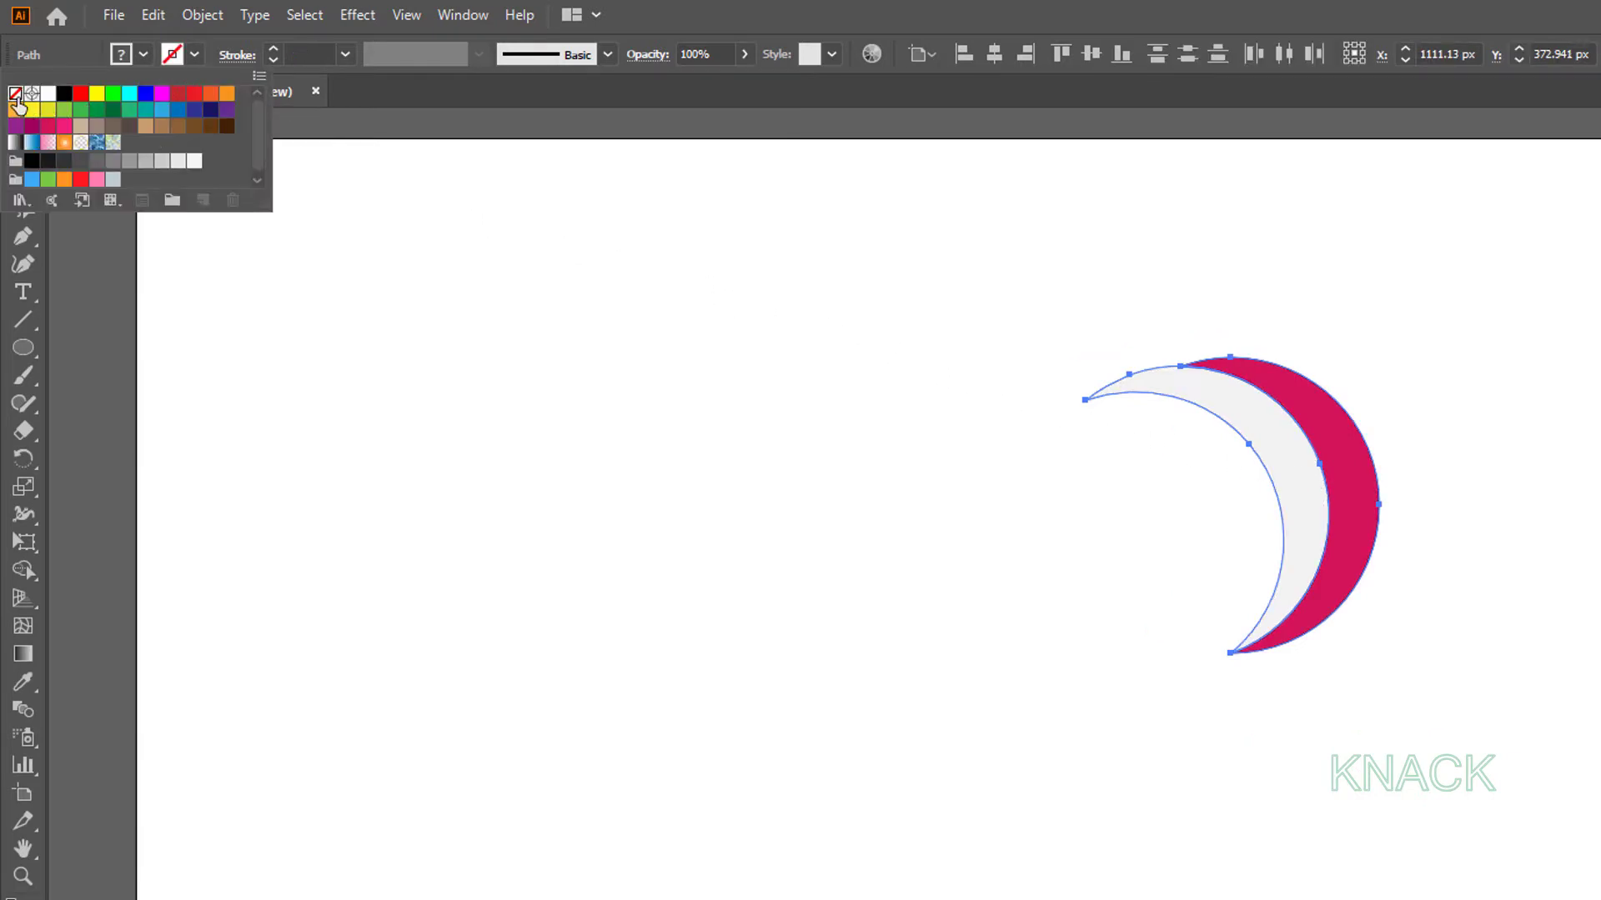
pyautogui.click(361, 286)
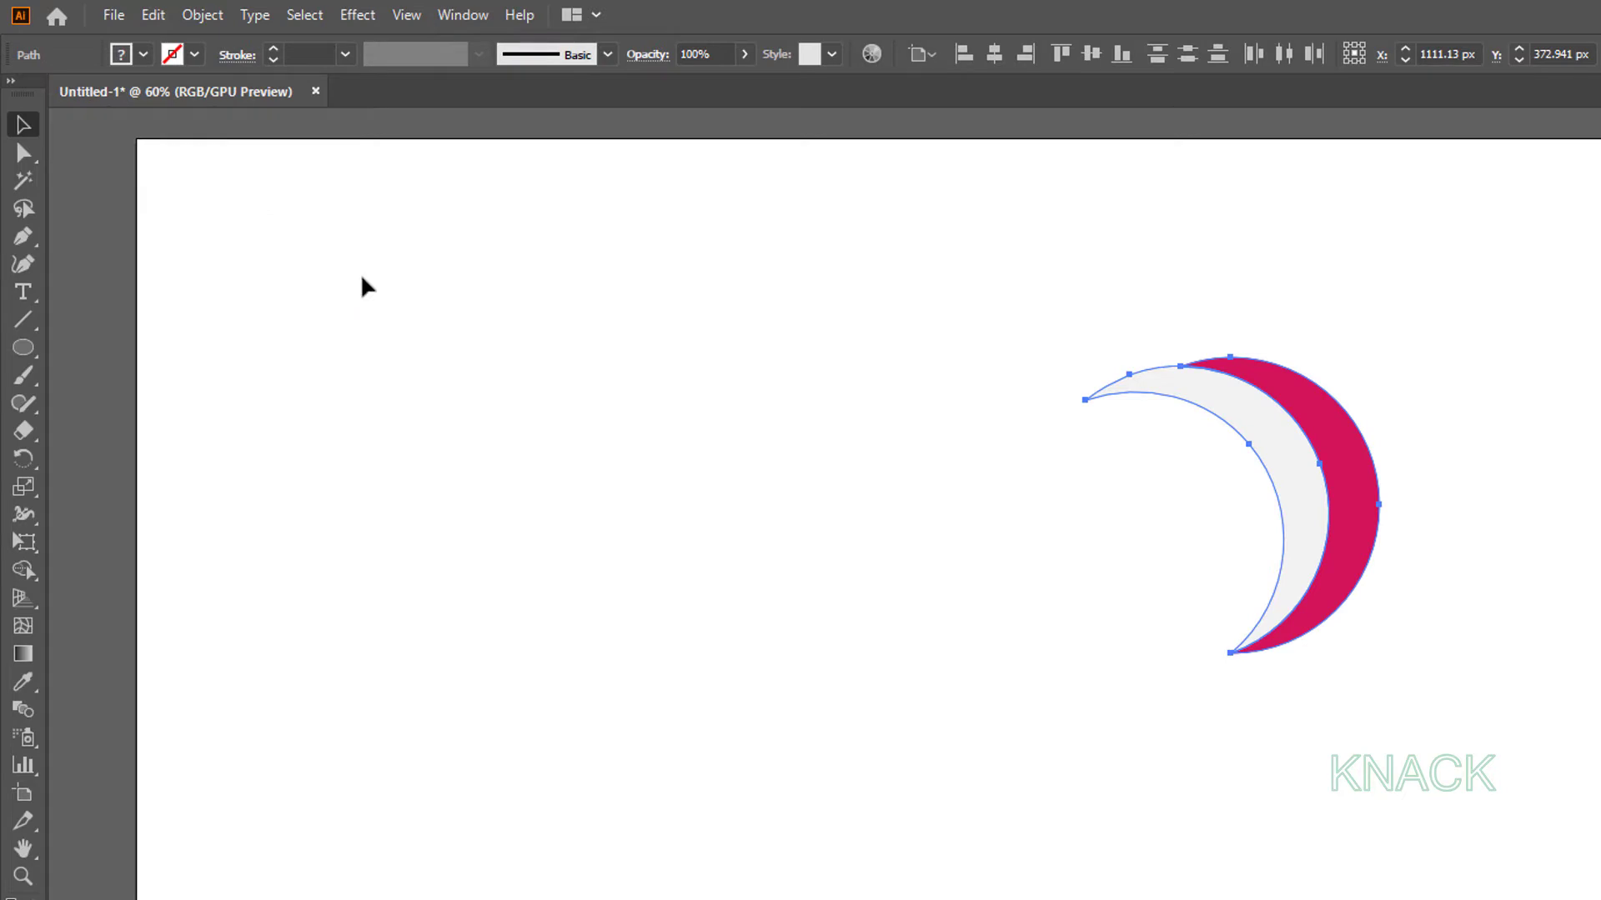
pyautogui.click(203, 15)
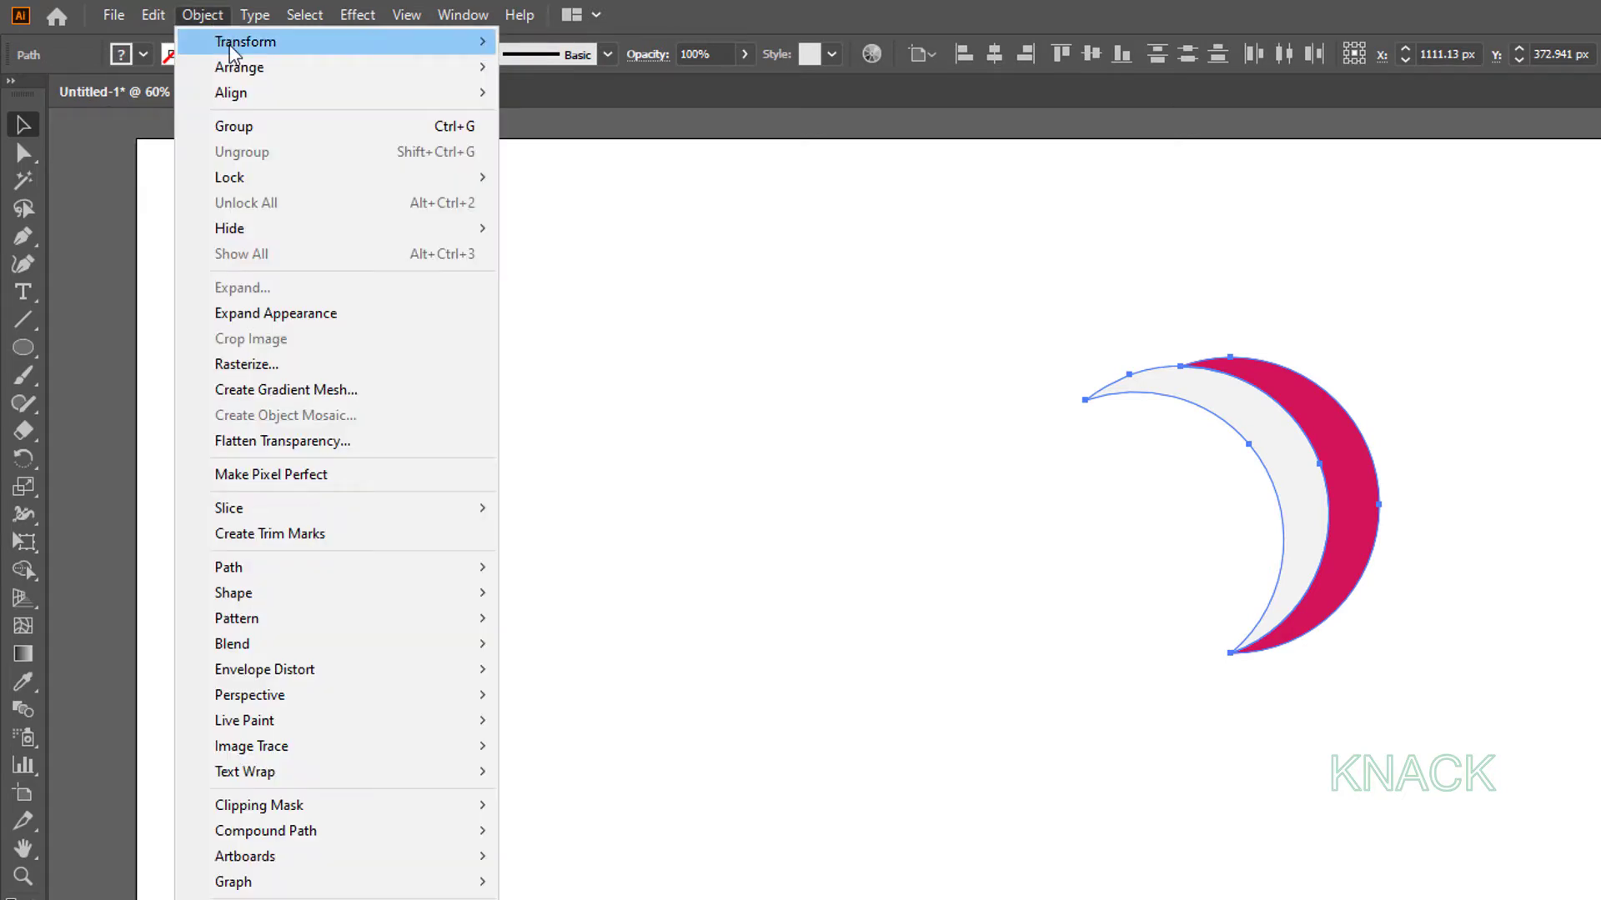
# Group the crimson and grey crescents and add a copy rotated 40° around their bottom tip
pyautogui.click(292, 128)
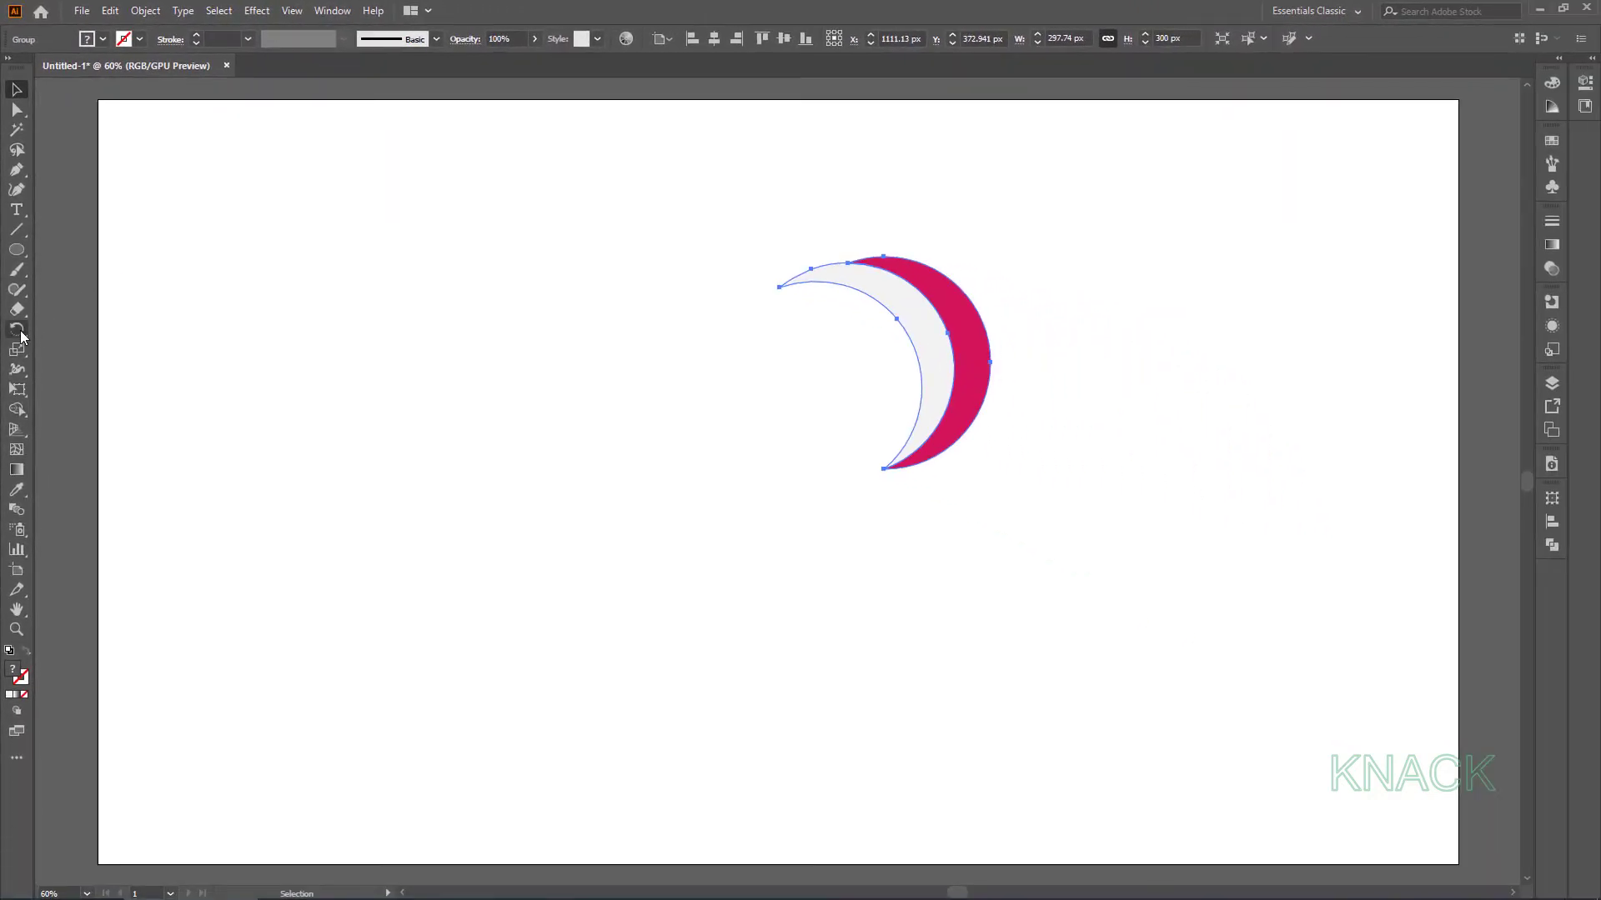
pyautogui.click(22, 336)
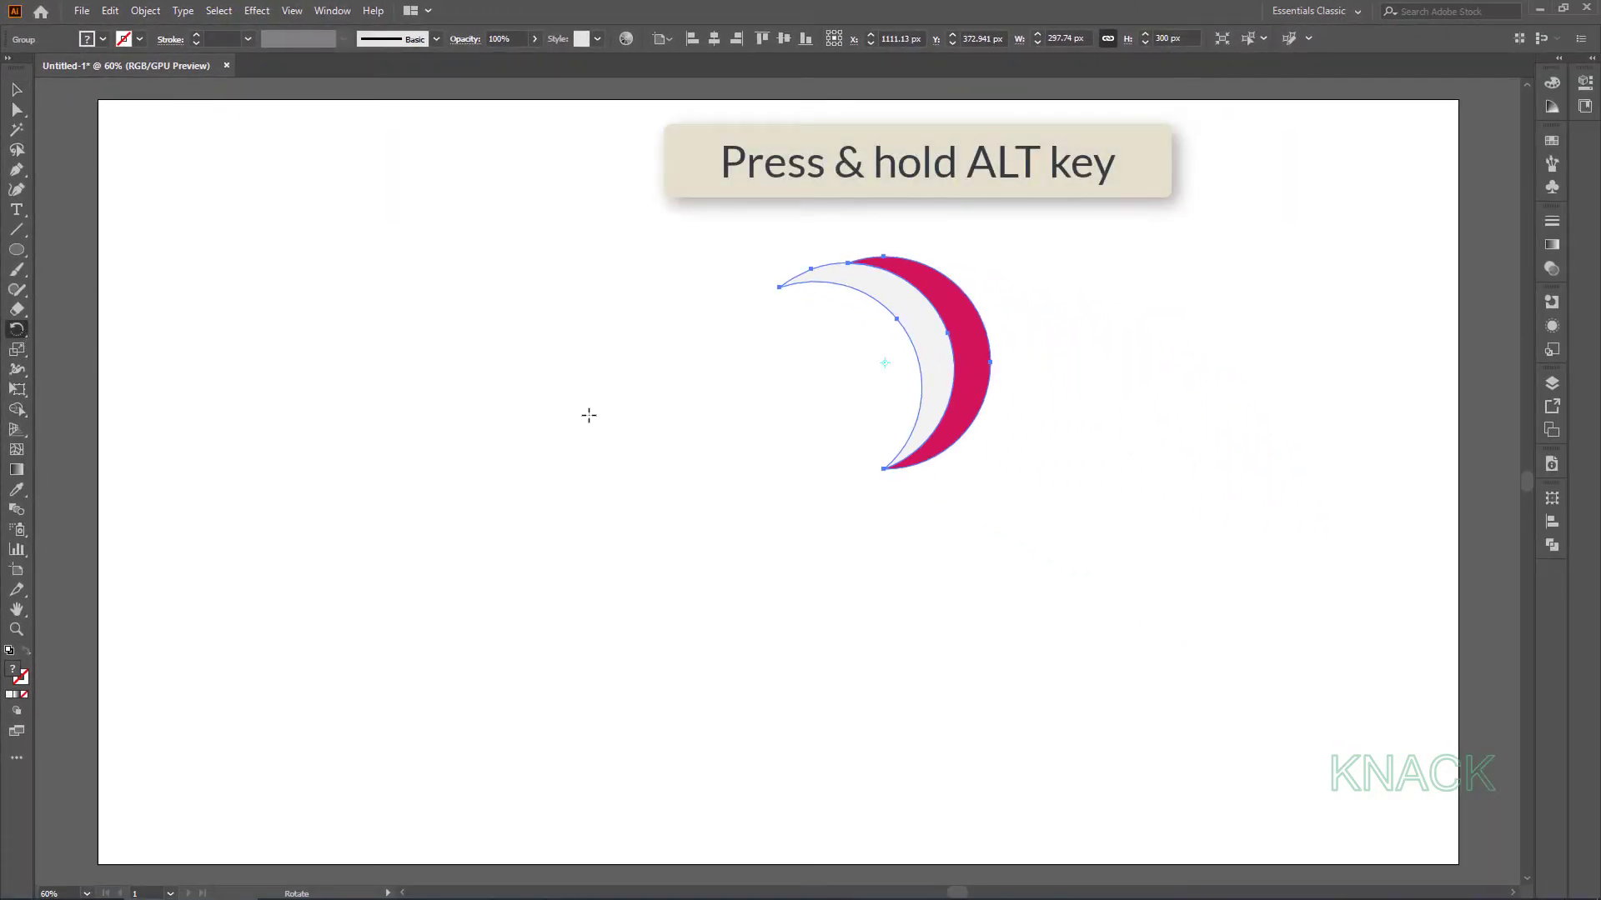
pyautogui.keyDown('alt'); pyautogui.click(883, 468); pyautogui.keyUp('alt')
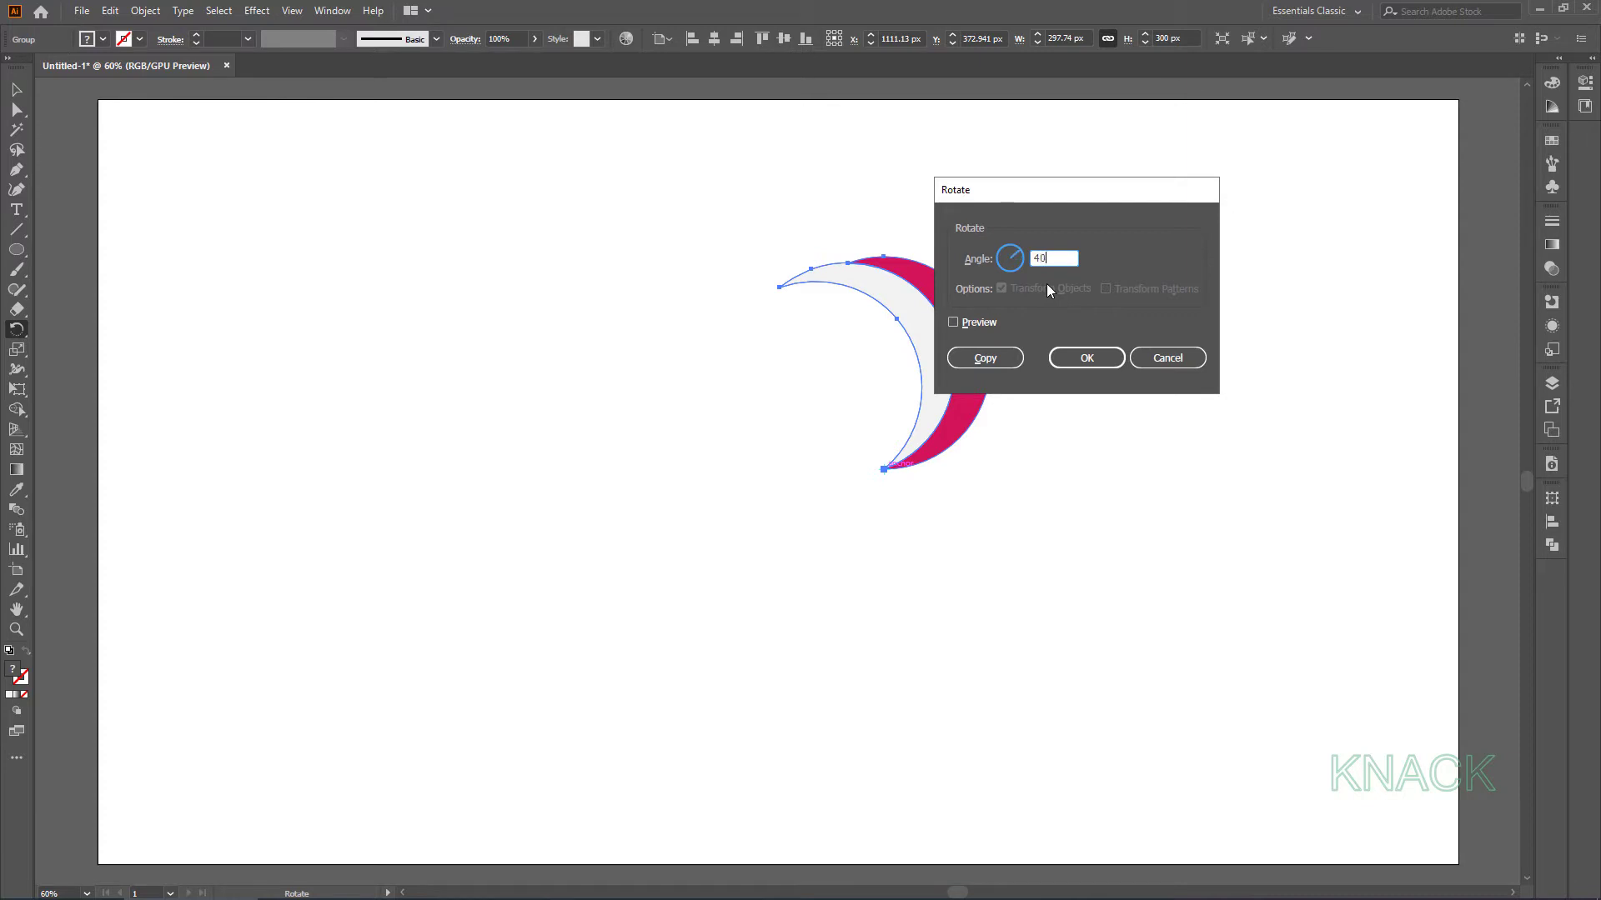
pyautogui.click(985, 357)
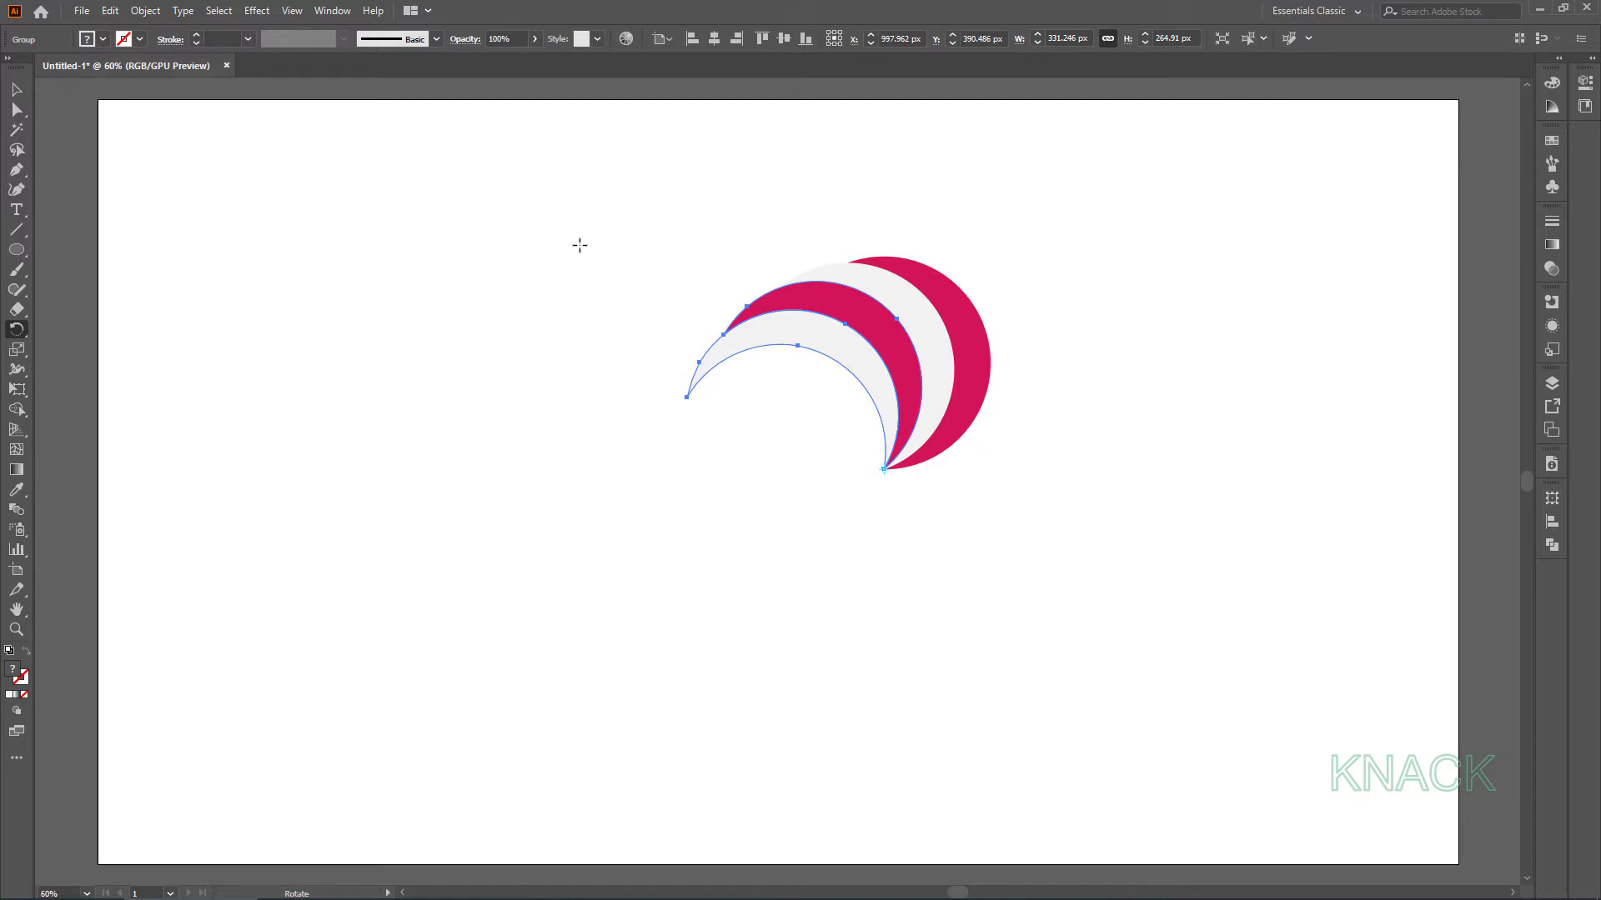
pyautogui.click(150, 11)
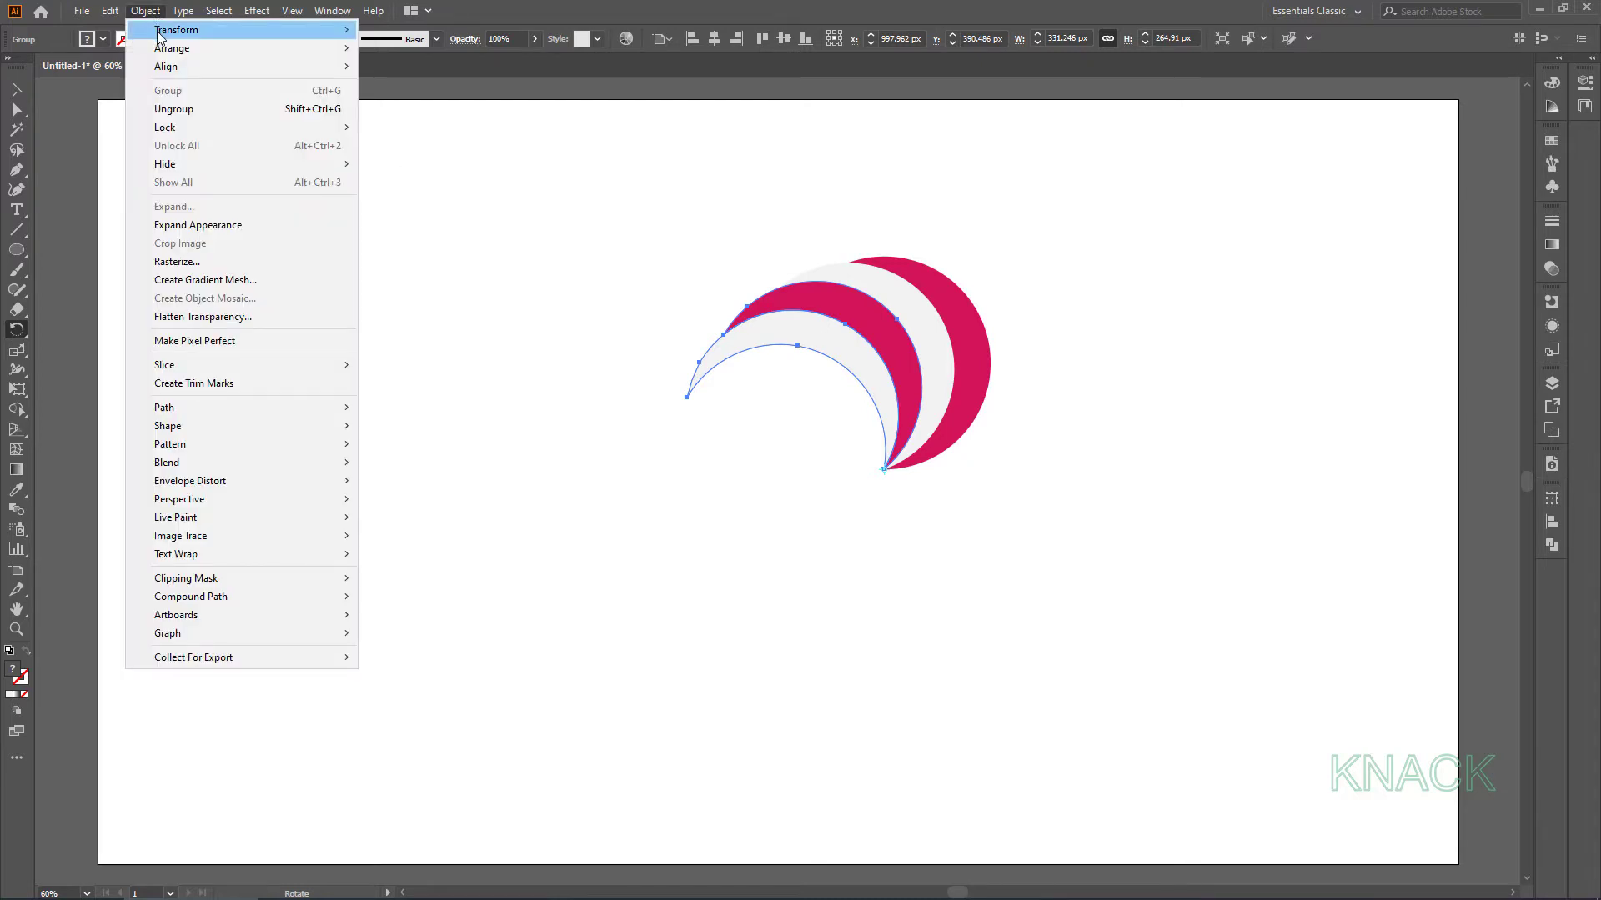
# Repeat the 40° rotated copy with Ctrl+D until the crescents fill a full circle
pyautogui.moveTo(160, 35)
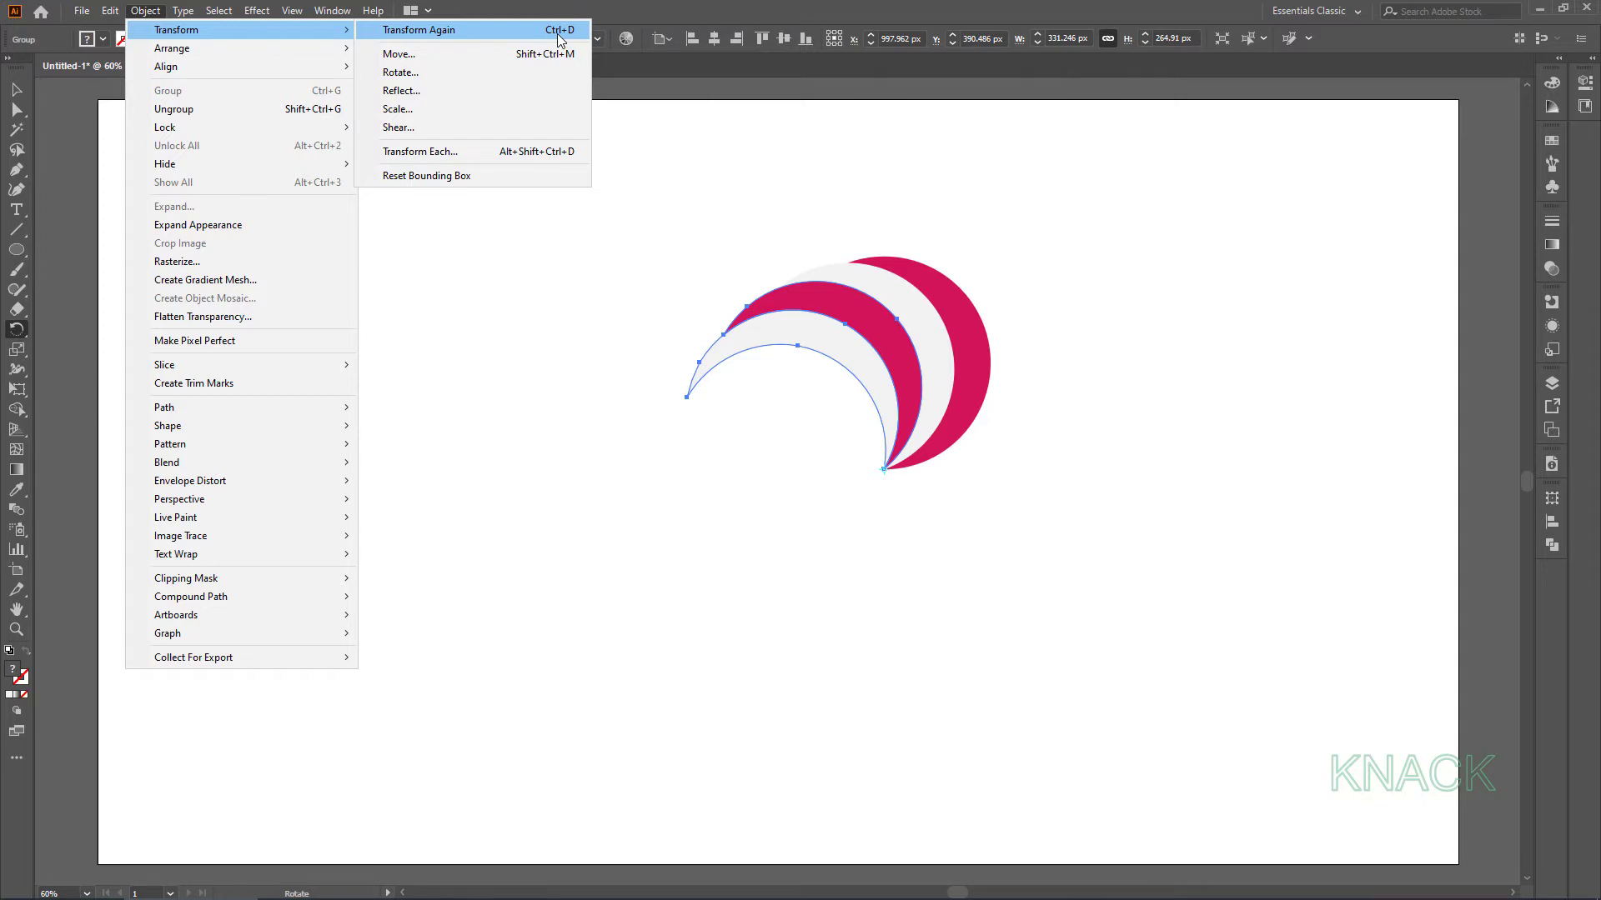
pyautogui.press('Escape')
pyautogui.press('Escape')
pyautogui.hotkey('ctrl', 'd')
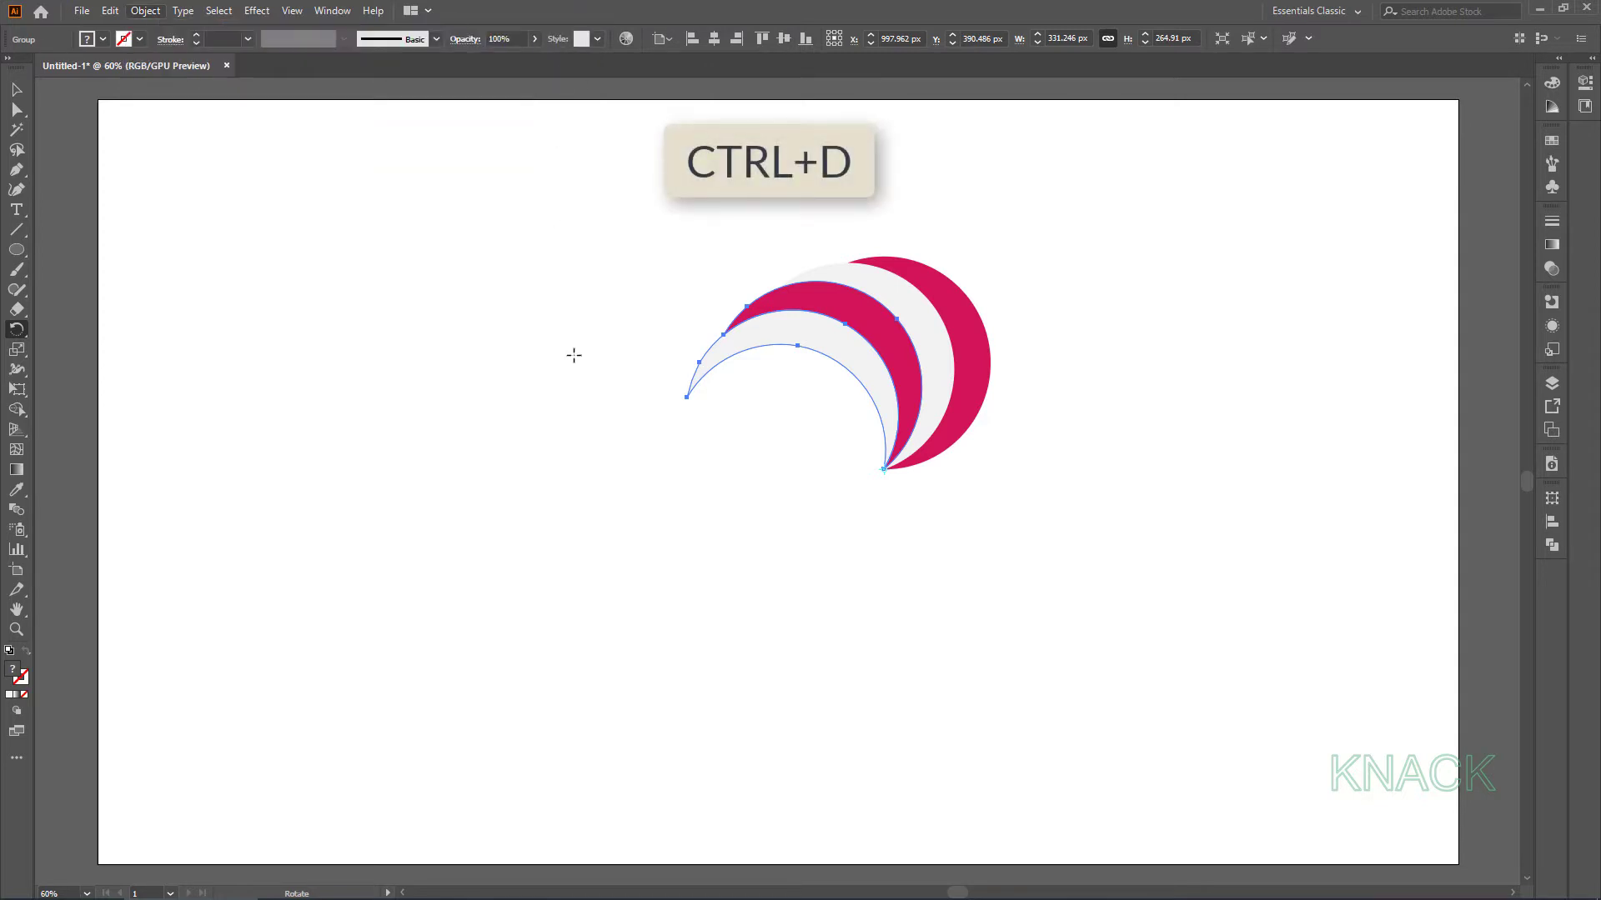
pyautogui.hotkey('ctrl', 'd')
pyautogui.hotkey('ctrl', 'd')
pyautogui.hotkey('ctrl', 'd')
pyautogui.hotkey('ctrl', 'd')
pyautogui.hotkey('ctrl', 'd')
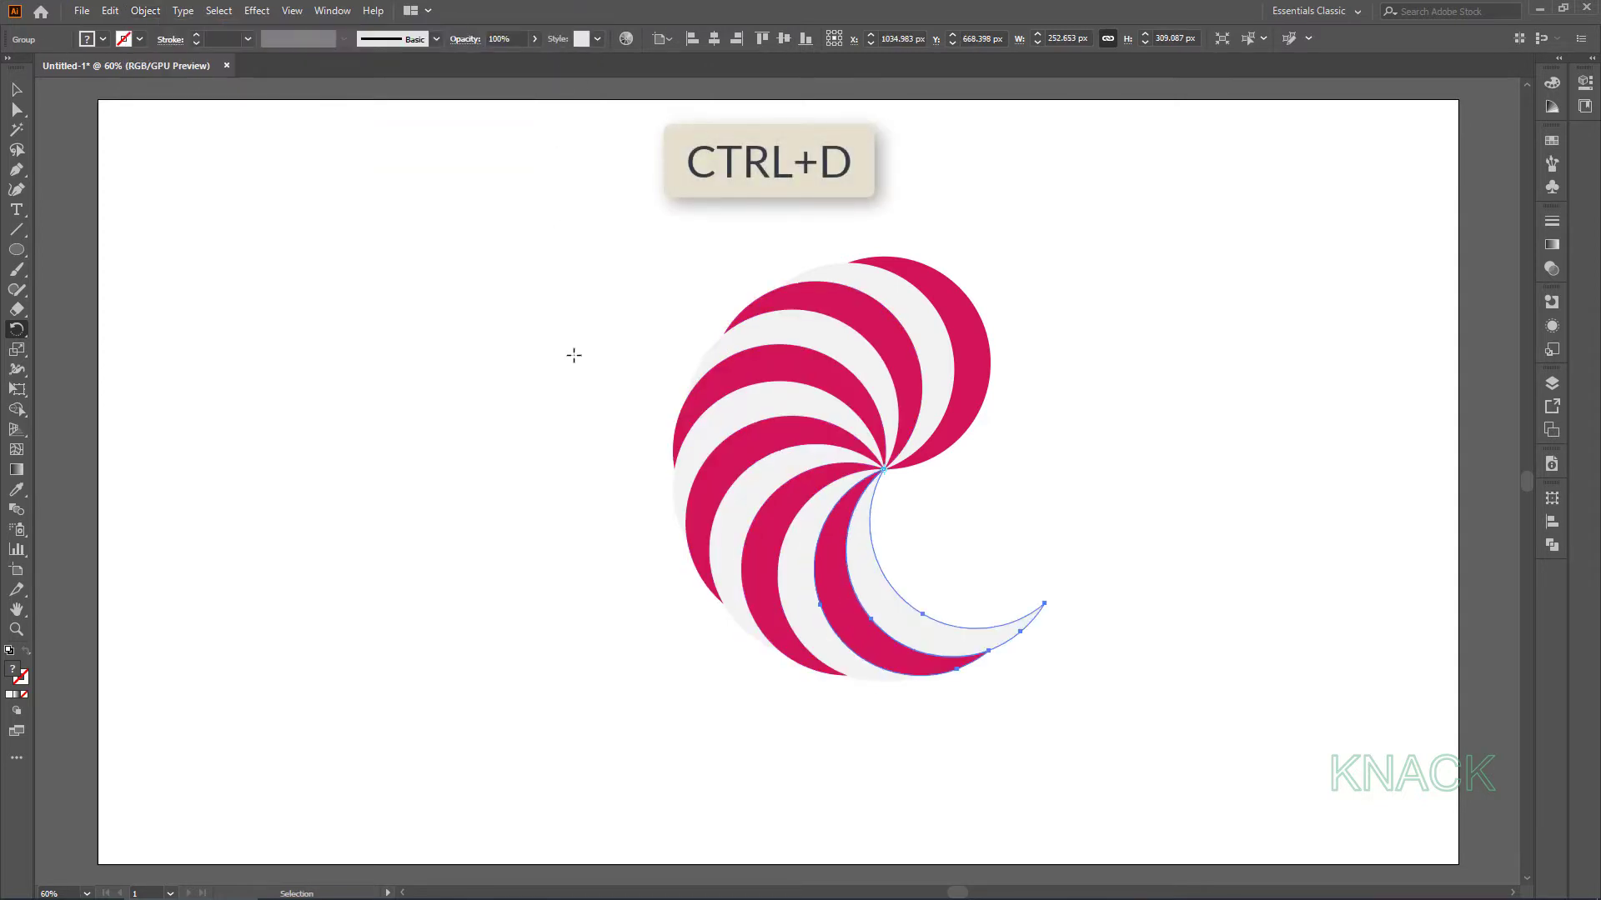
pyautogui.hotkey('ctrl', 'd')
pyautogui.hotkey('ctrl', 'd')
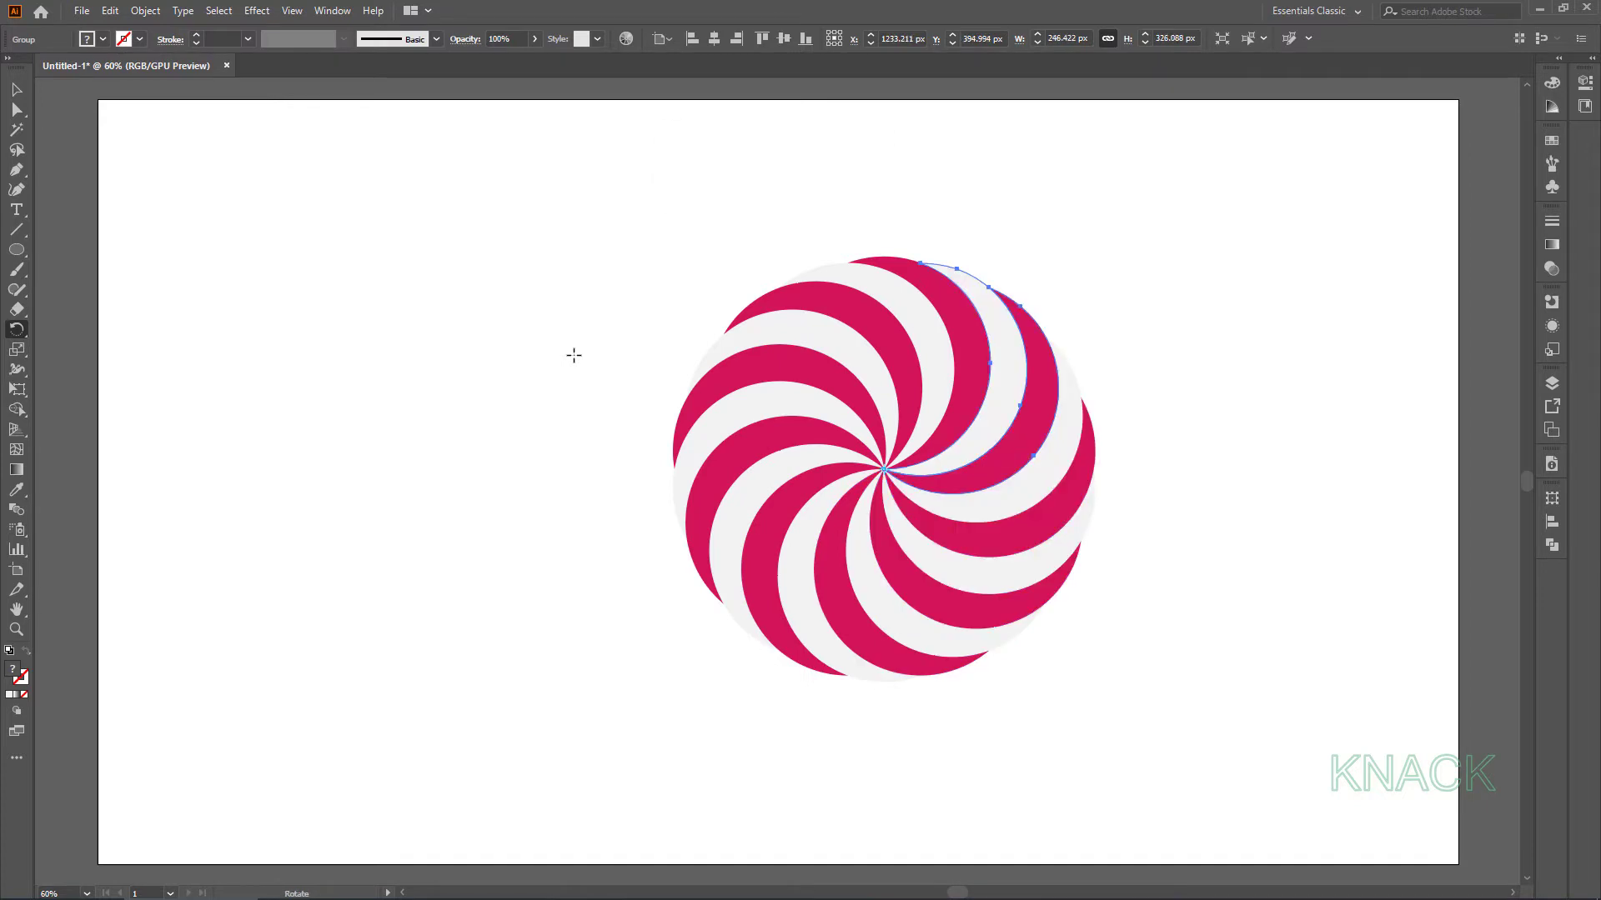
pyautogui.press('v')
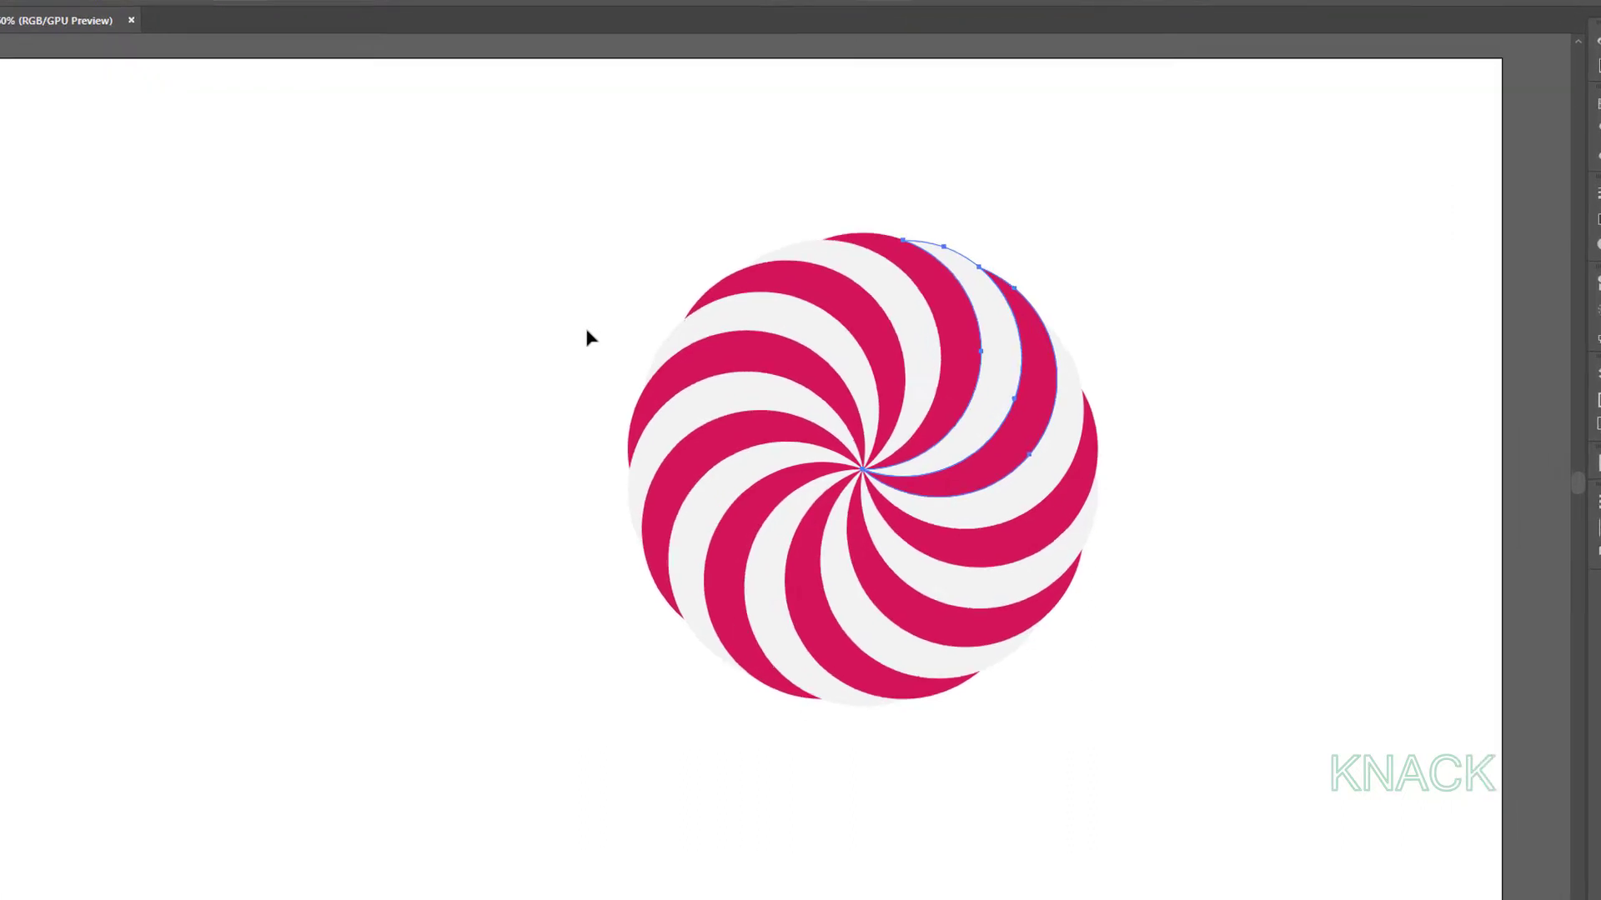
pyautogui.click(821, 294)
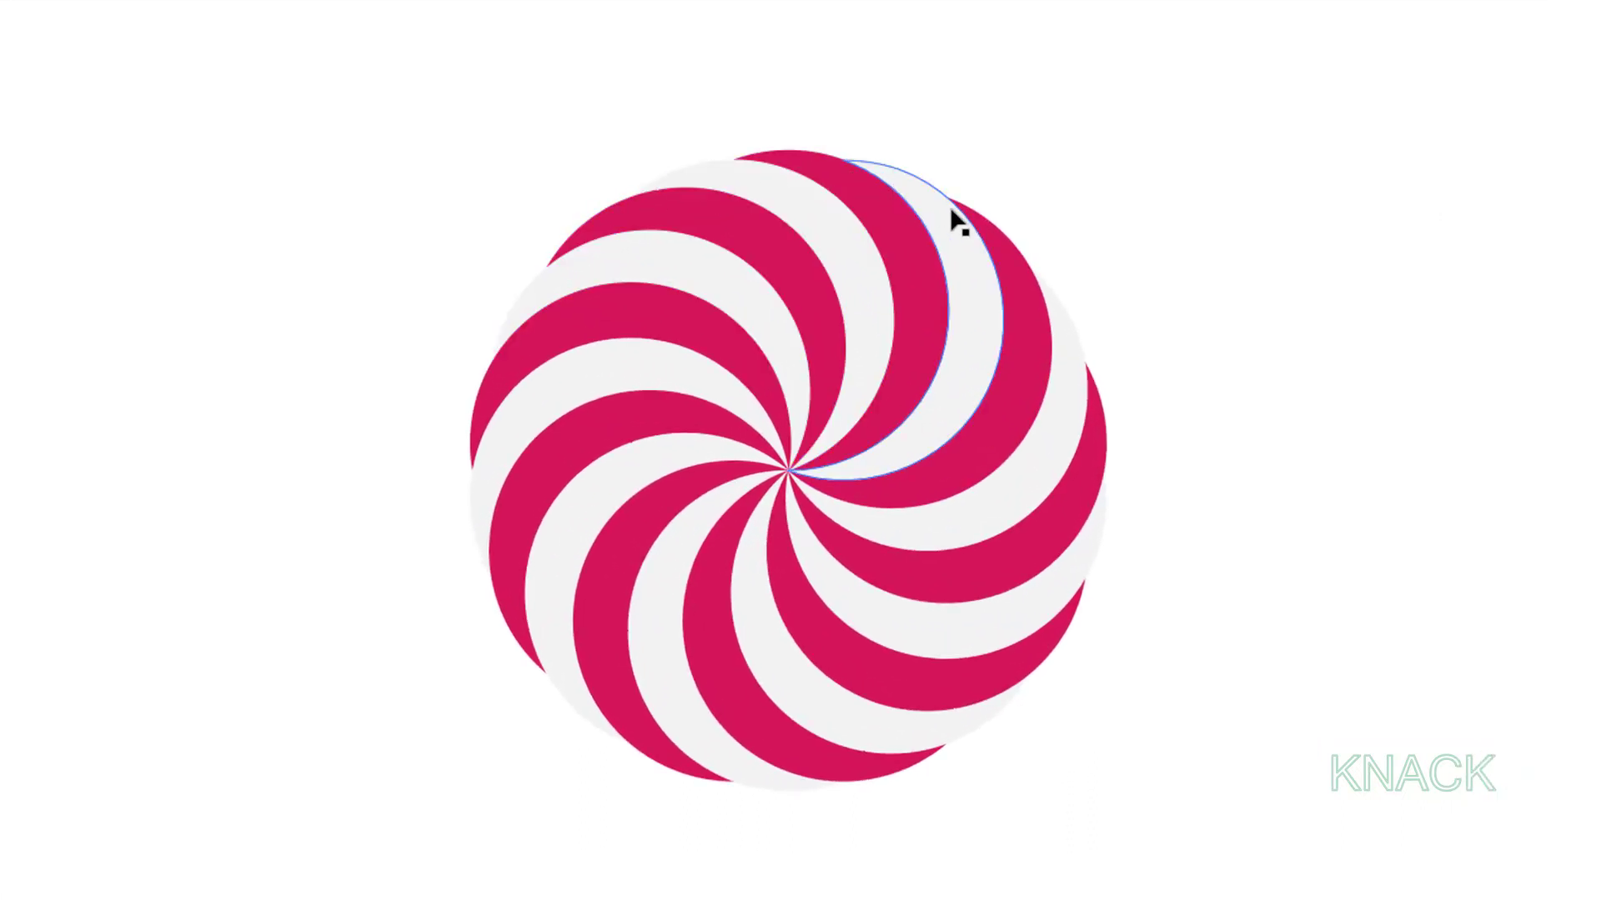
# Deselect everything, then marquee-select all crimson and white crescents of the swirl
pyautogui.click(474, 263)
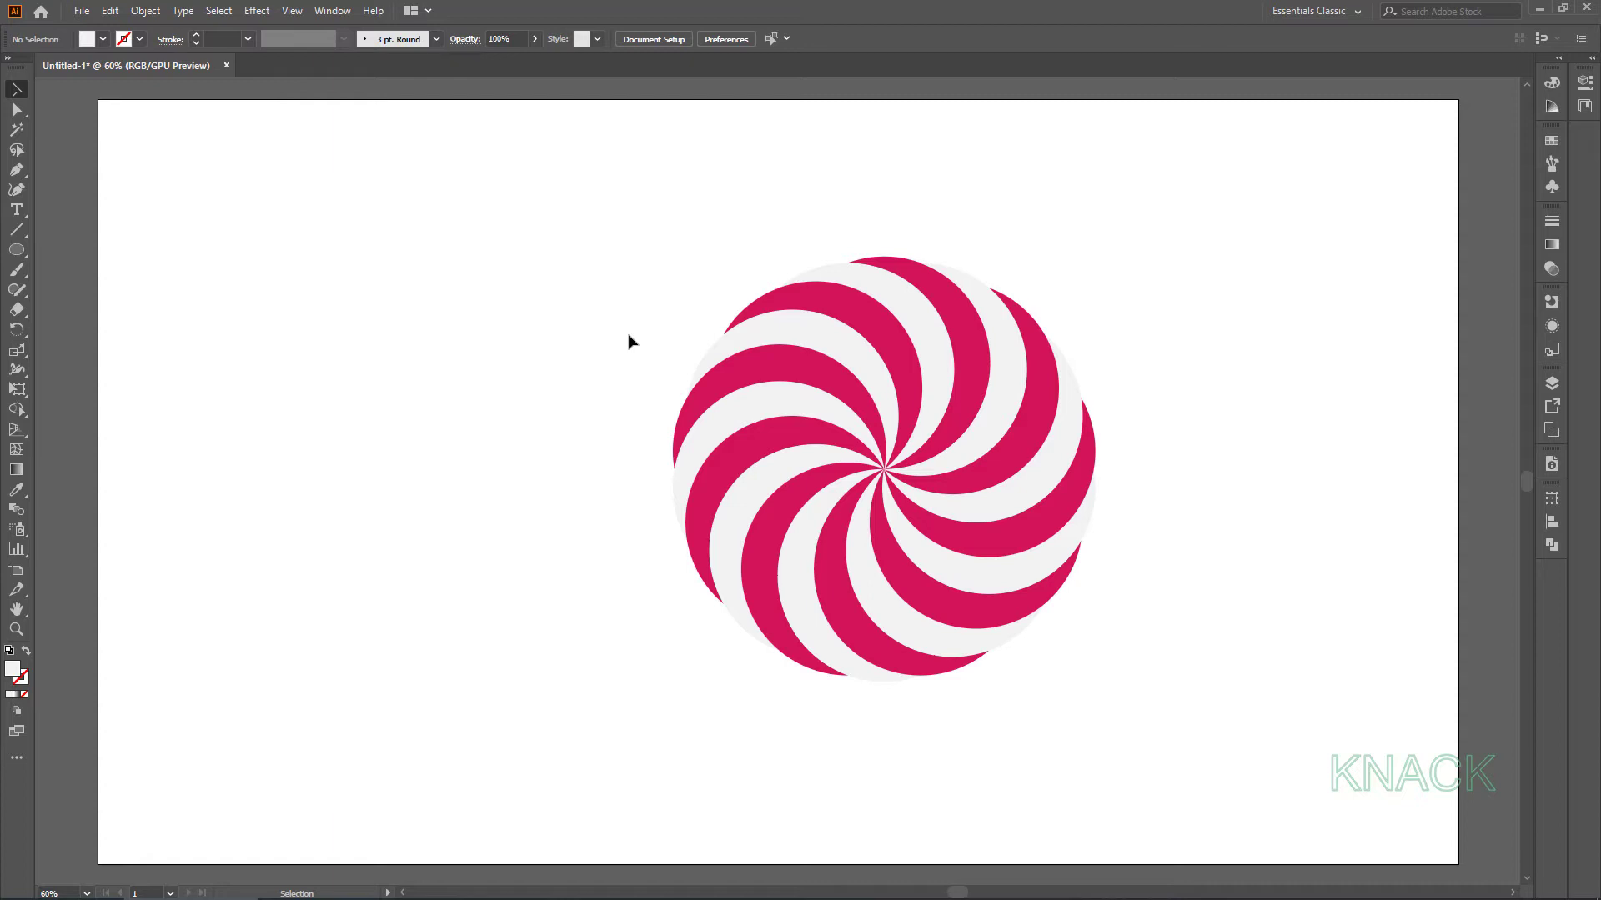
pyautogui.moveTo(590, 224); pyautogui.dragTo(1142, 701)
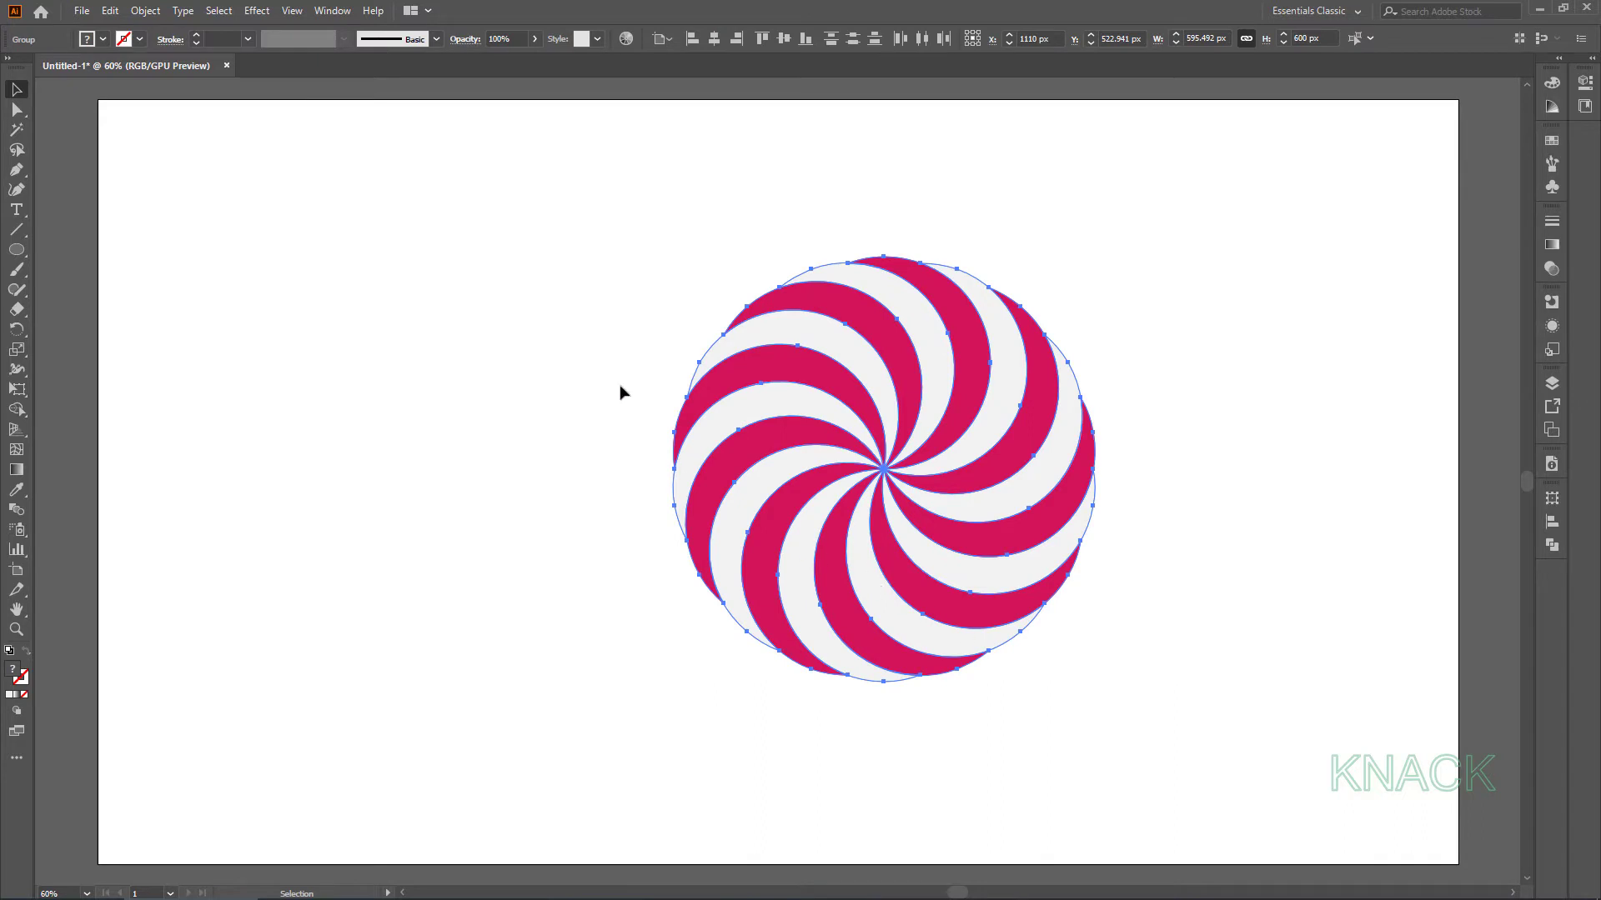
# Group the swirl, duplicate it, and place the original on the left and the copy centre-right
pyautogui.click(146, 11)
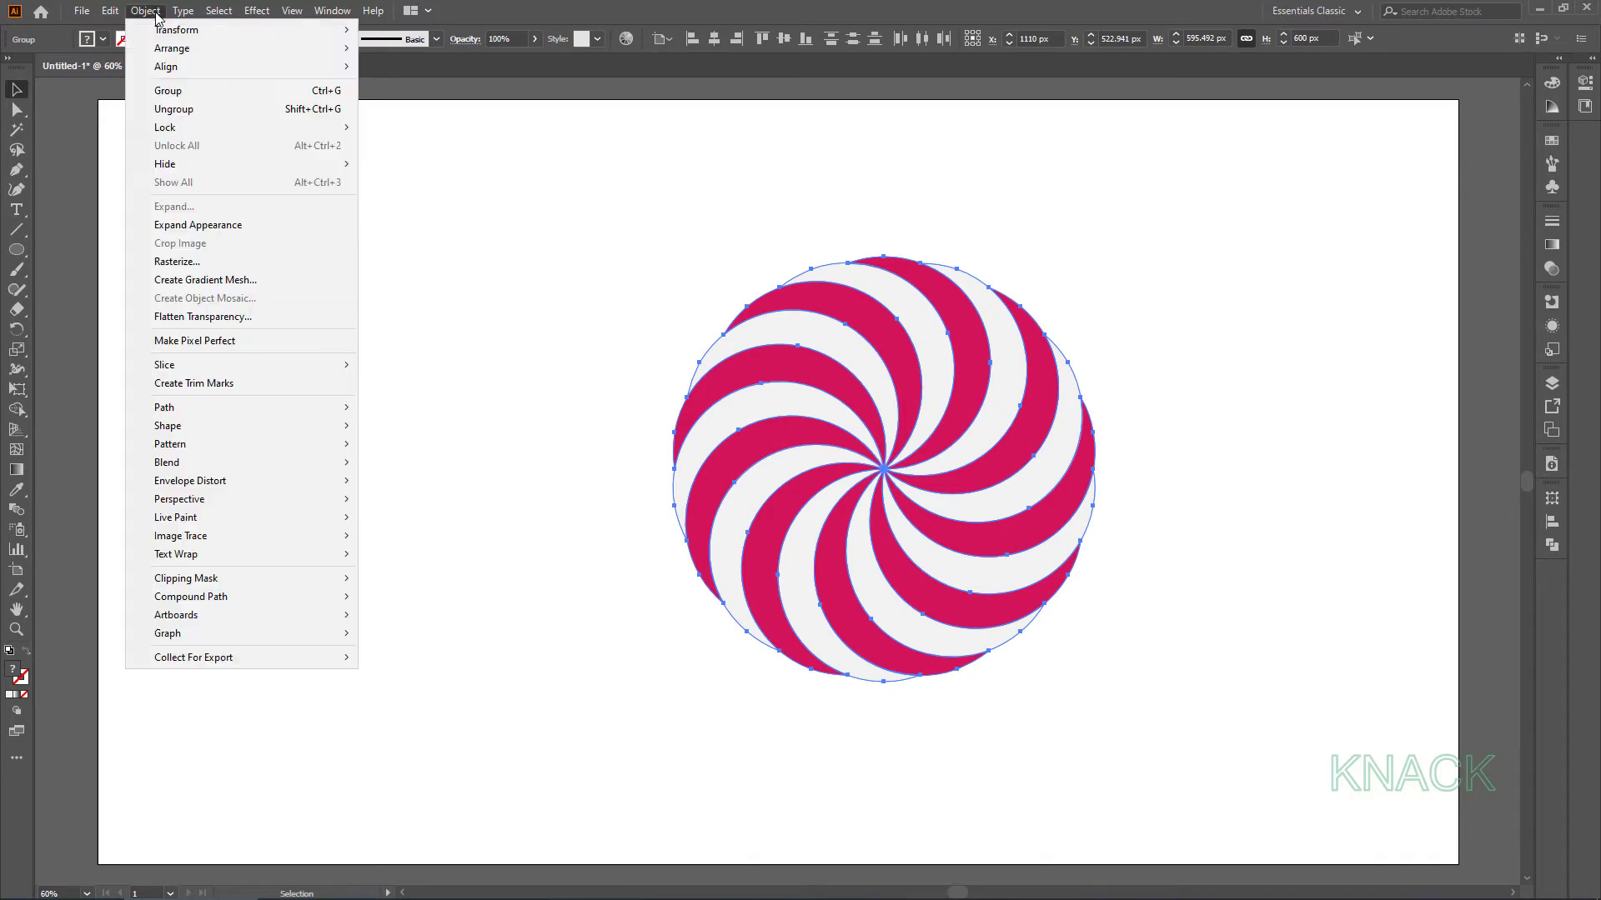
pyautogui.click(227, 98)
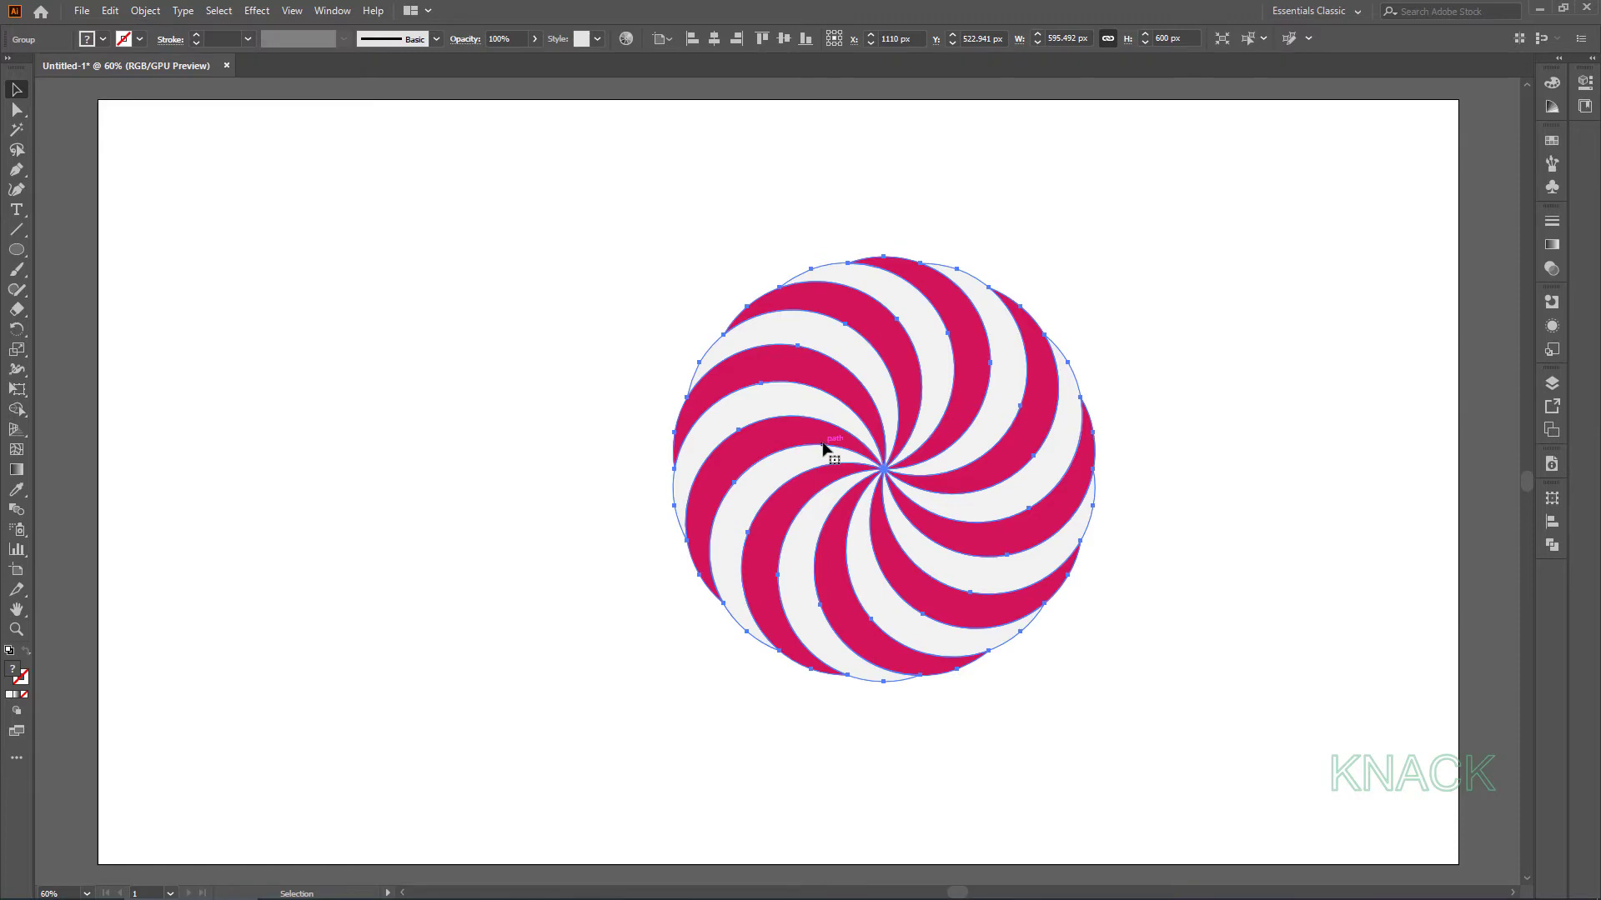
pyautogui.moveTo(823, 447); pyautogui.dragTo(1243, 400)
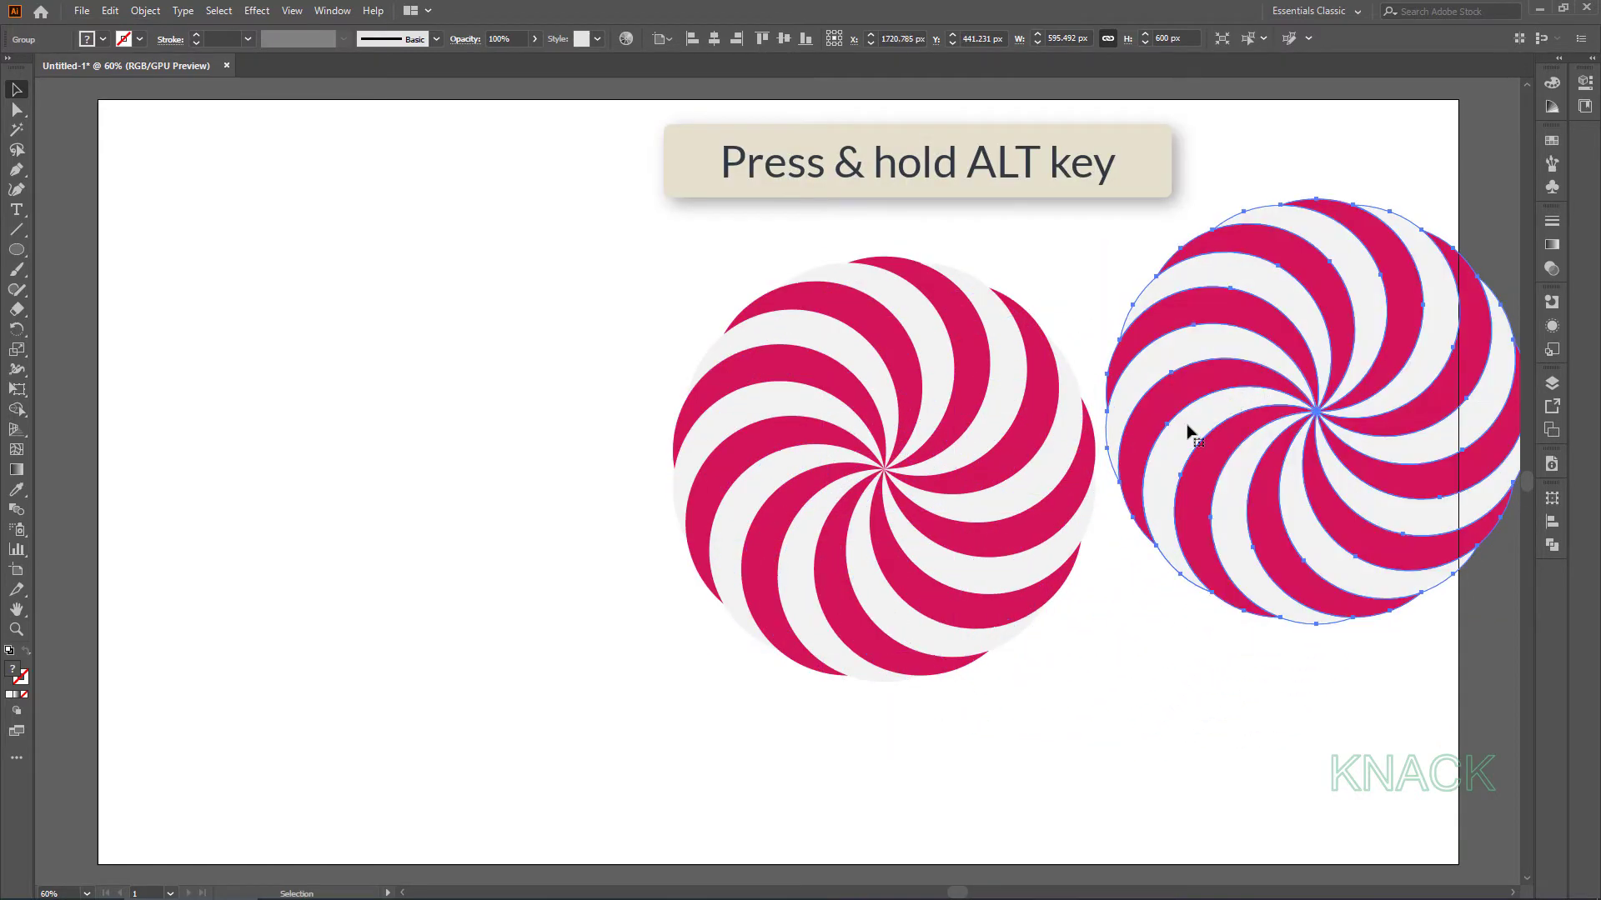
pyautogui.moveTo(948, 502); pyautogui.dragTo(463, 440)
pyautogui.moveTo(1286, 453); pyautogui.dragTo(990, 461)
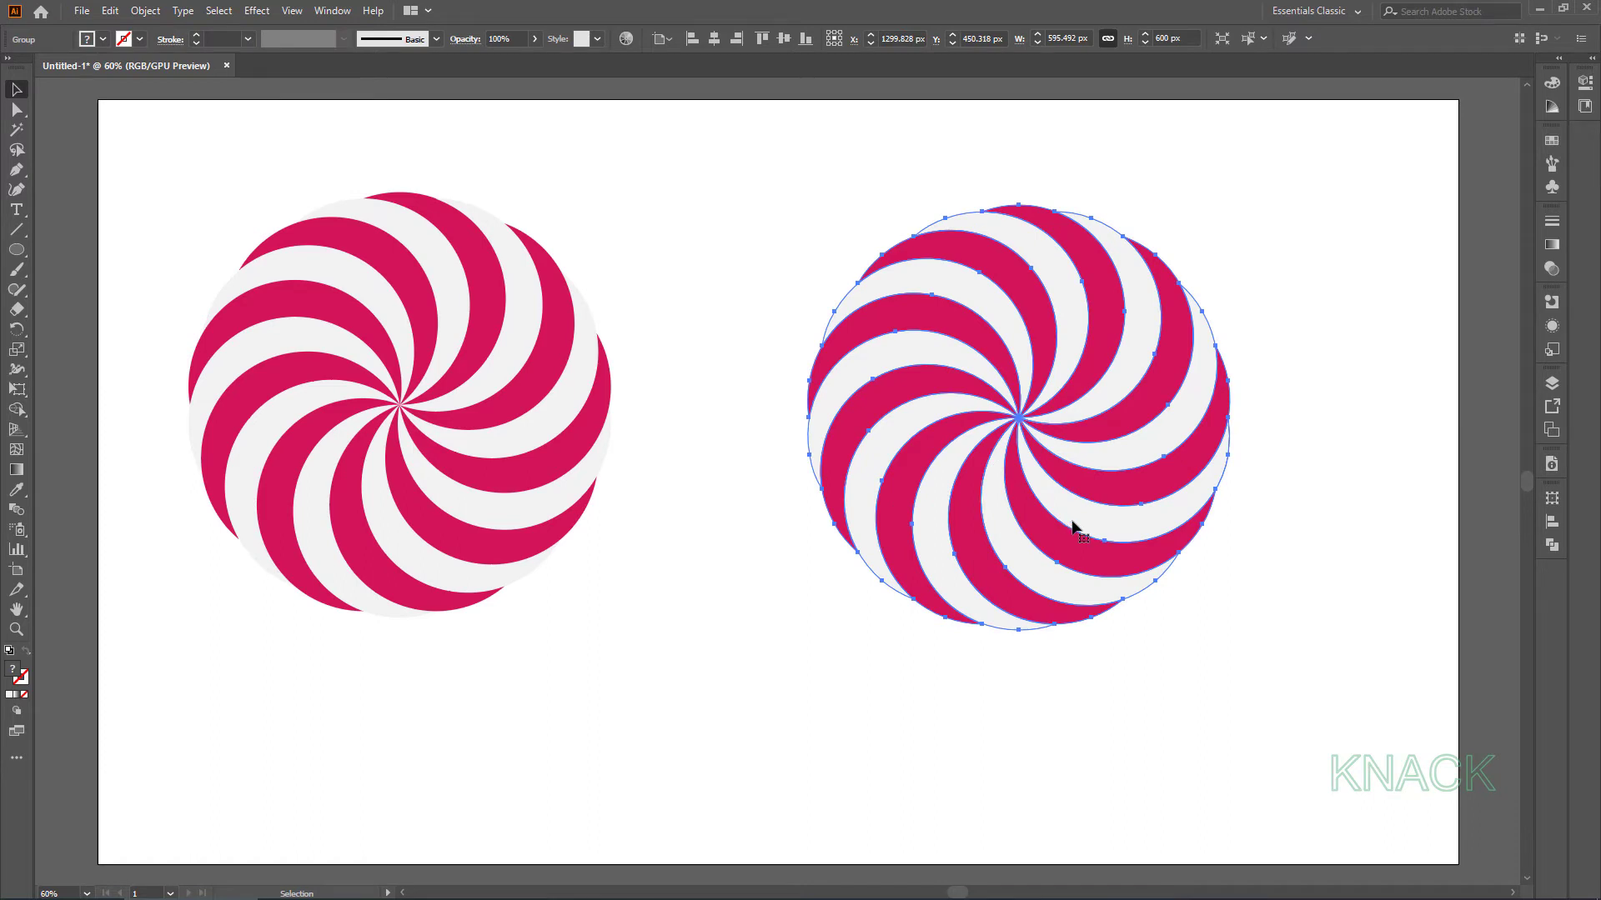
pyautogui.click(158, 15)
# Ungroup the right-hand swirl copy and unite all its stripes into one light-grey shape
pyautogui.click(171, 108)
pyautogui.click(154, 10)
pyautogui.click(192, 109)
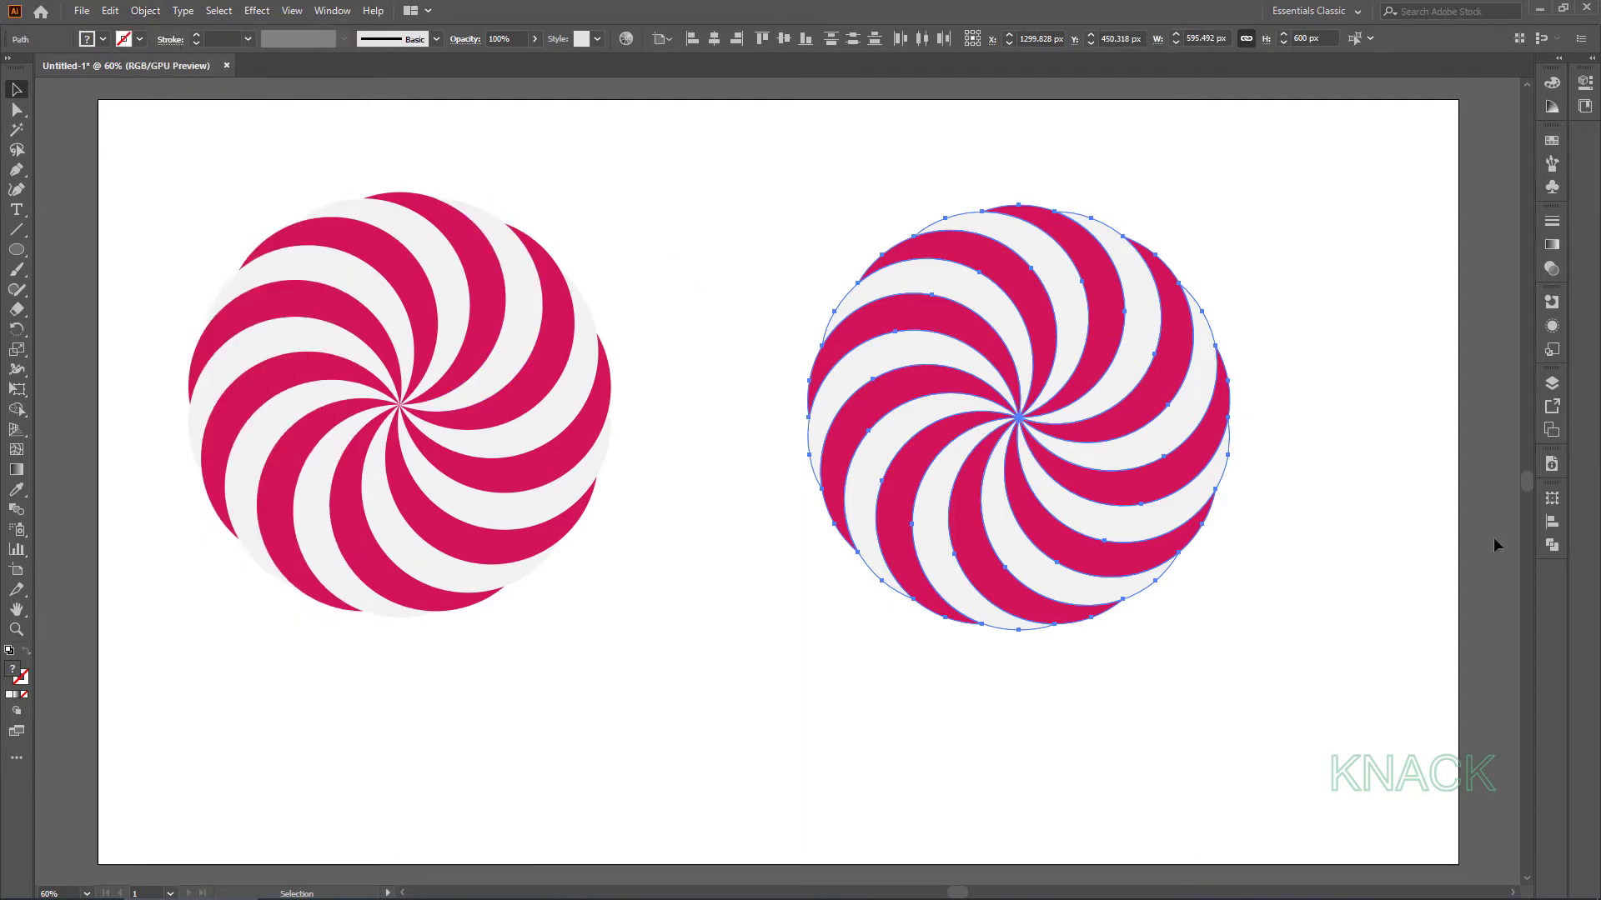
pyautogui.click(1552, 545)
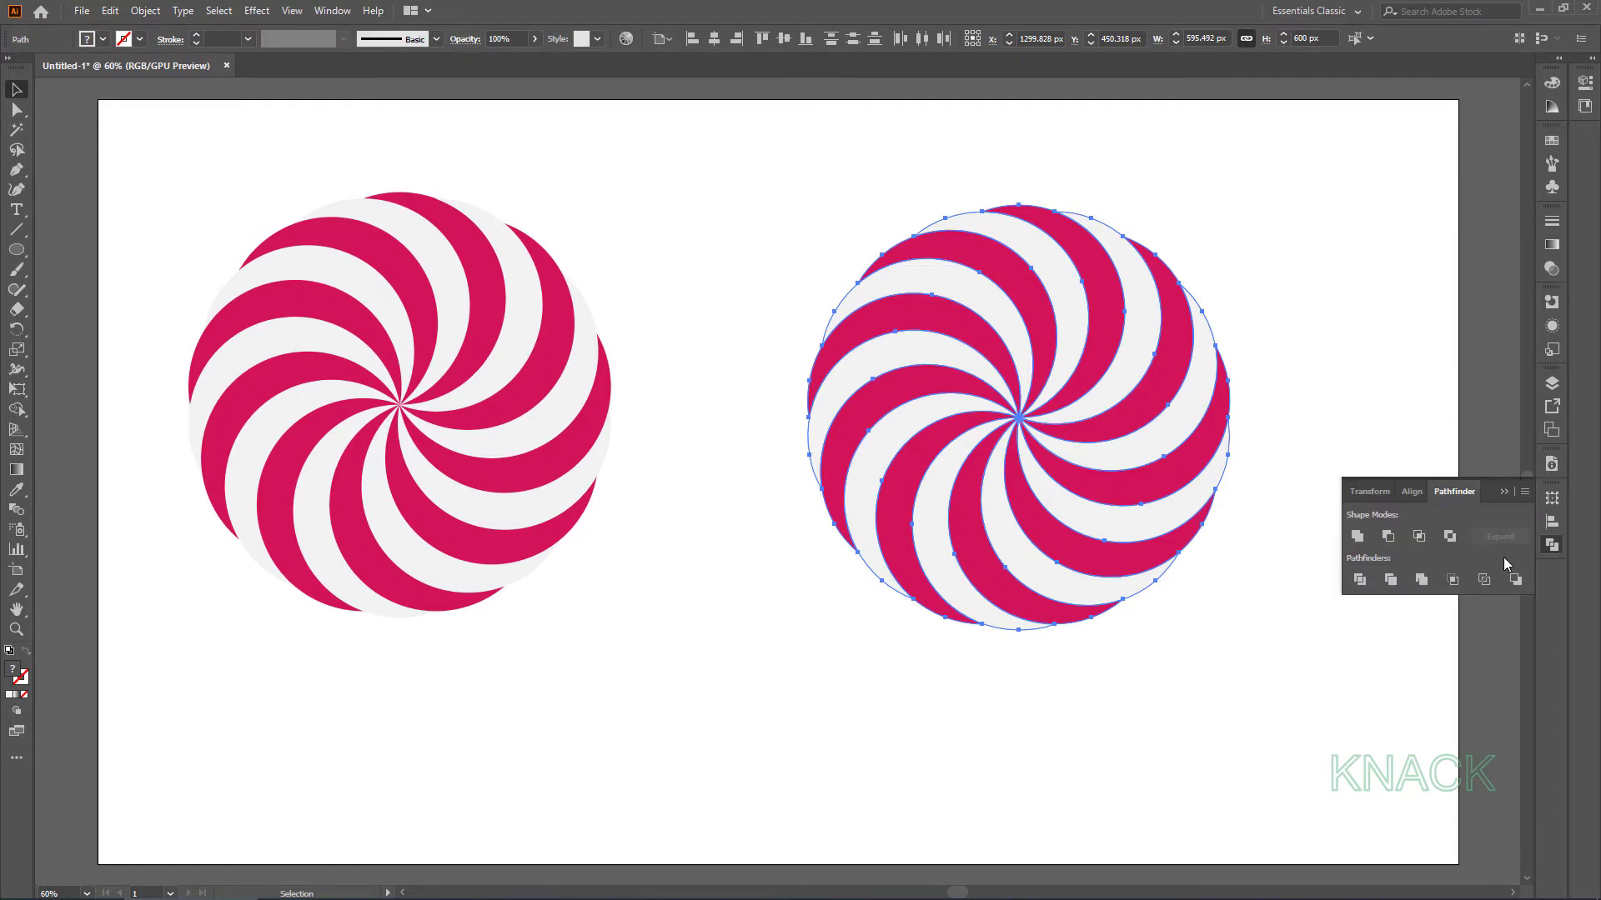
pyautogui.click(1357, 537)
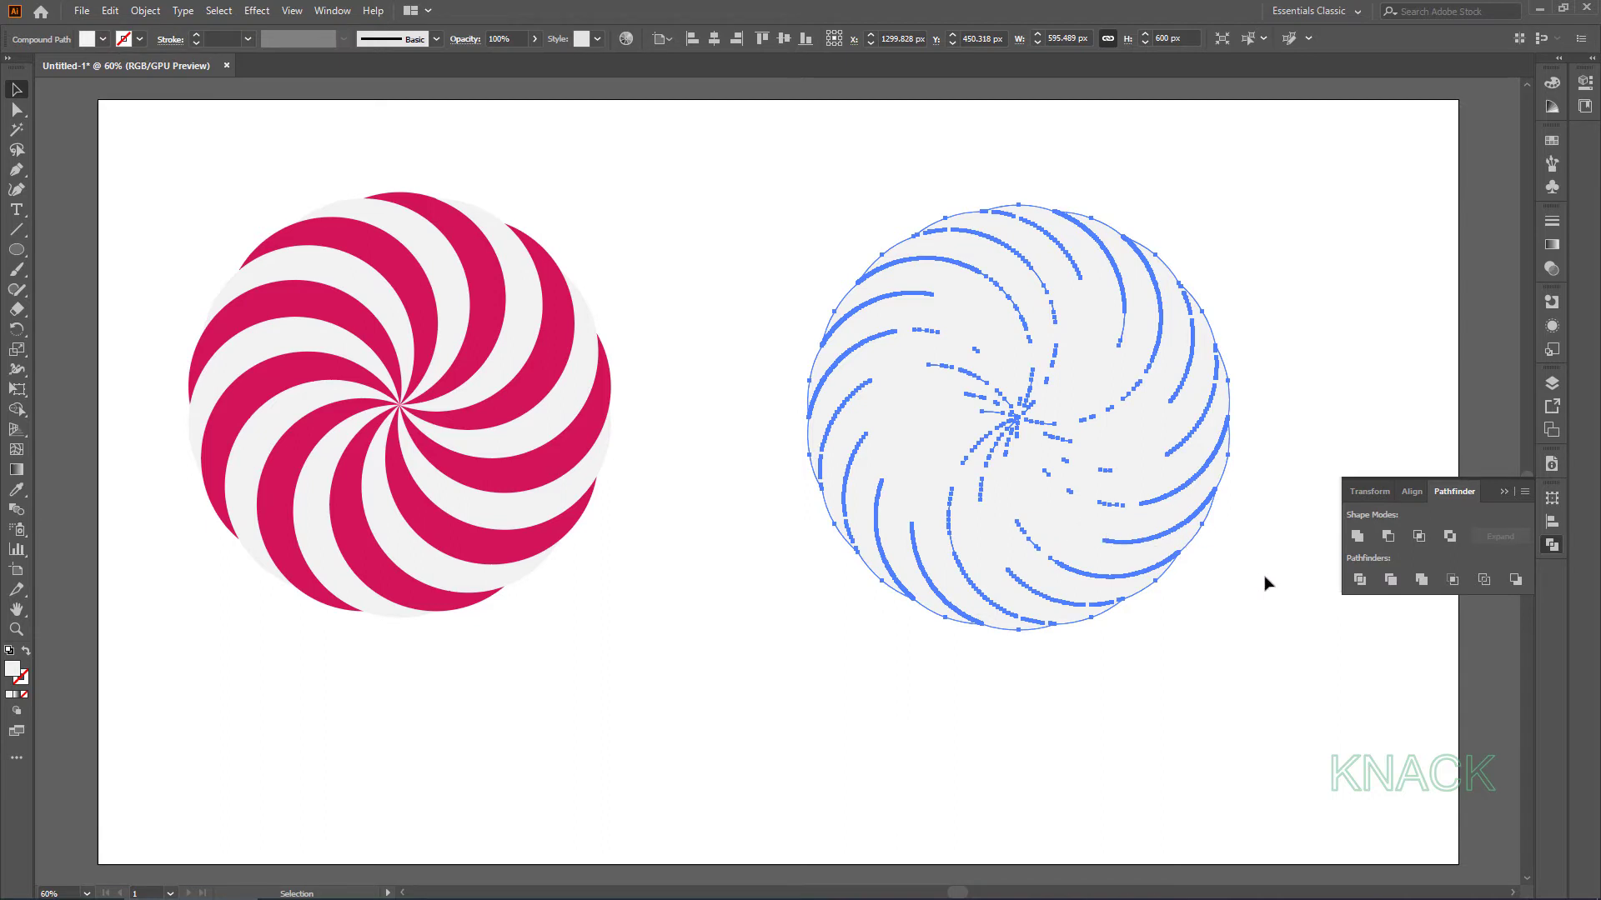
pyautogui.click(1356, 536)
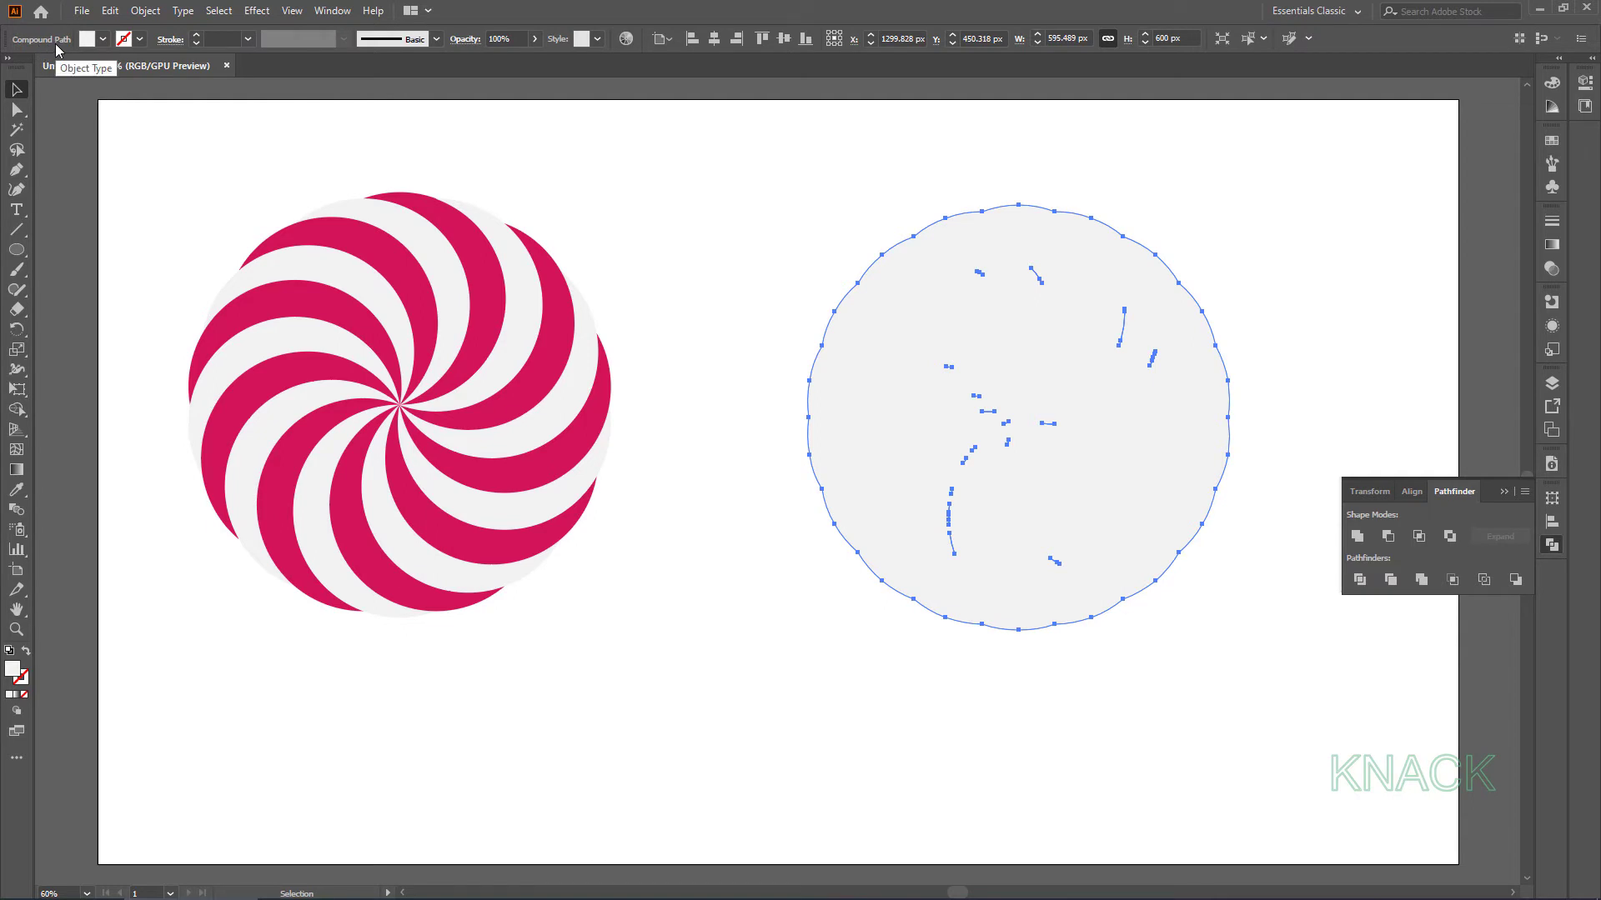
# Release the right-hand light-grey shape via Object > Compound Path > Release
pyautogui.click(146, 11)
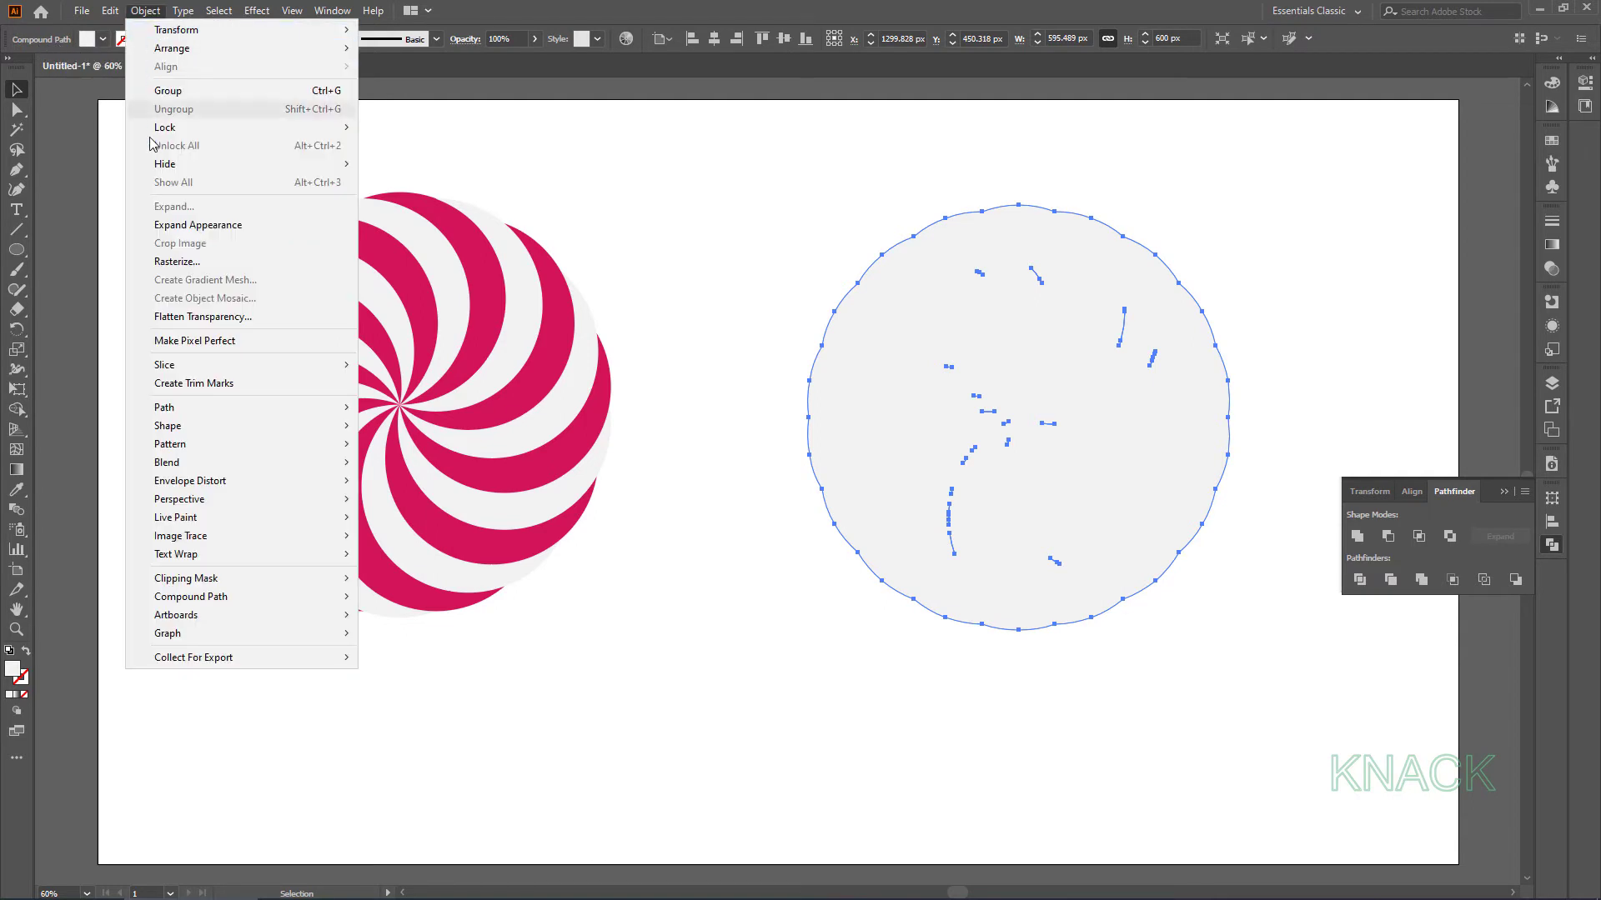
pyautogui.moveTo(231, 605)
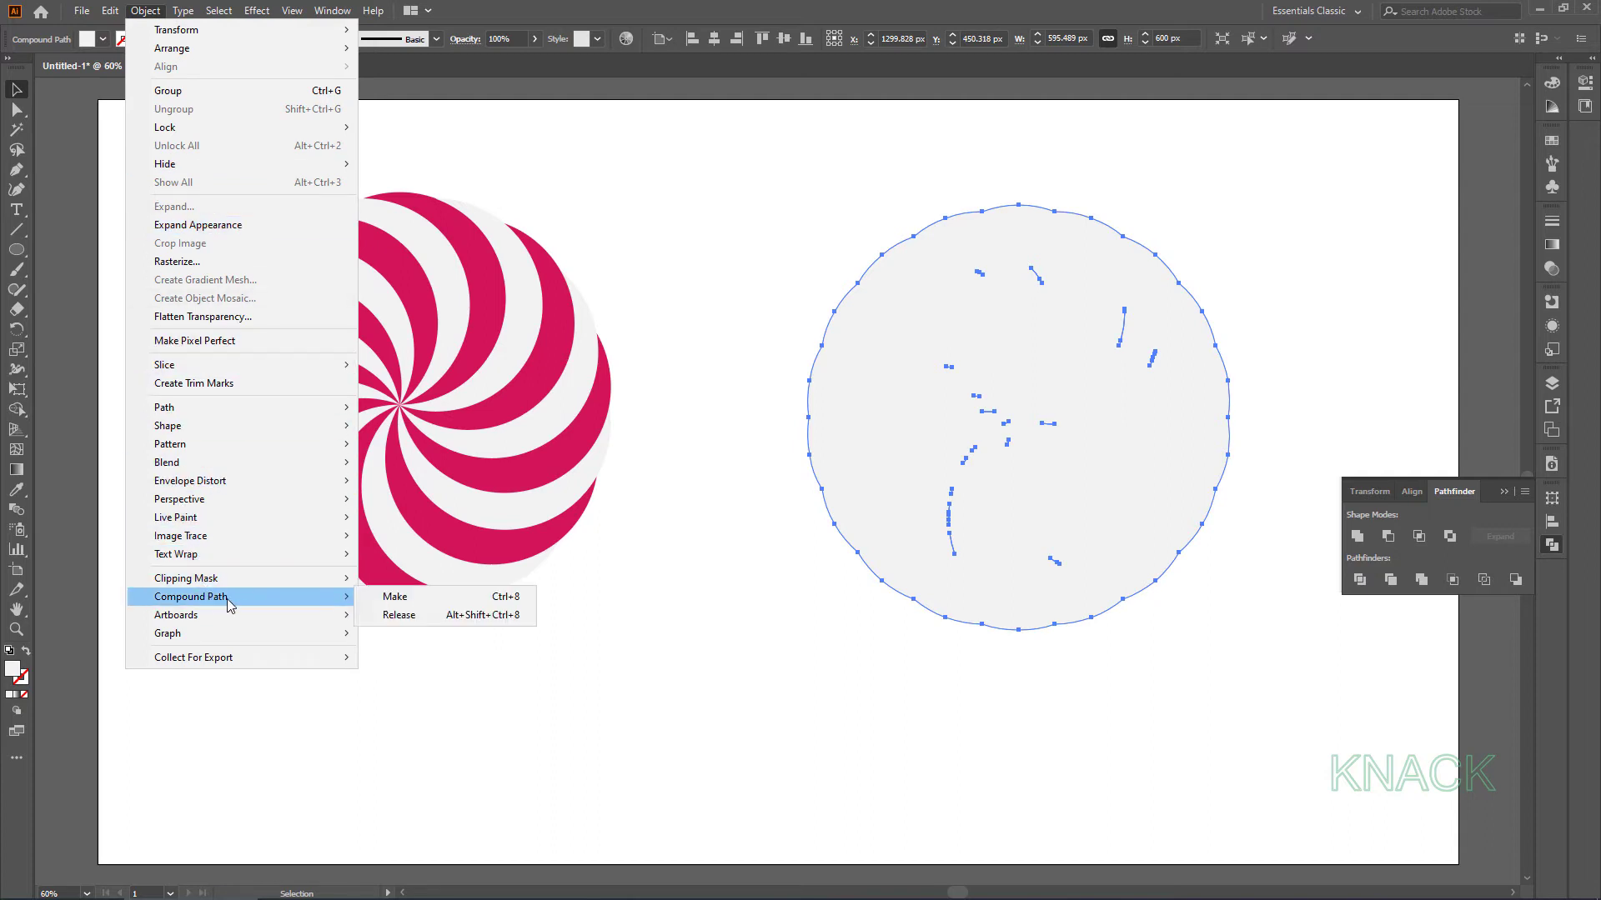
pyautogui.click(458, 619)
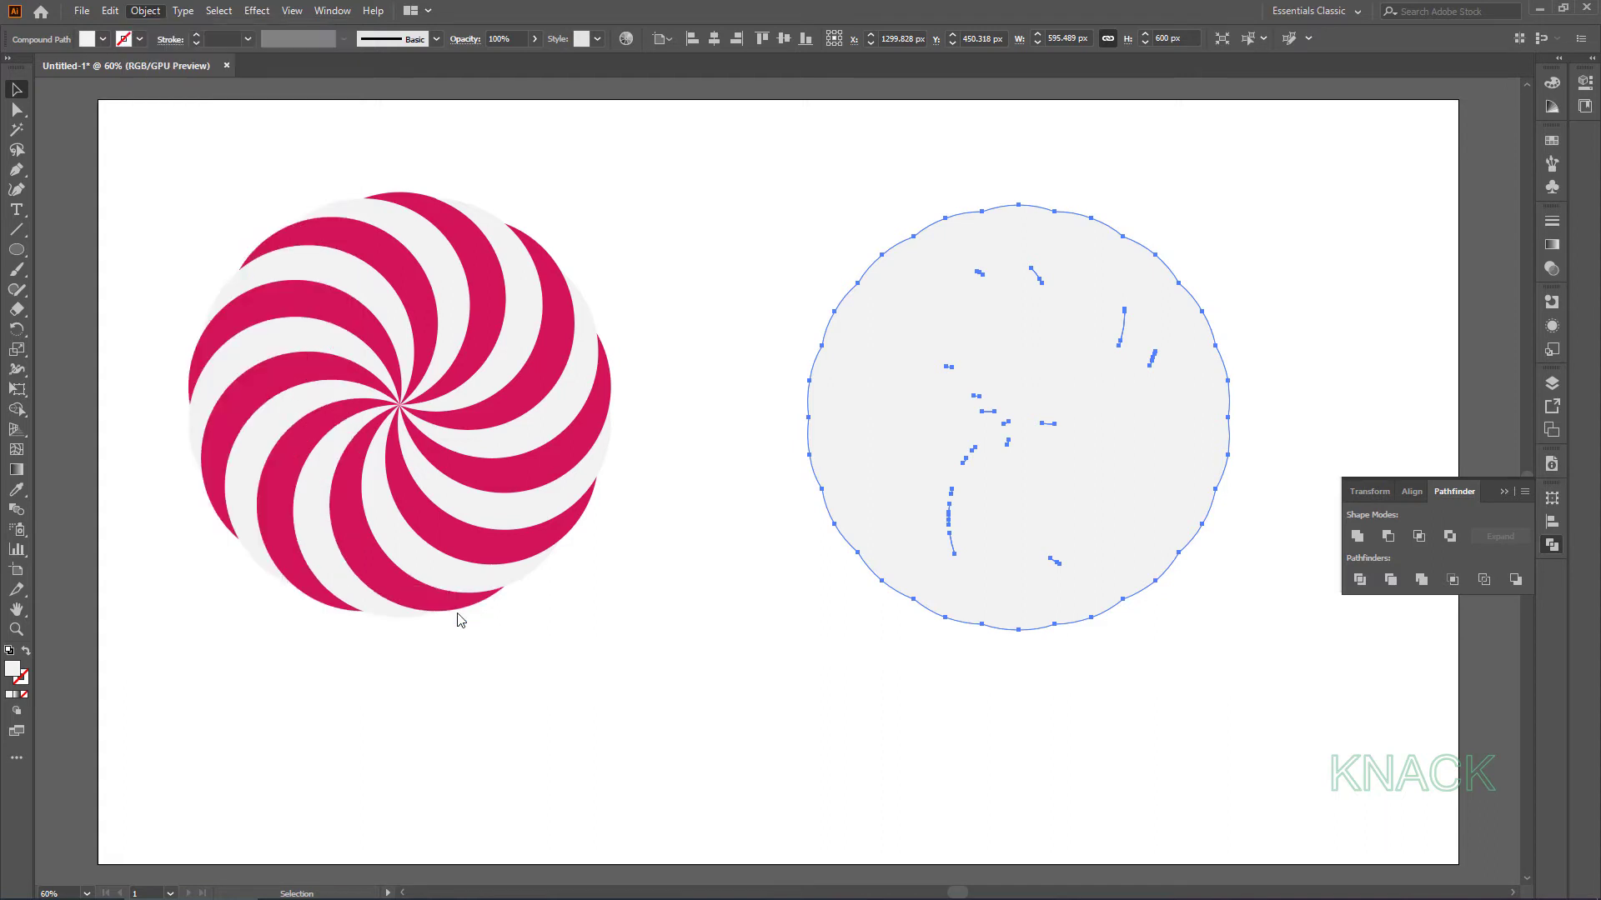
# Move the light circle aside, delete the stray fragments, and set the circle right of the swirl
pyautogui.moveTo(750, 318); pyautogui.dragTo(361, 595)
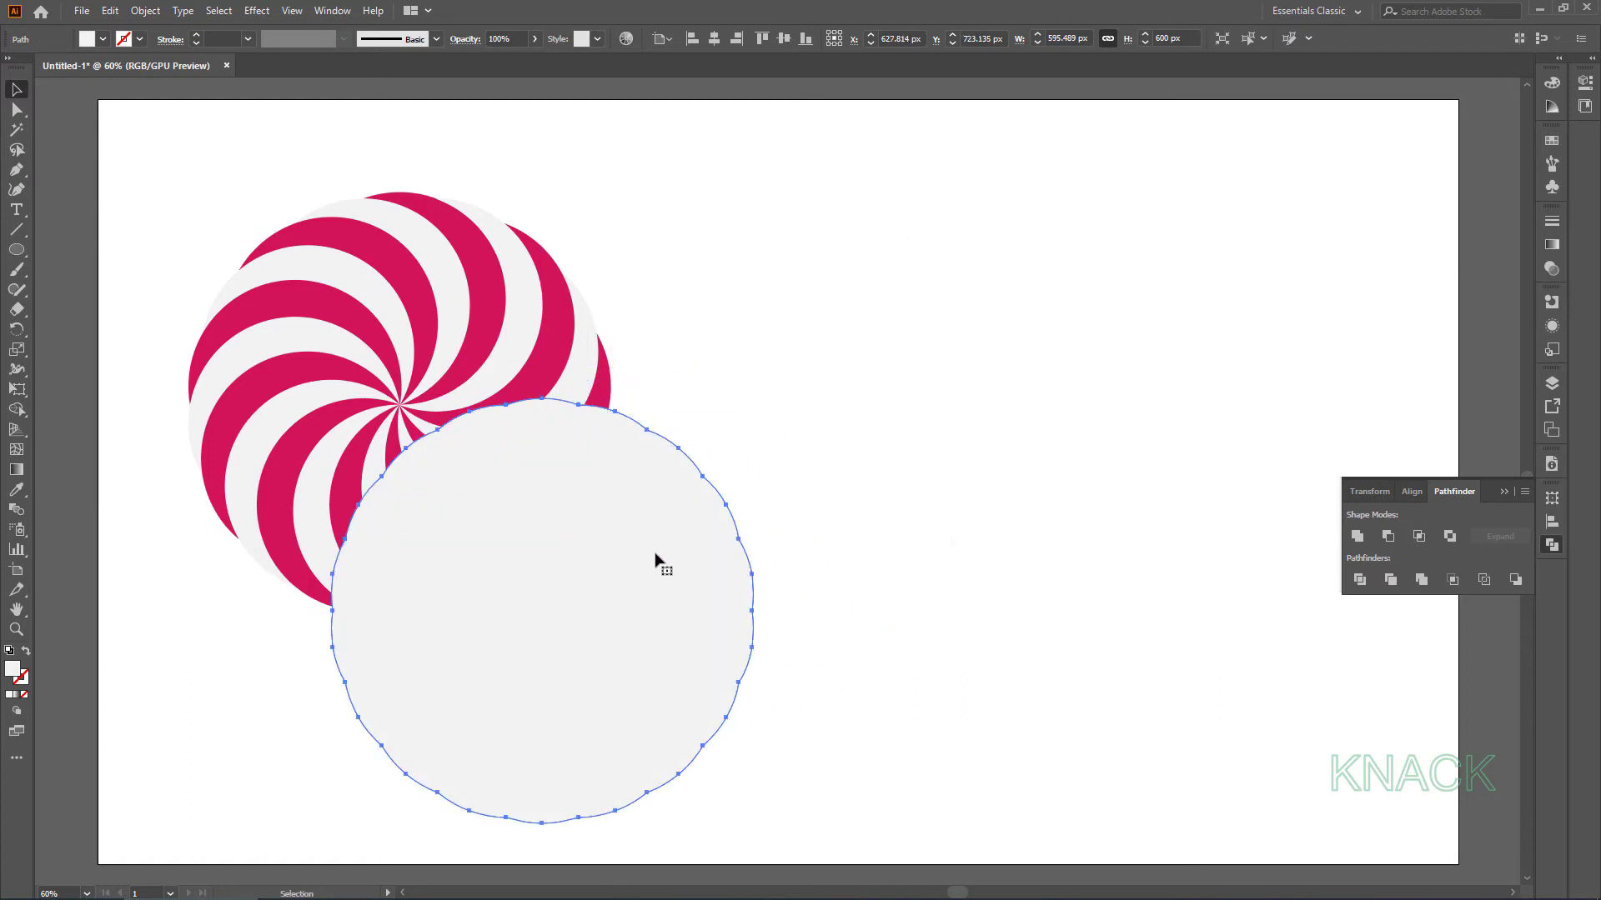
pyautogui.moveTo(813, 117); pyautogui.dragTo(1314, 715)
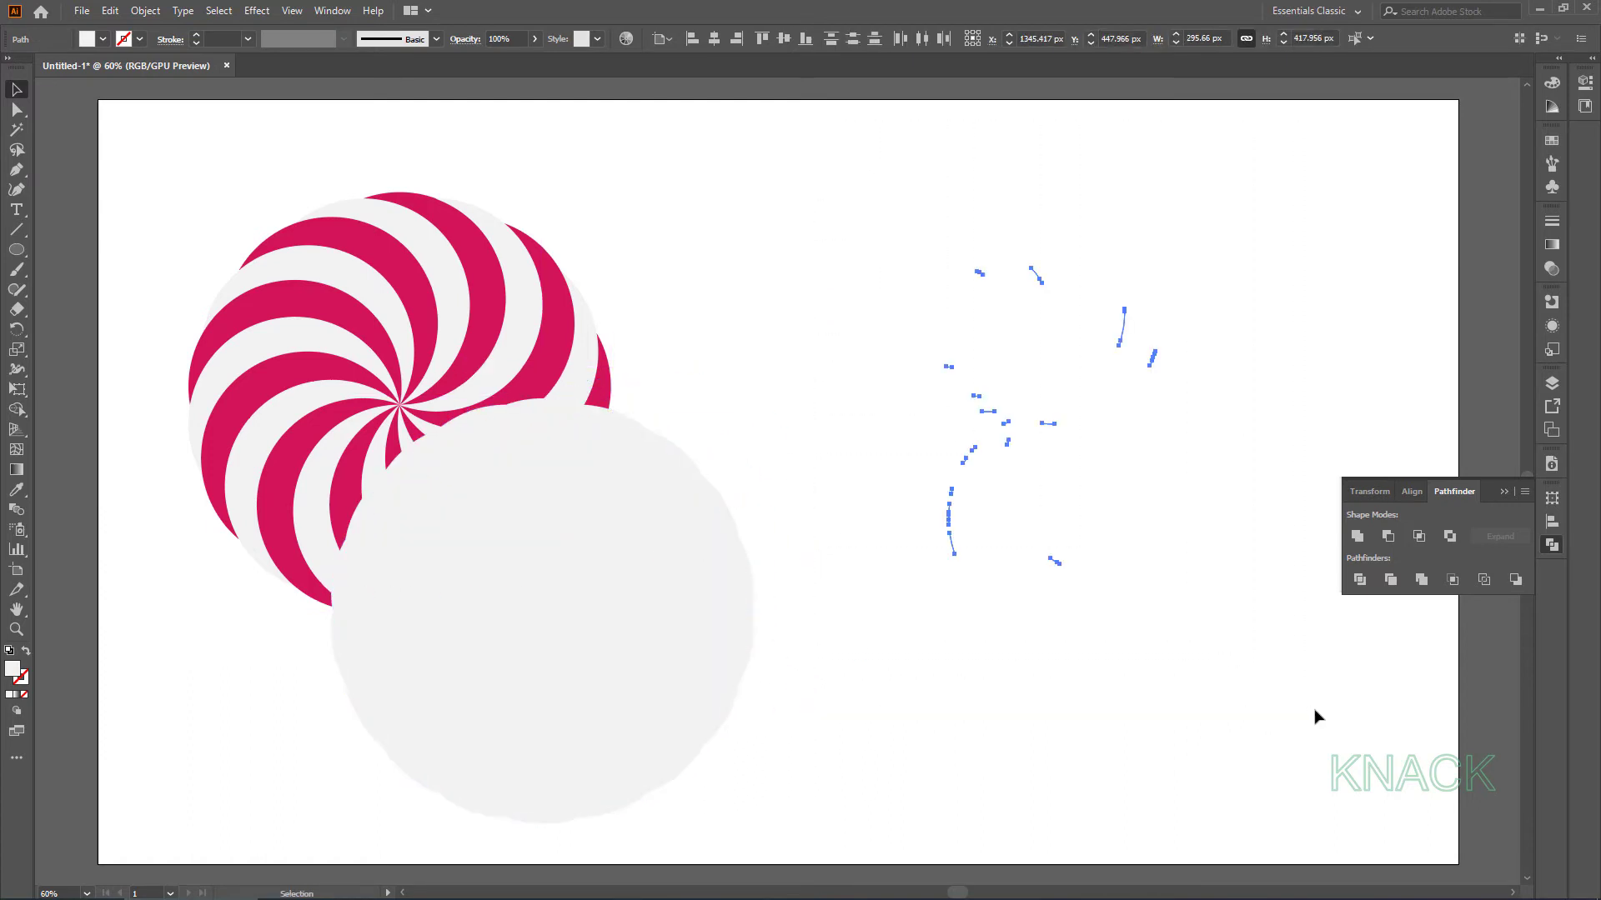
pyautogui.press('Delete')
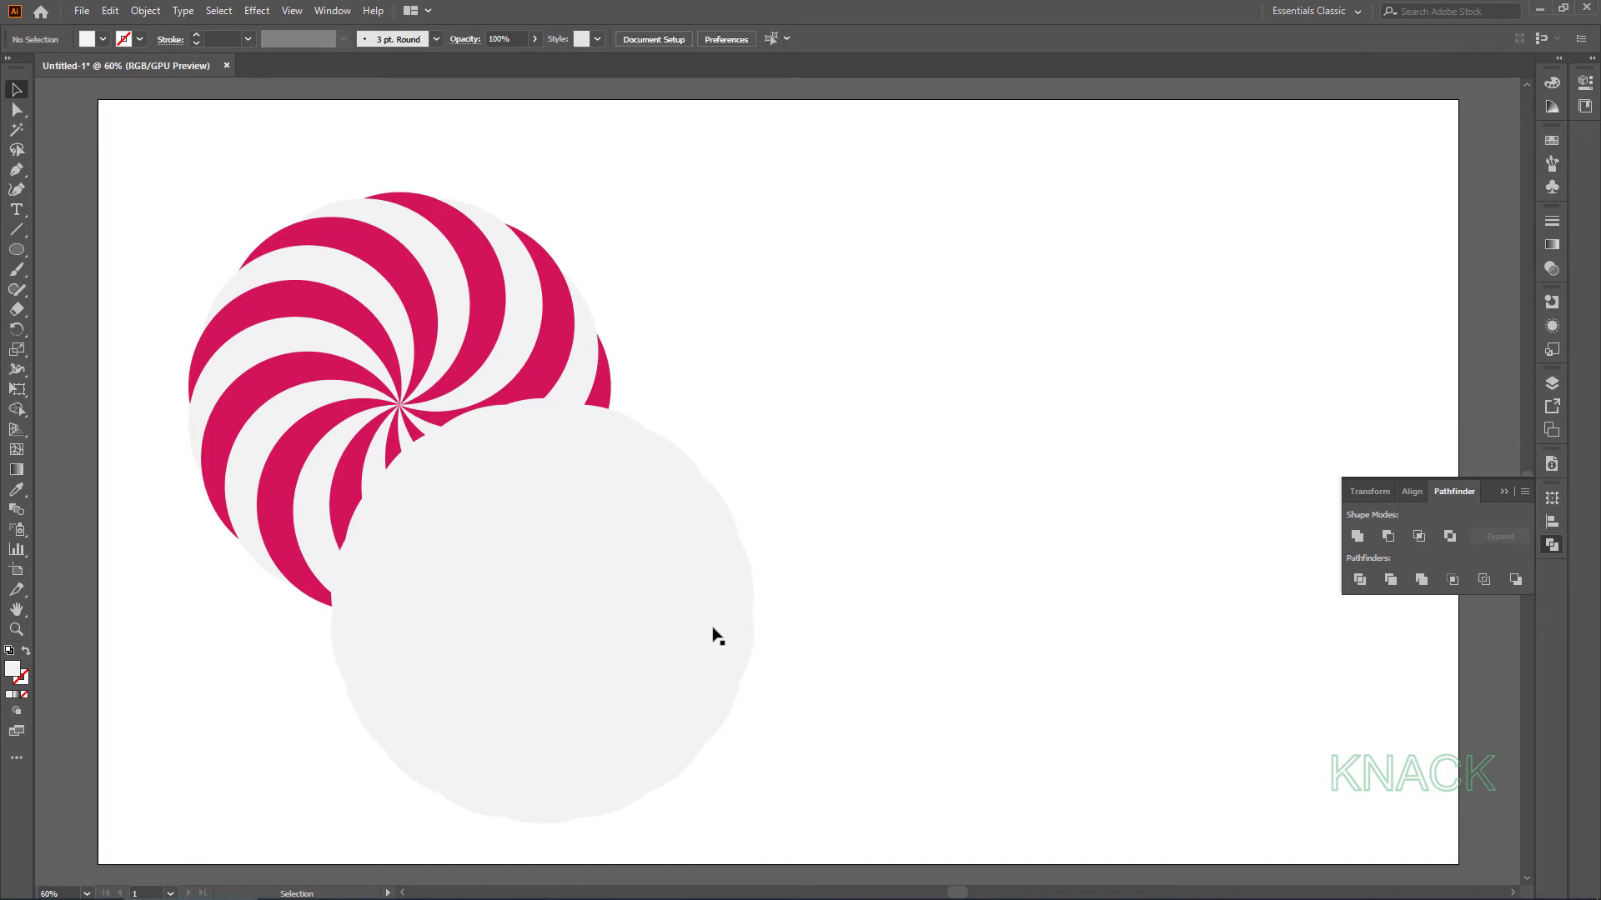
pyautogui.moveTo(692, 625); pyautogui.dragTo(1067, 430)
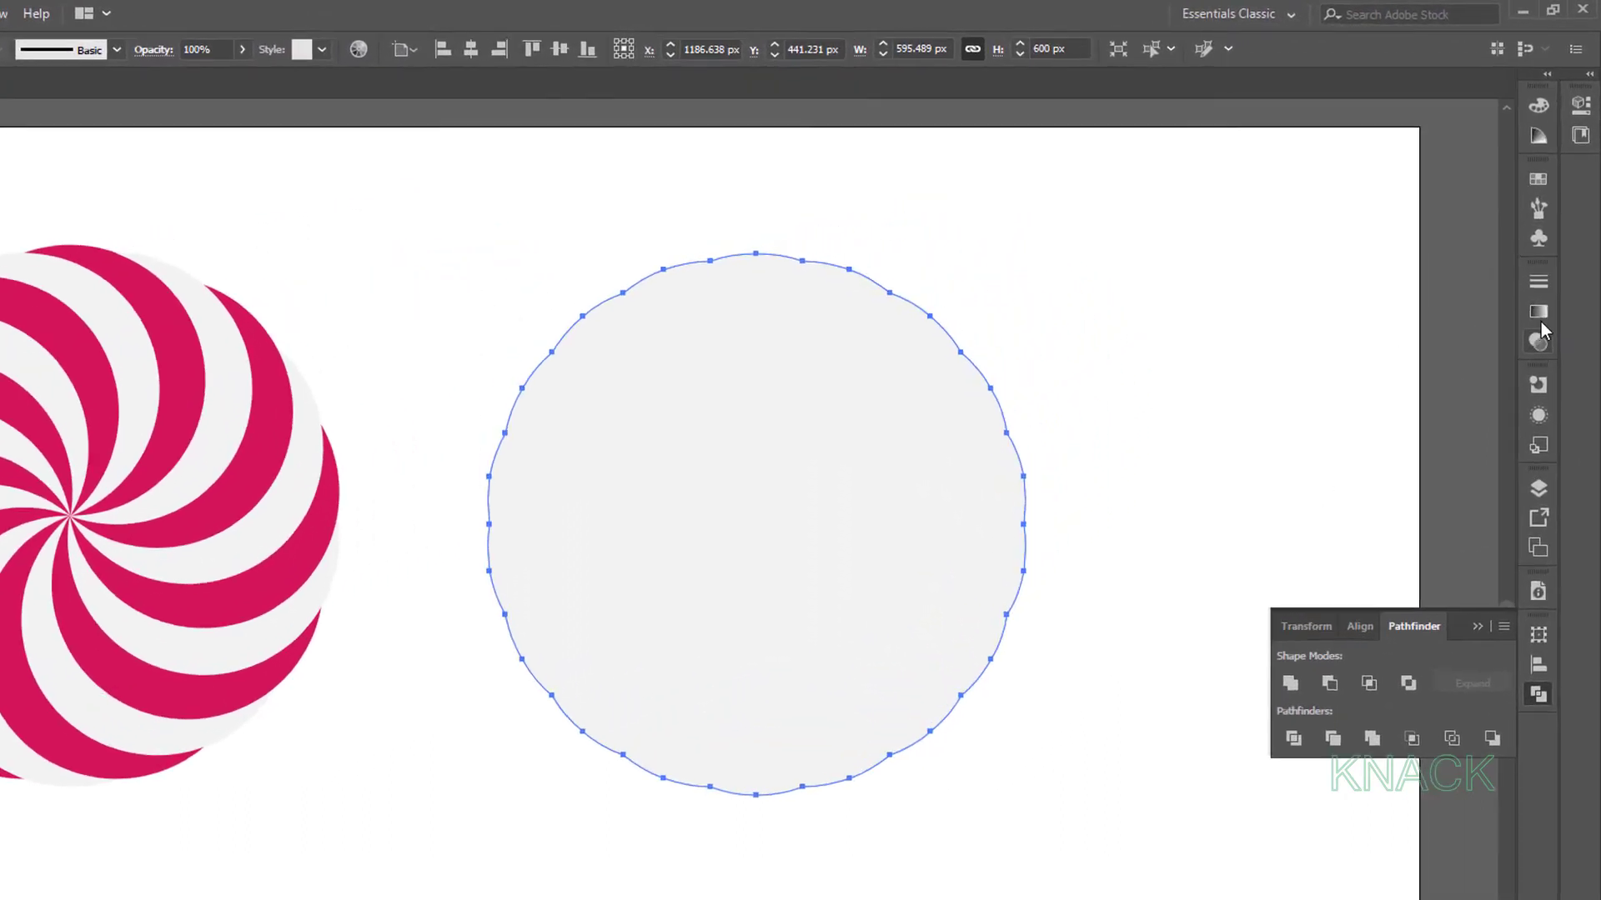
# Fill the circle with a radial white-to-black gradient
pyautogui.click(1553, 251)
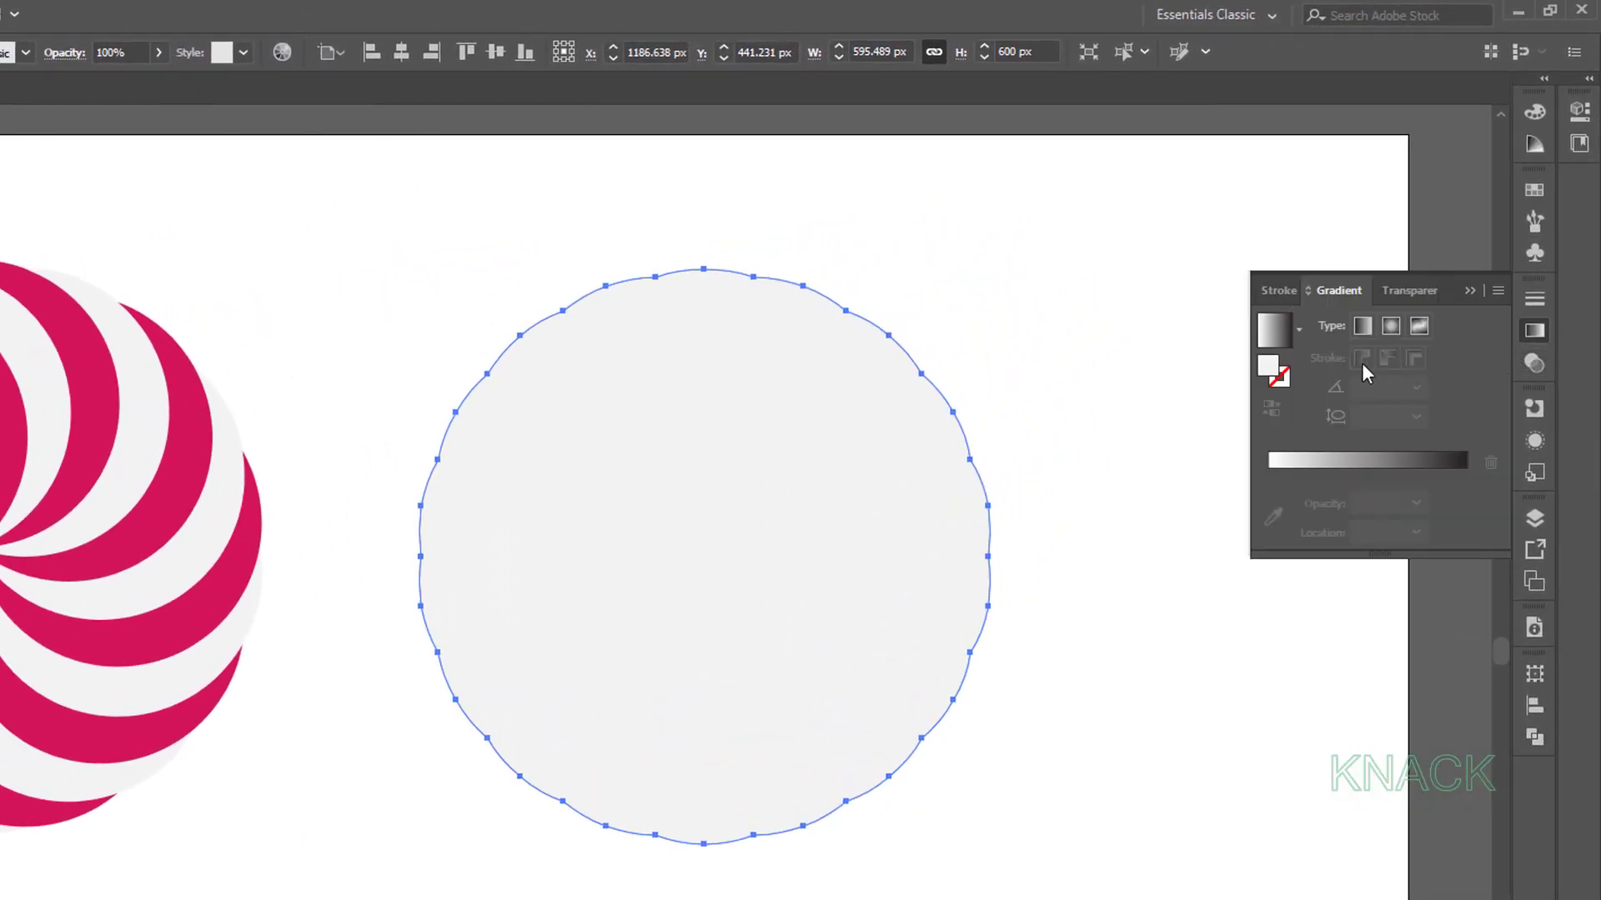
pyautogui.click(1282, 341)
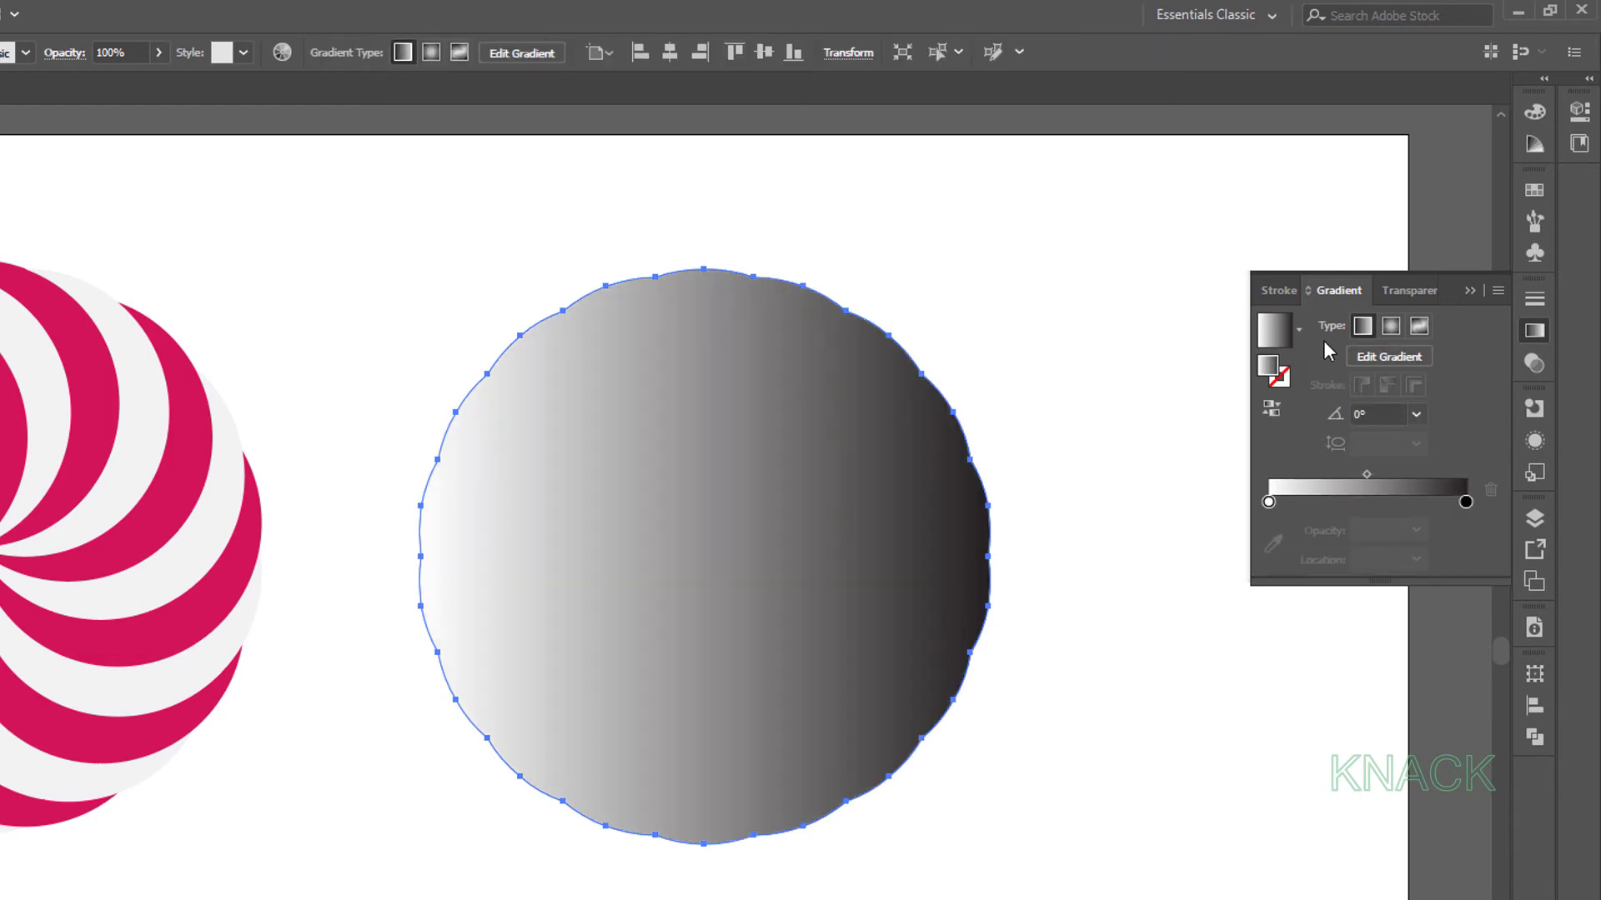
pyautogui.click(1391, 327)
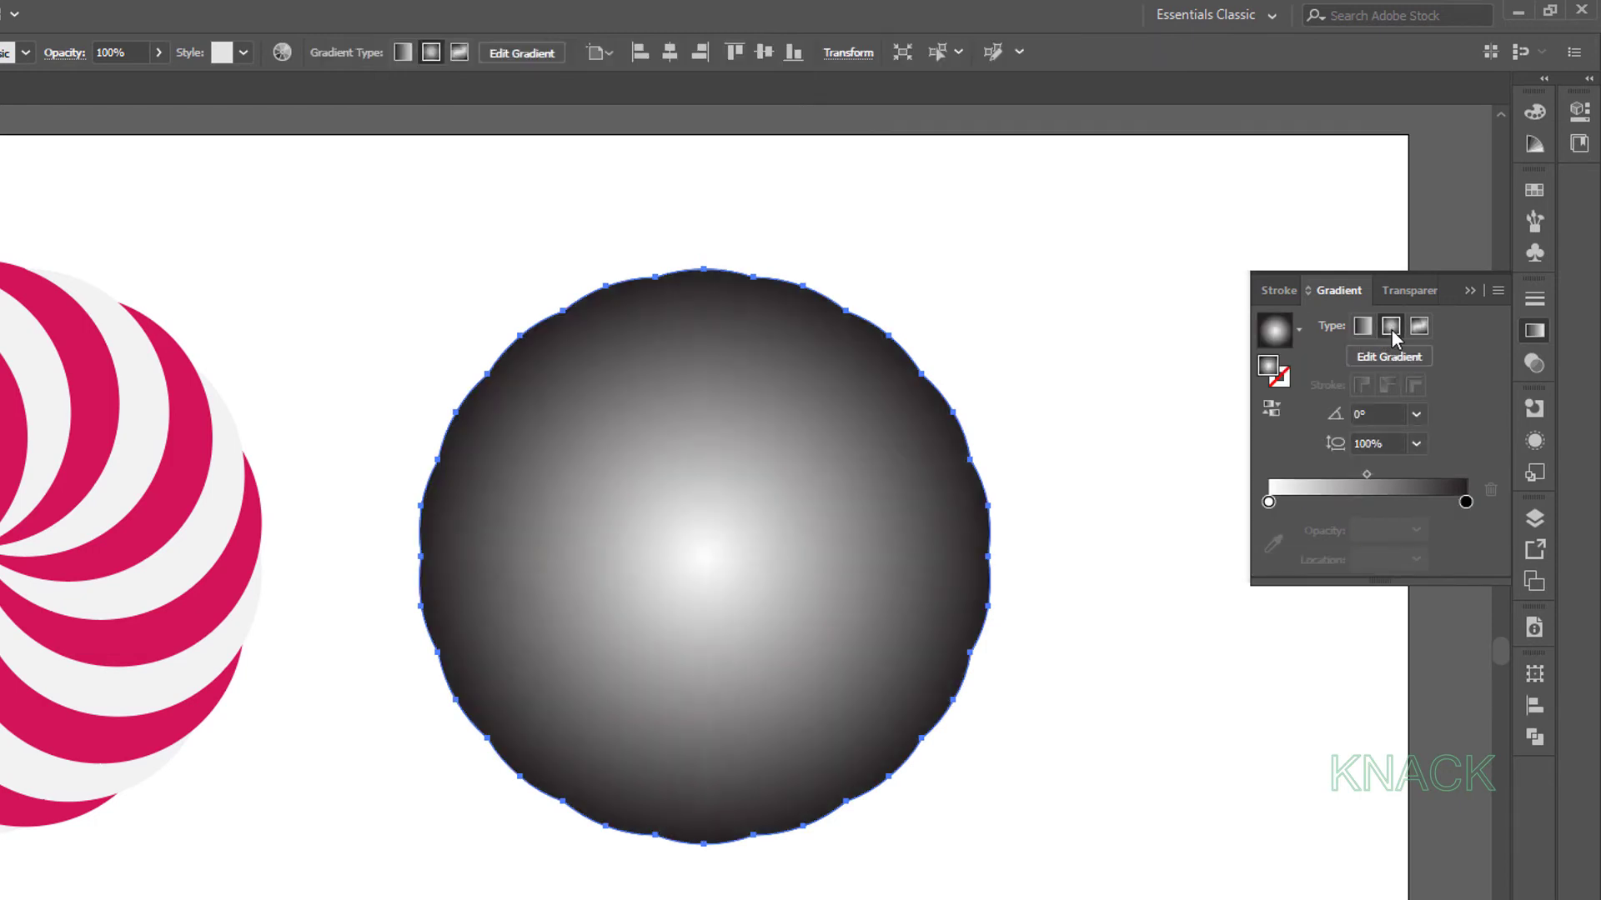
# Move the white stop to 50% and add a new stop at the gradient's 0% start
pyautogui.click(1270, 501)
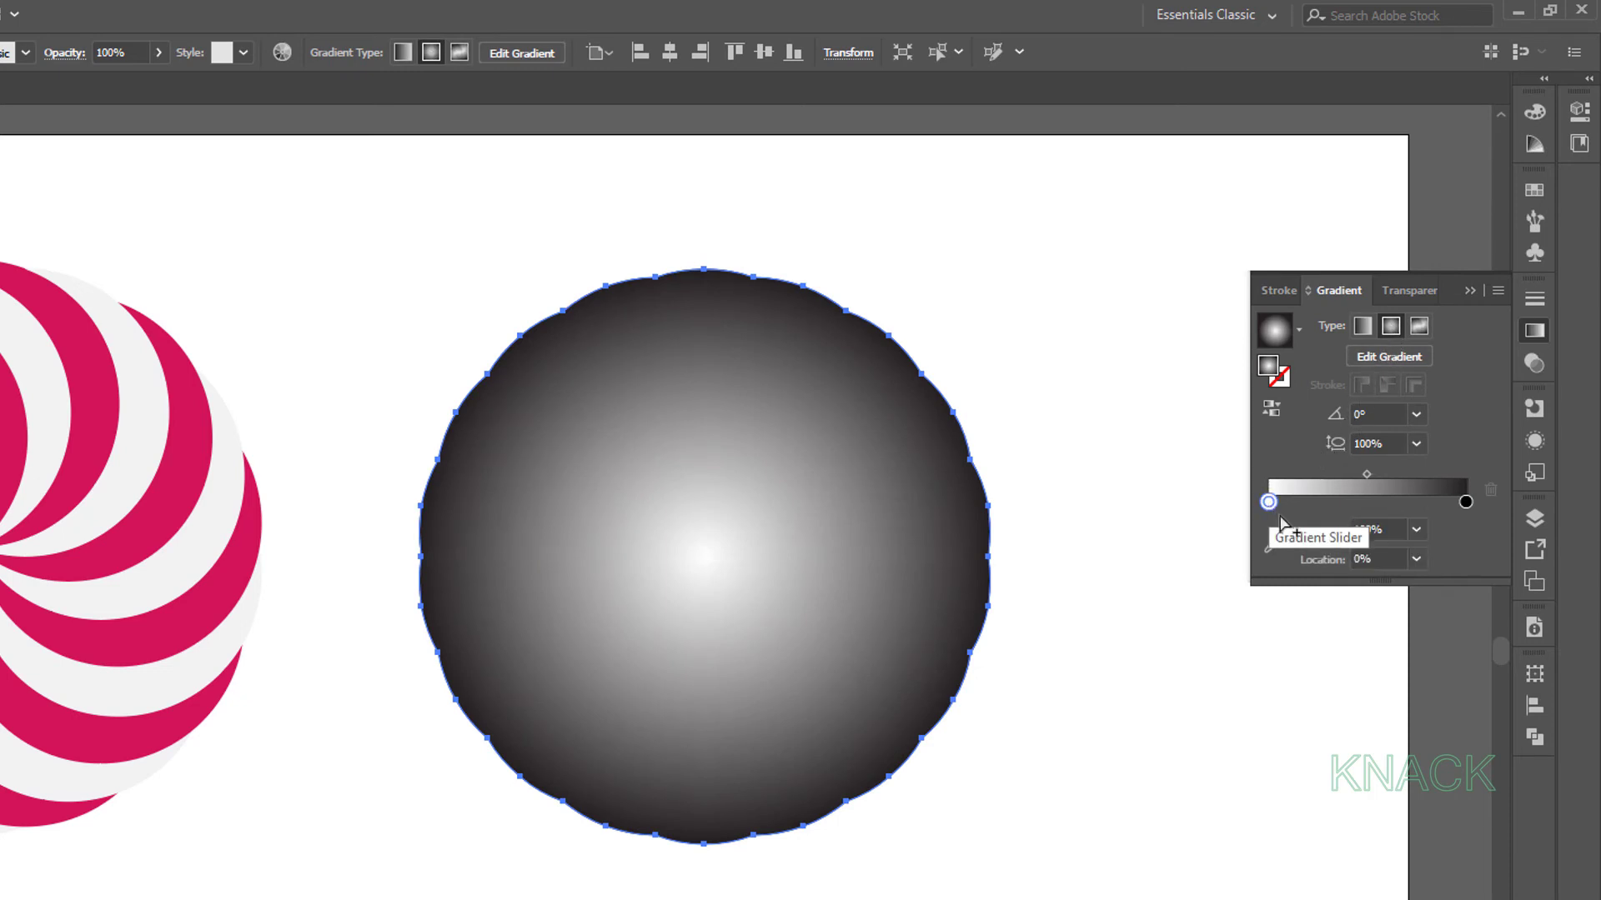
pyautogui.click(1377, 559)
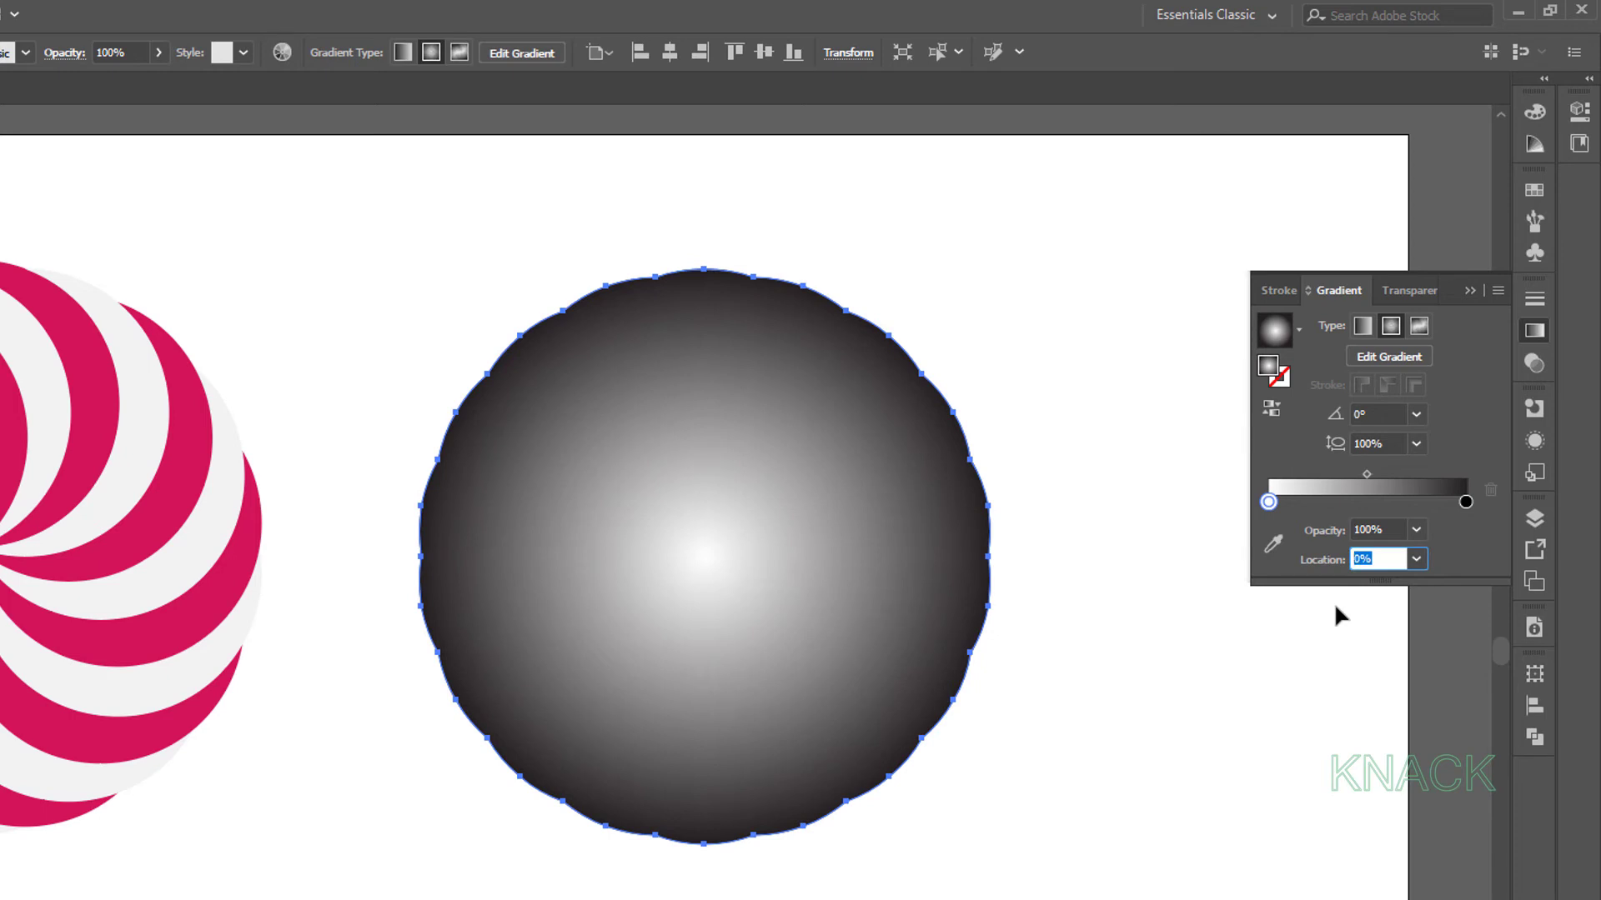
pyautogui.press('Return')
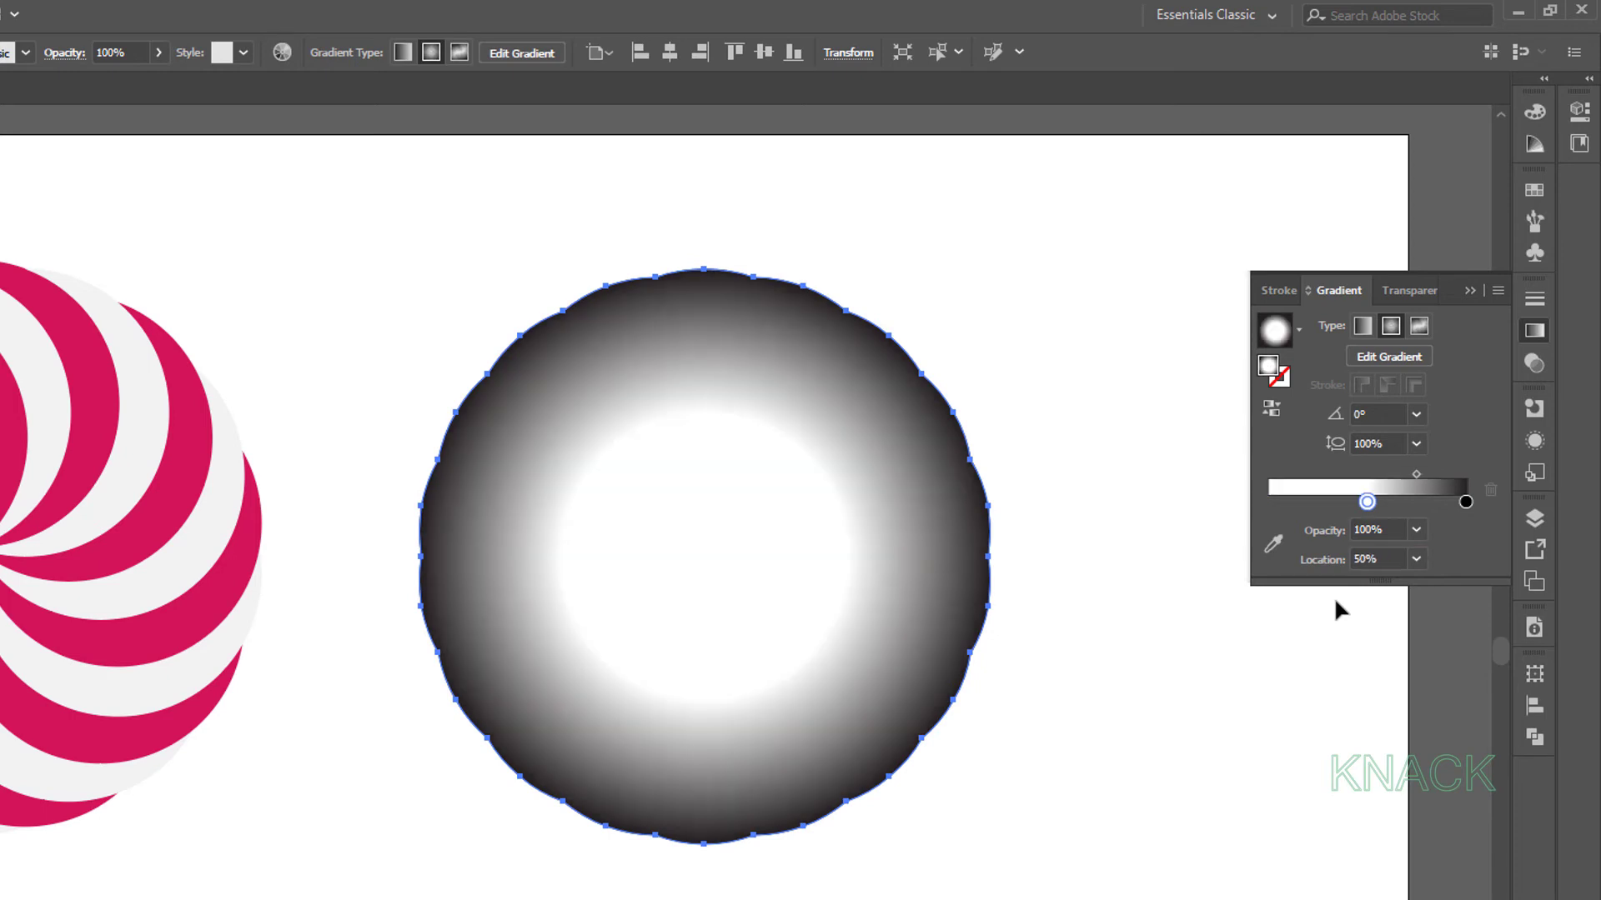
pyautogui.click(1291, 503)
pyautogui.moveTo(1291, 505); pyautogui.dragTo(1257, 509)
# Make the first stop black and set both end stops to 10% opacity
pyautogui.doubleClick(1268, 503)
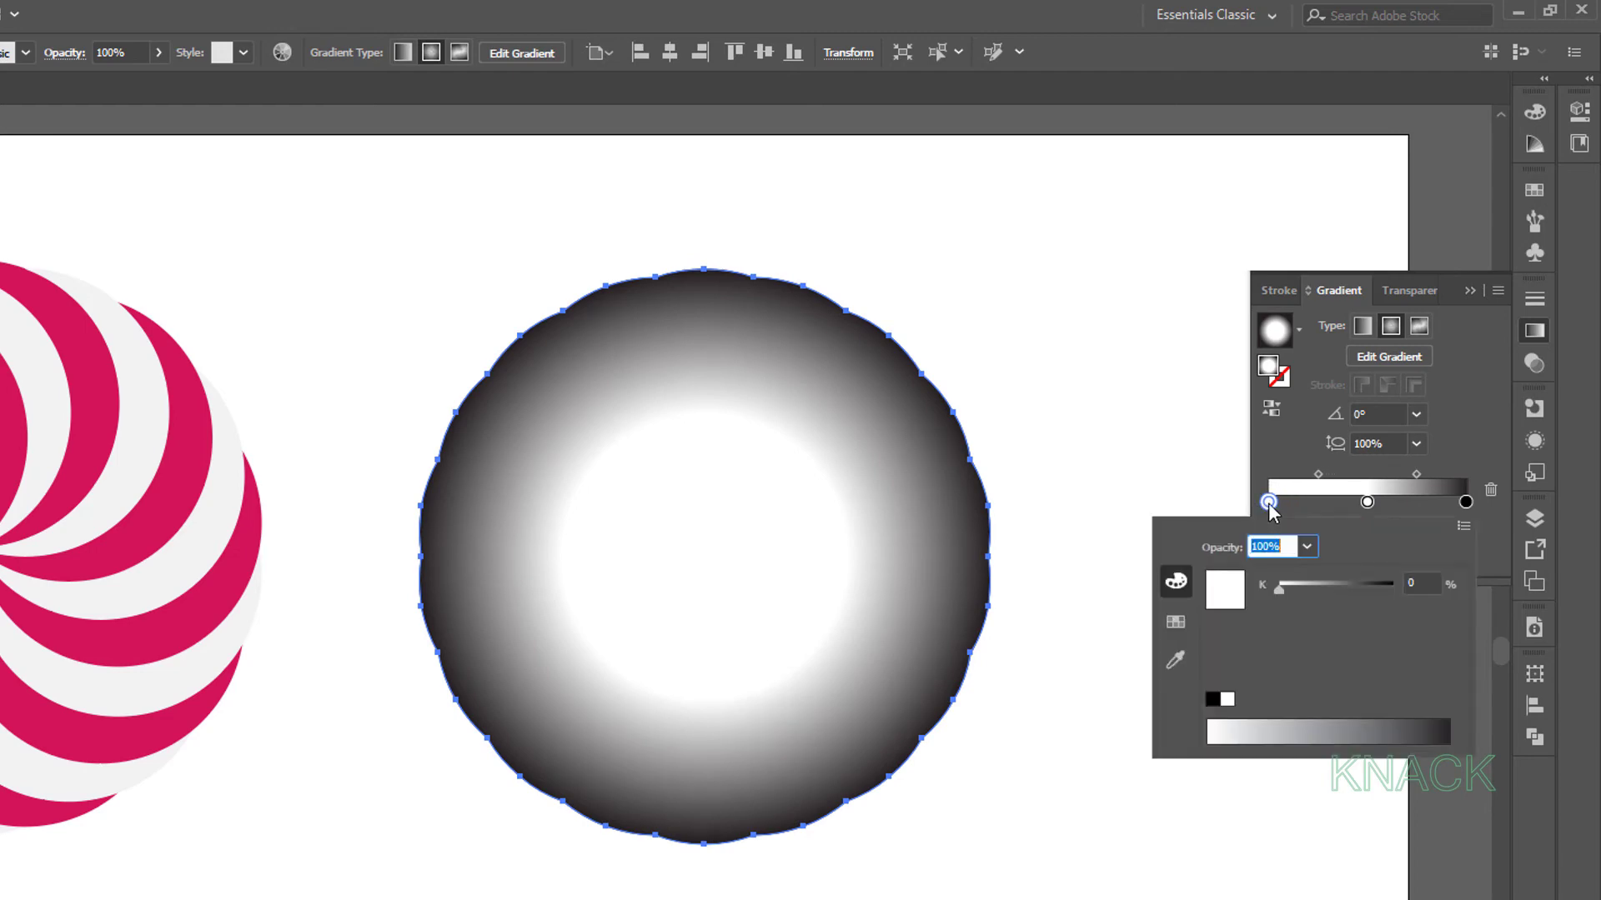
pyautogui.click(1213, 700)
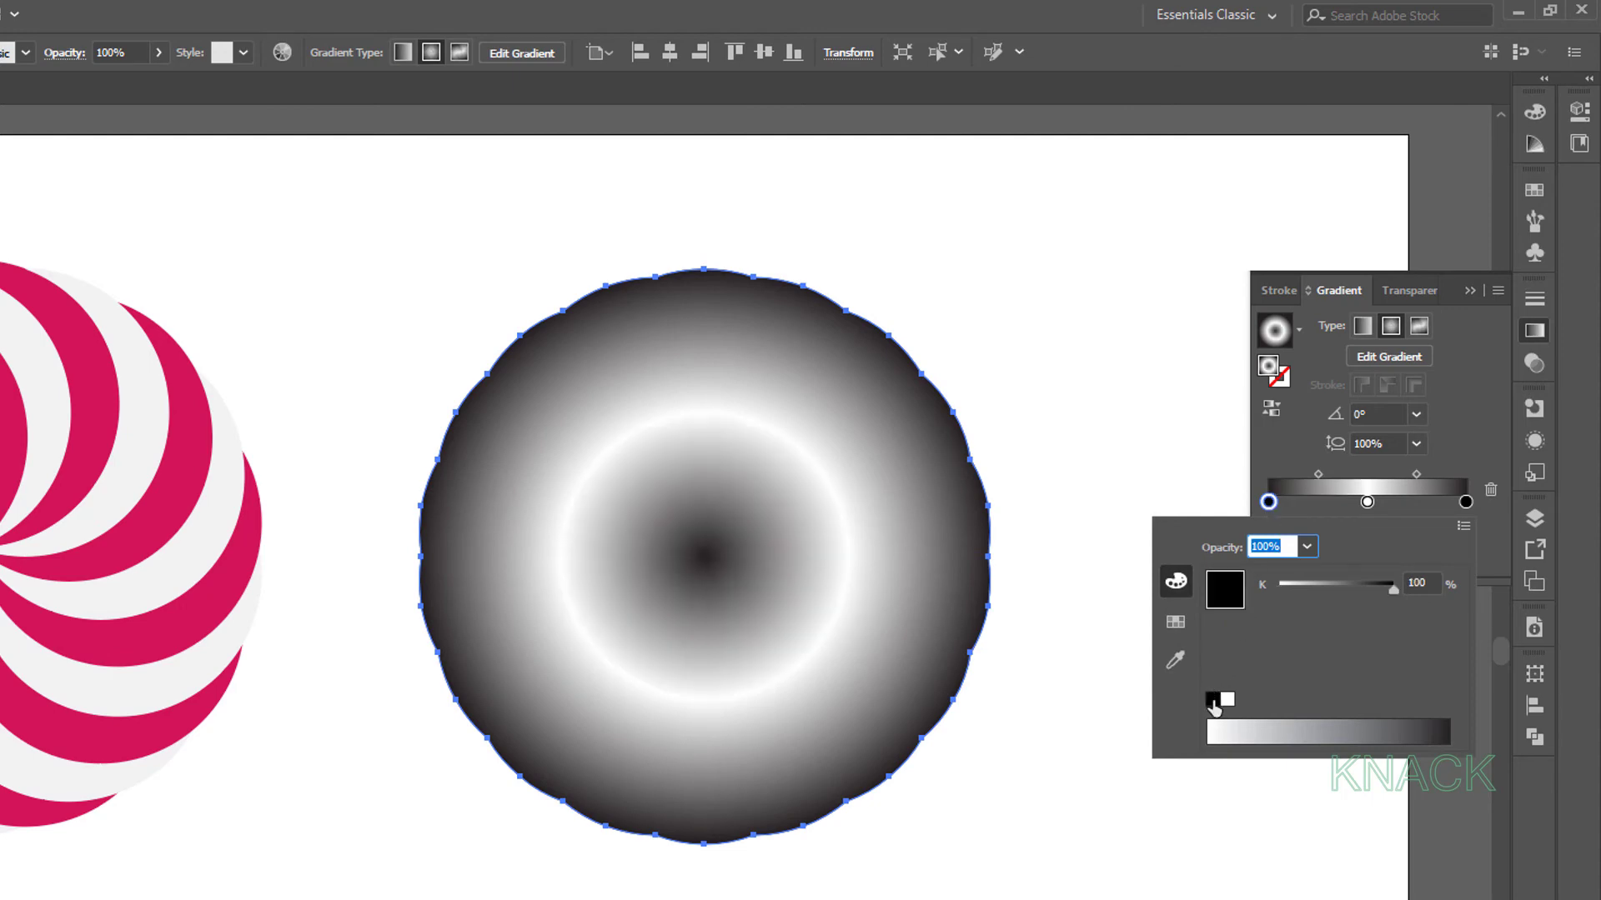
pyautogui.press('Return')
pyautogui.click(1376, 531)
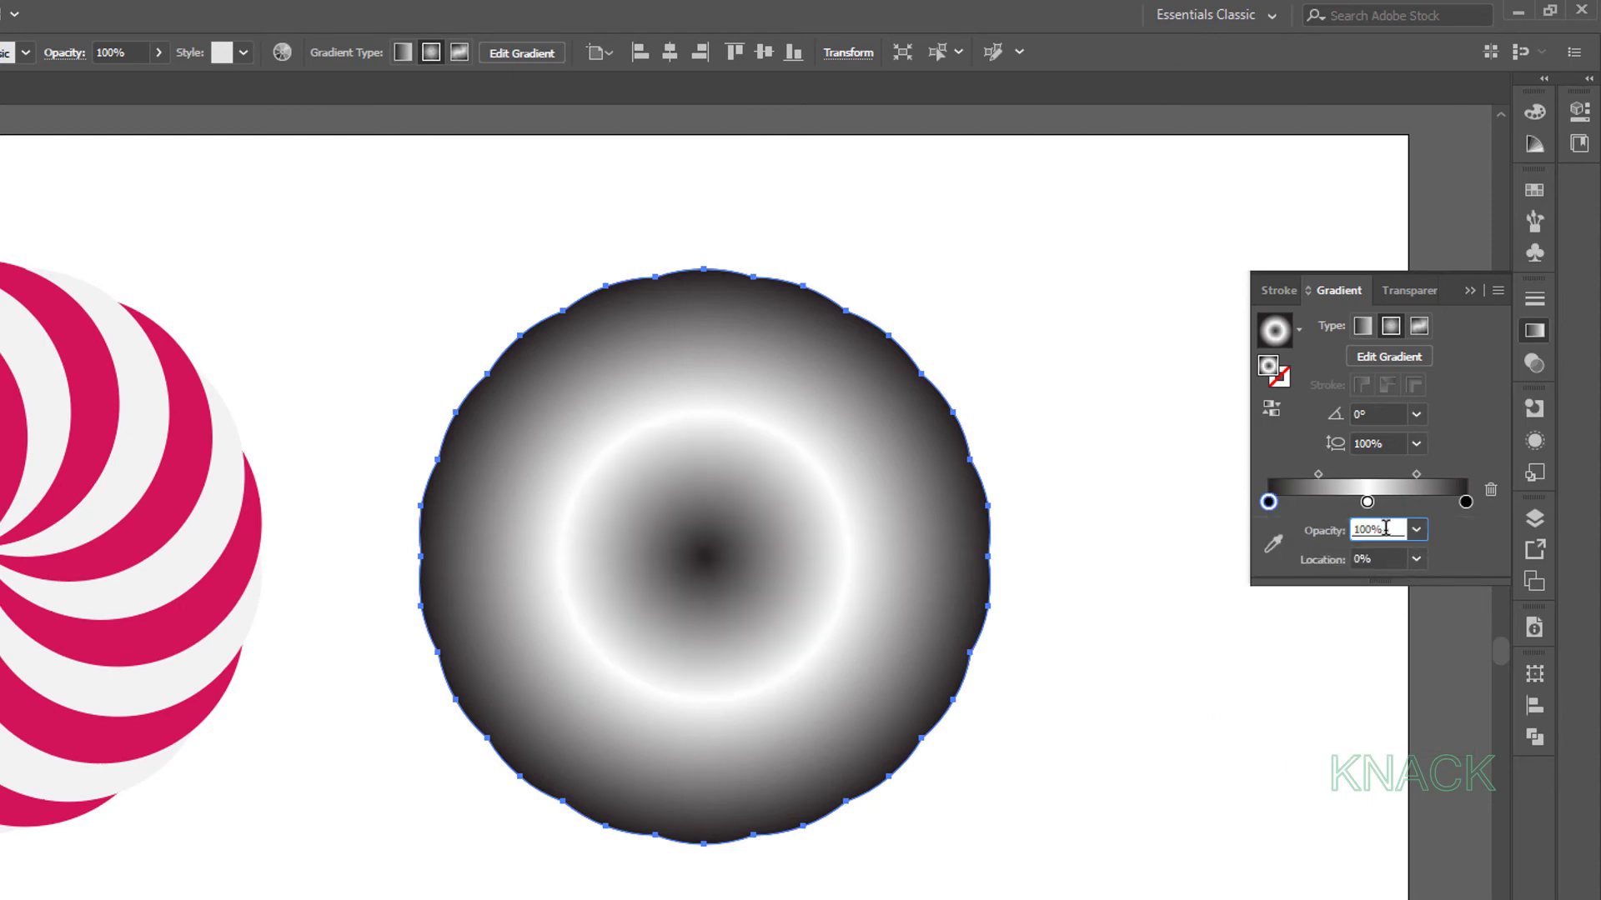
pyautogui.write('10')
pyautogui.press('Return')
pyautogui.click(1466, 504)
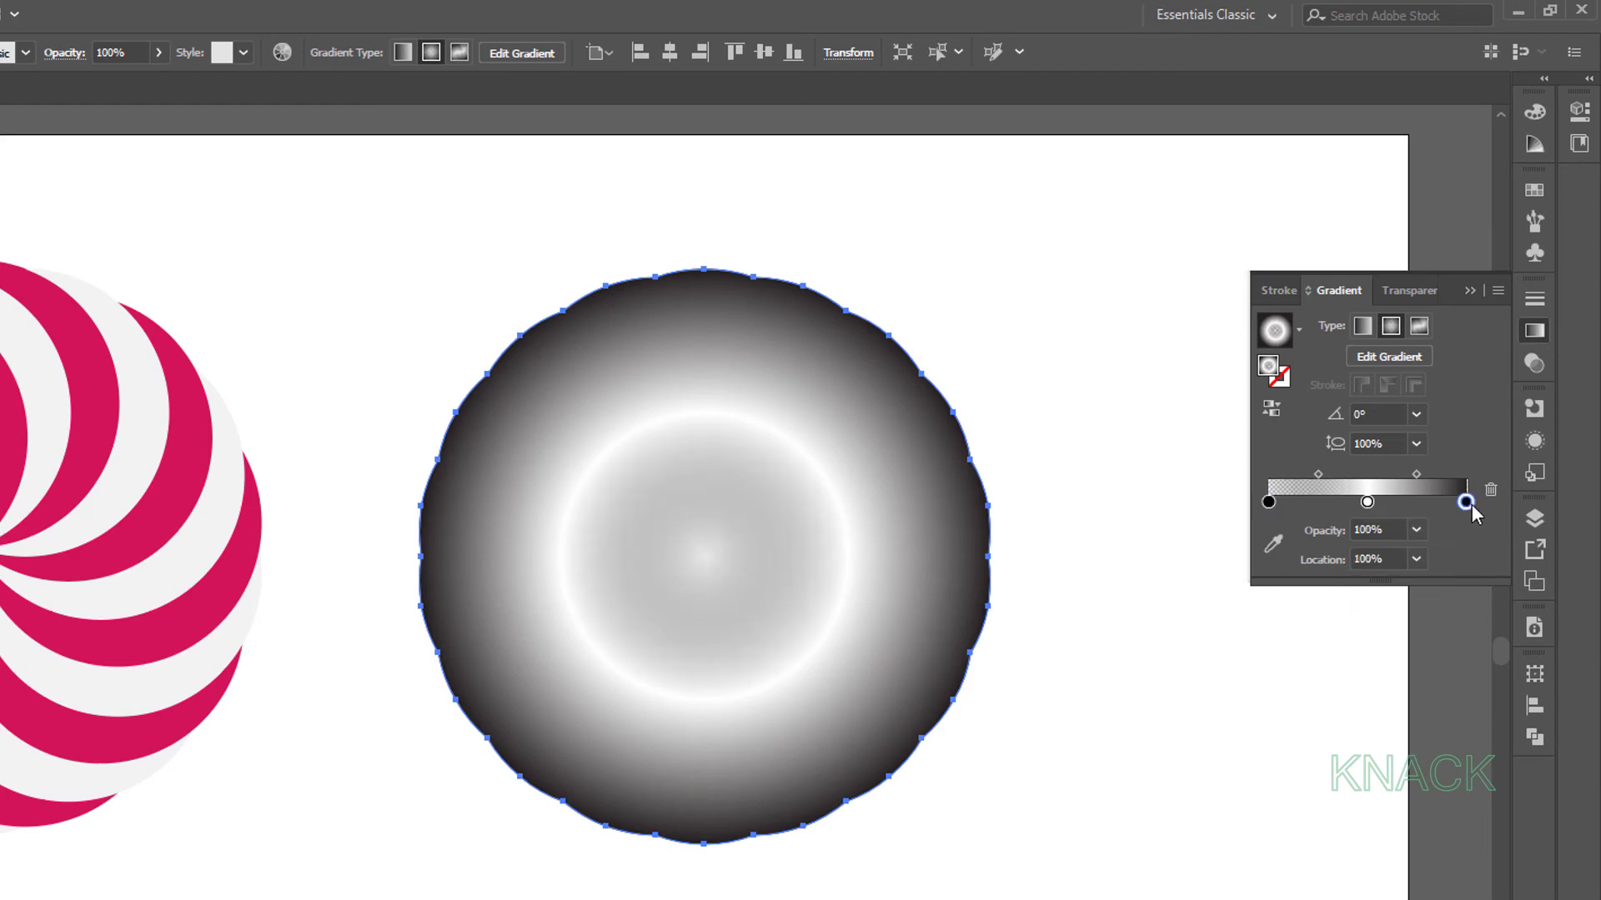
pyautogui.click(1377, 531)
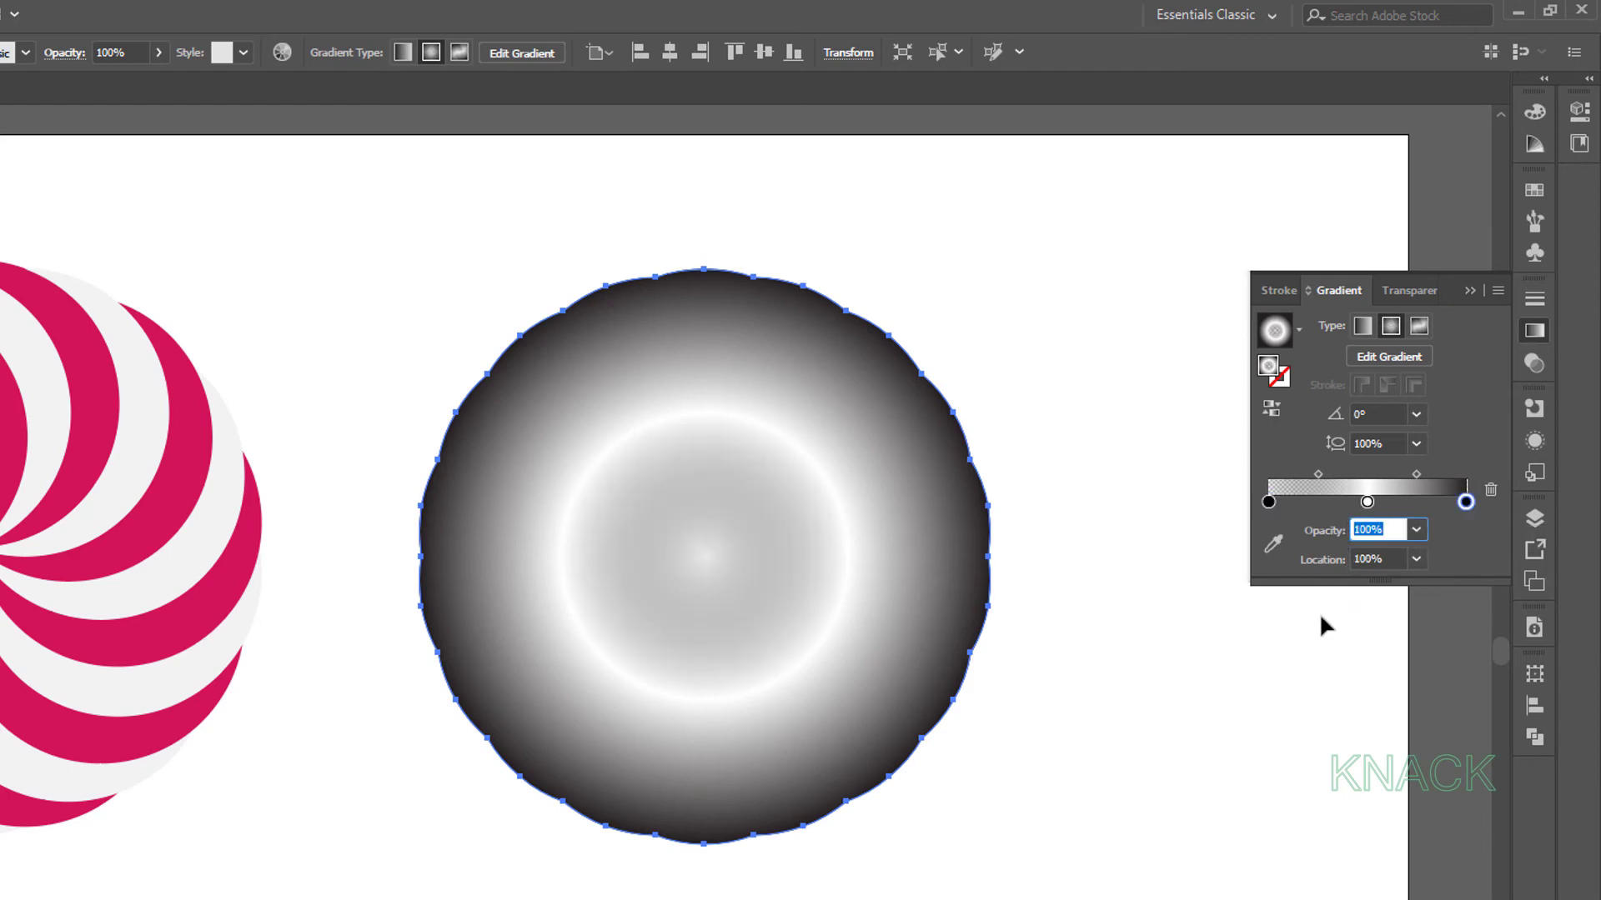
pyautogui.write('10')
pyautogui.press('Return')
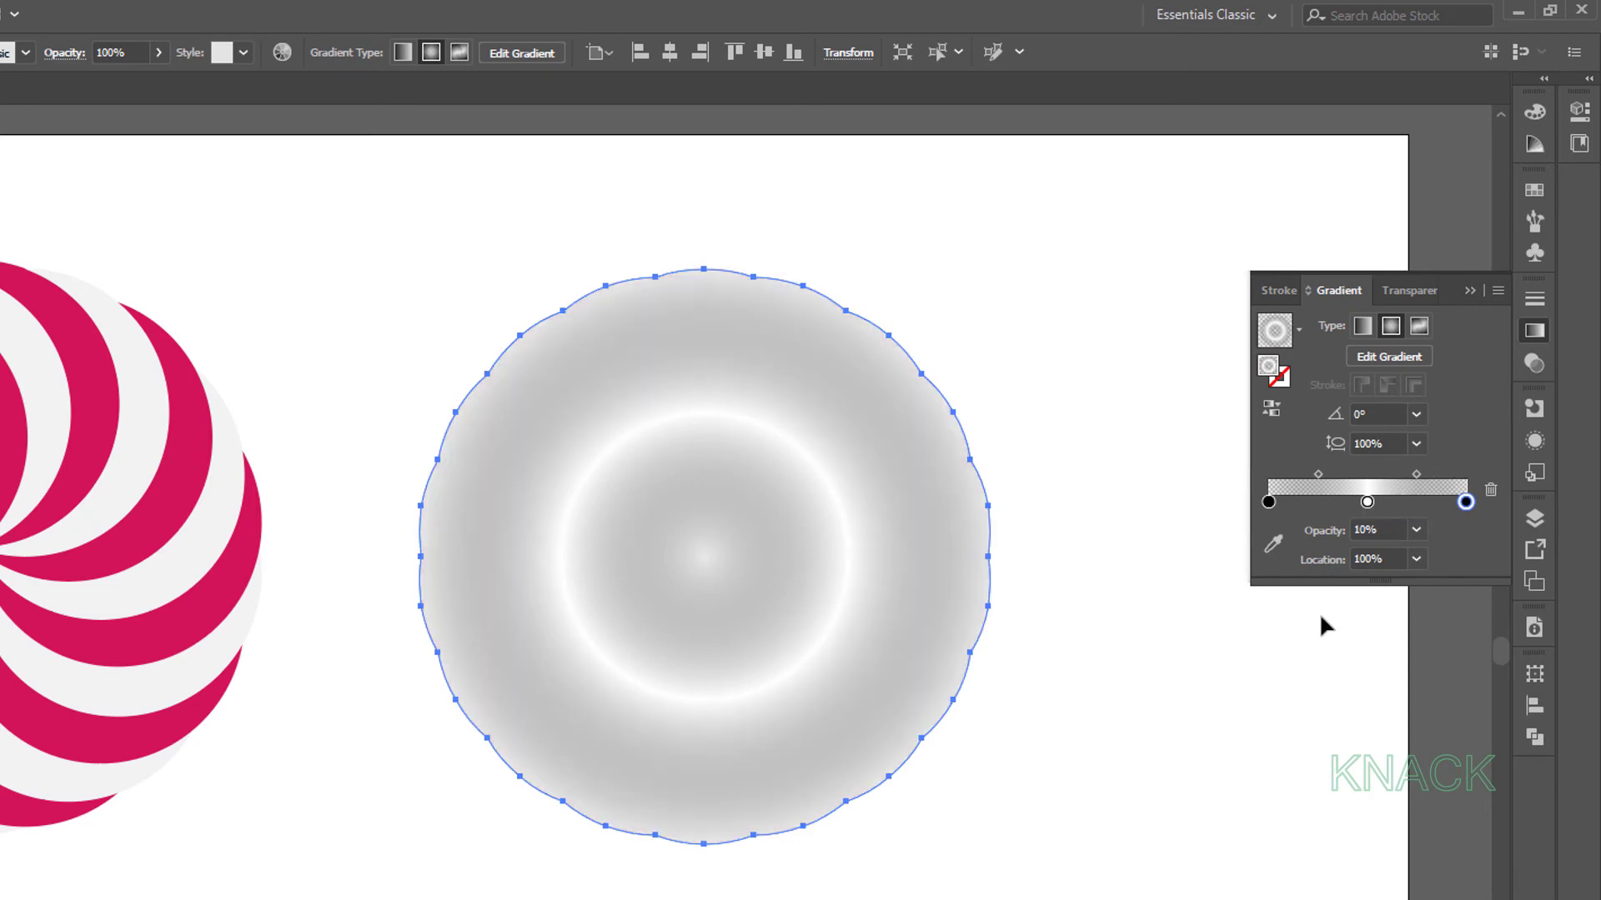
# Set the white middle stop's opacity to 45%
pyautogui.click(1367, 501)
pyautogui.click(1347, 531)
pyautogui.write('45')
pyautogui.press('Return')
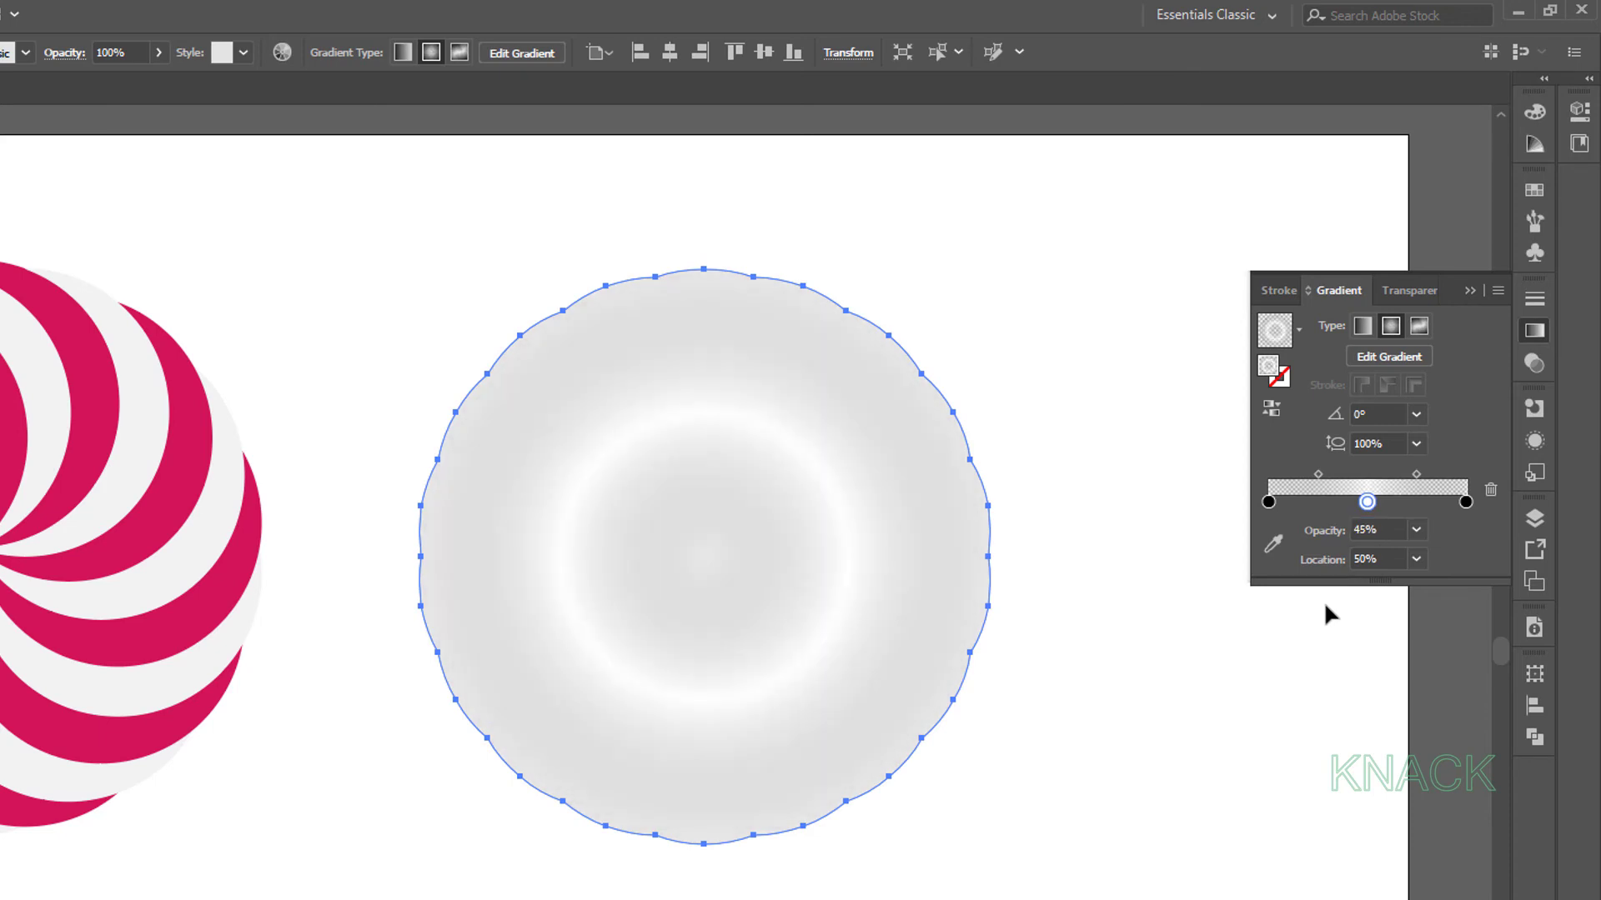
pyautogui.click(1532, 332)
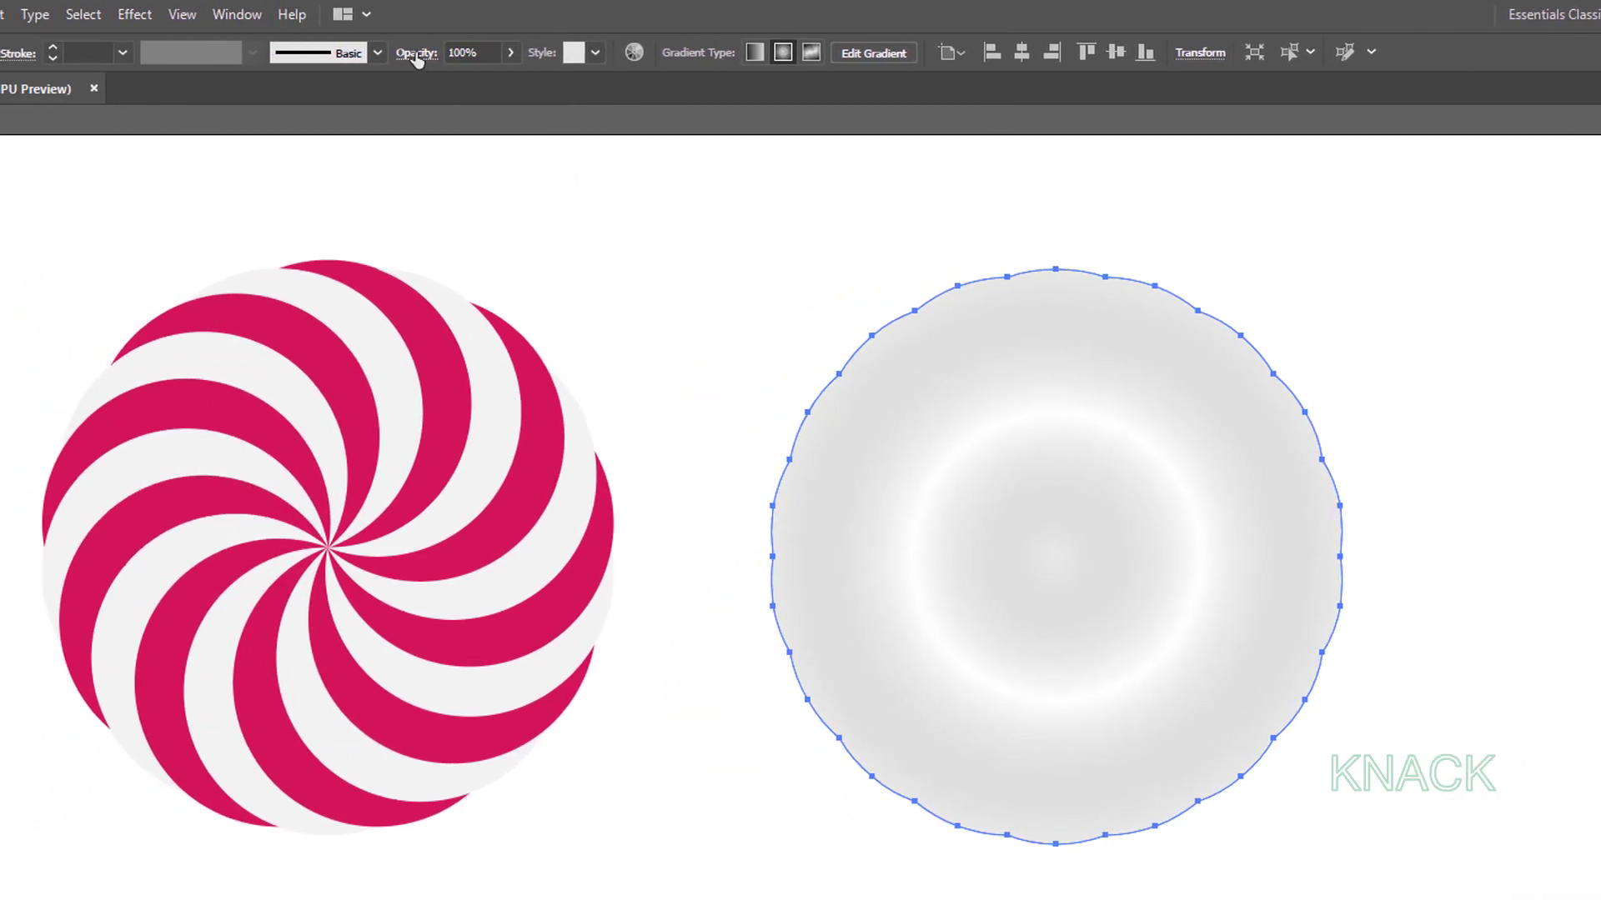
# Set the highlight circle's blending mode to Hard Light, then select the swirl candy
pyautogui.click(416, 53)
pyautogui.click(270, 94)
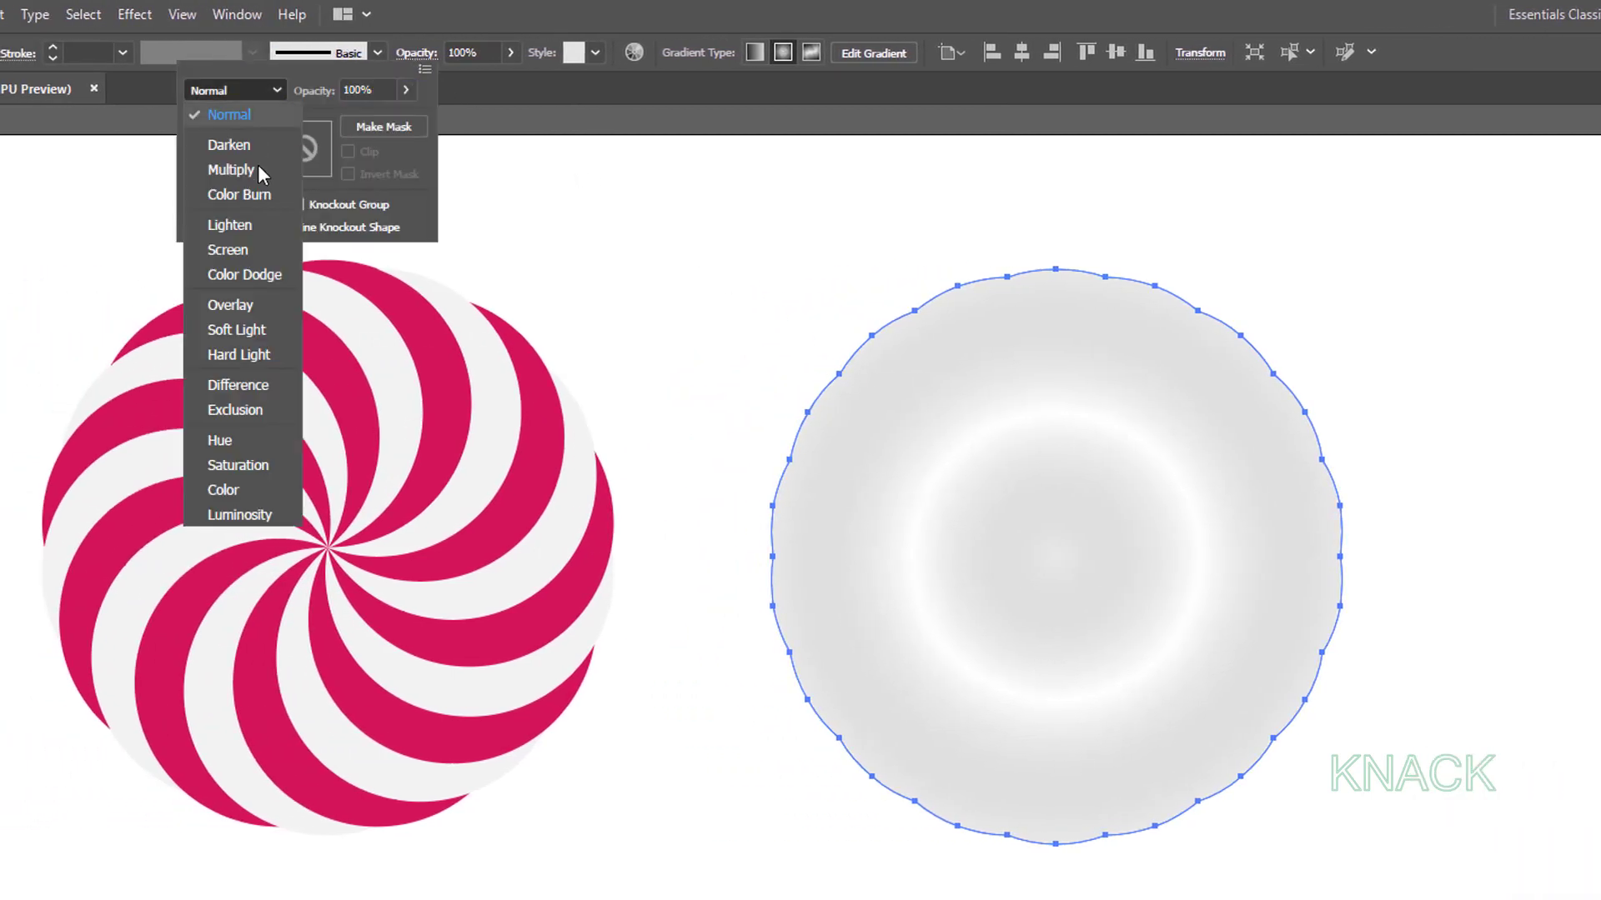
pyautogui.click(277, 357)
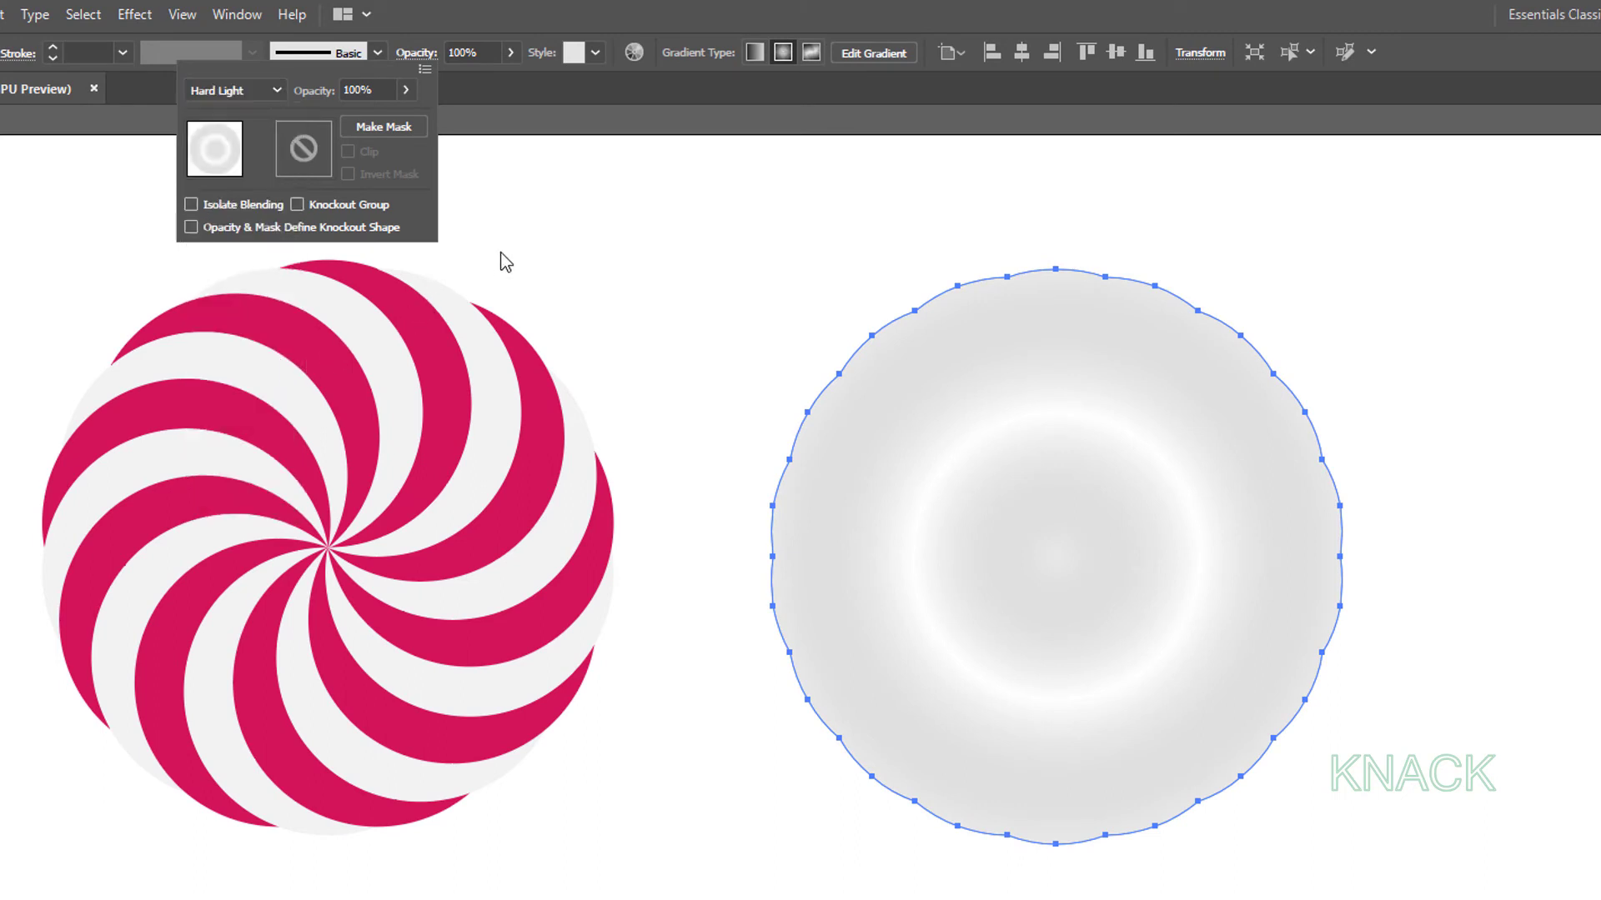
pyautogui.moveTo(527, 259); pyautogui.dragTo(370, 392)
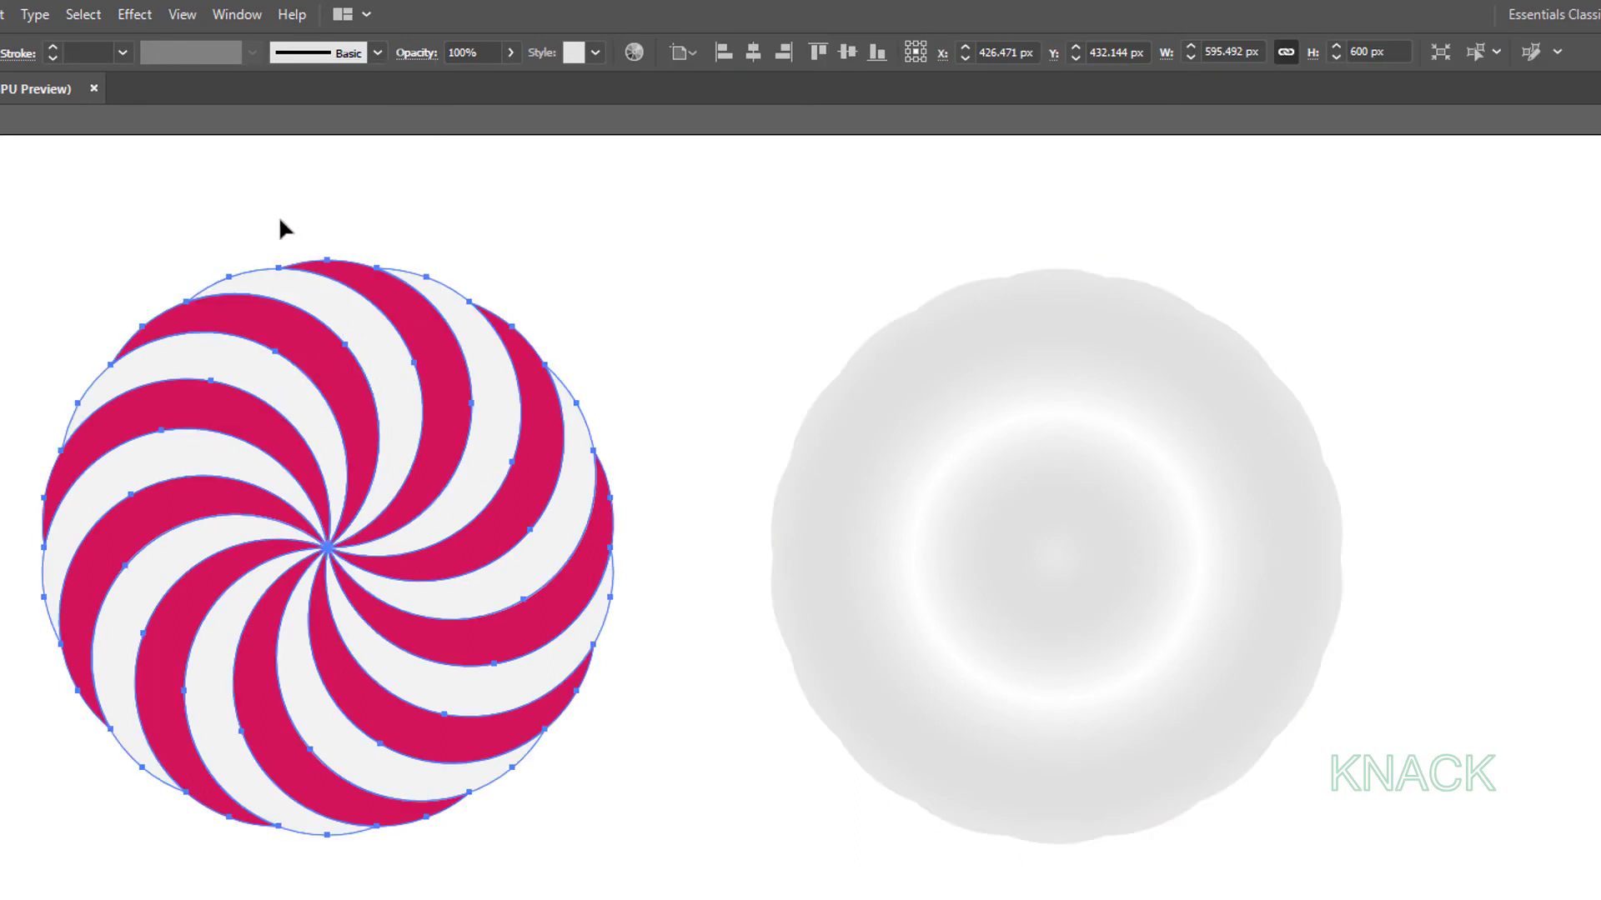
# Apply Effect > Stylize > Outer Glow to the swirl: Screen, 75% opacity, 5 px blur
pyautogui.click(135, 14)
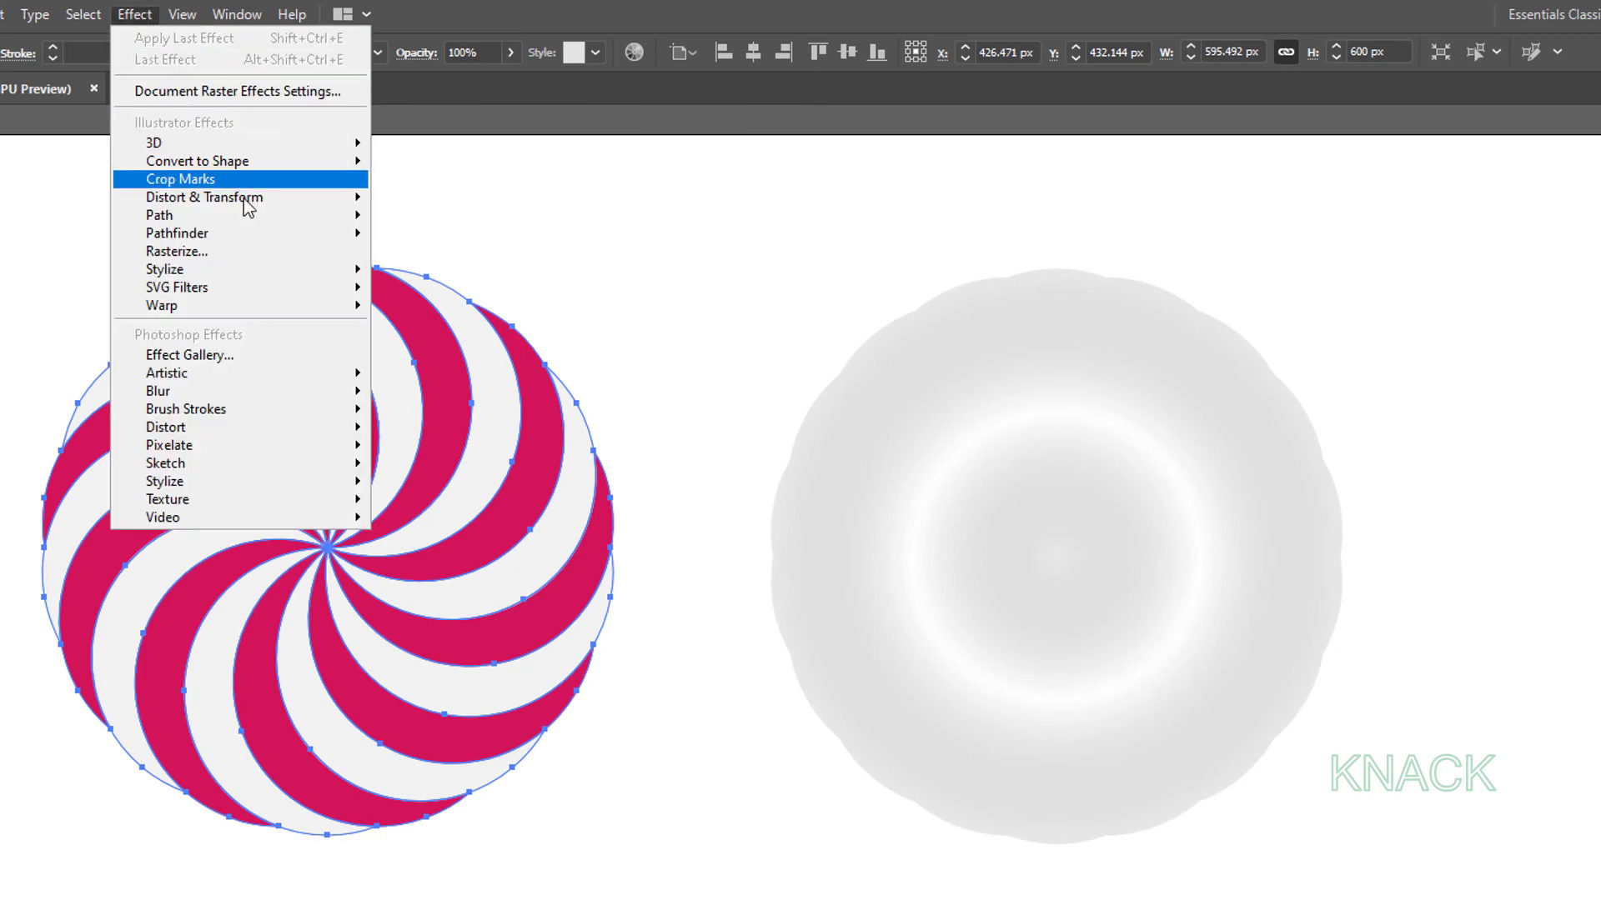
pyautogui.moveTo(296, 275)
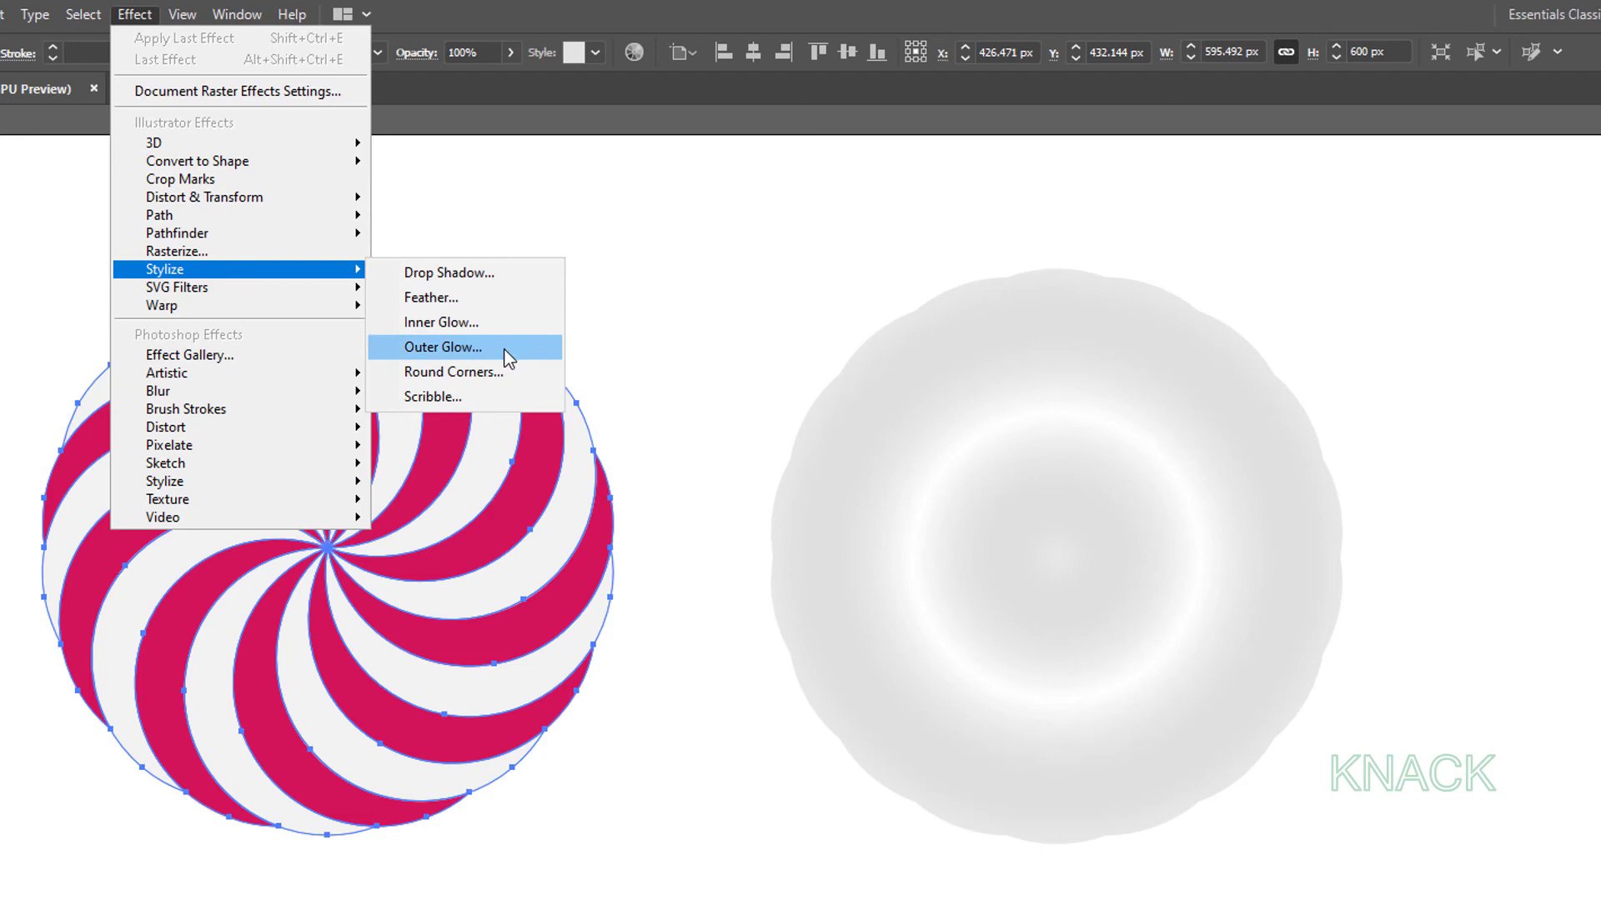
pyautogui.click(506, 354)
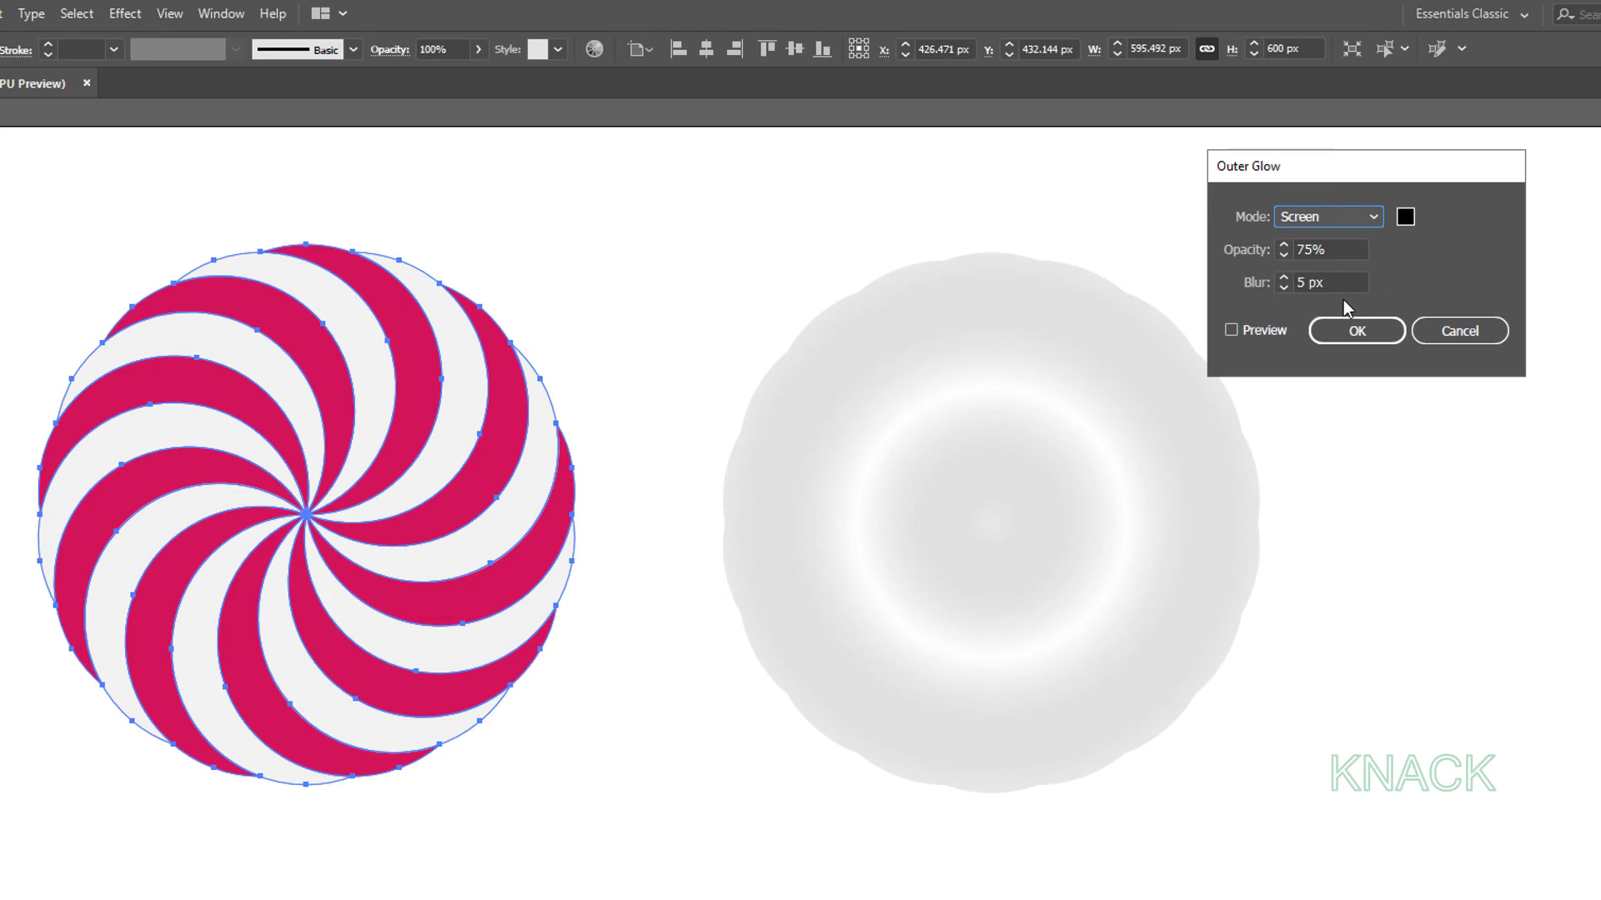
pyautogui.click(1352, 333)
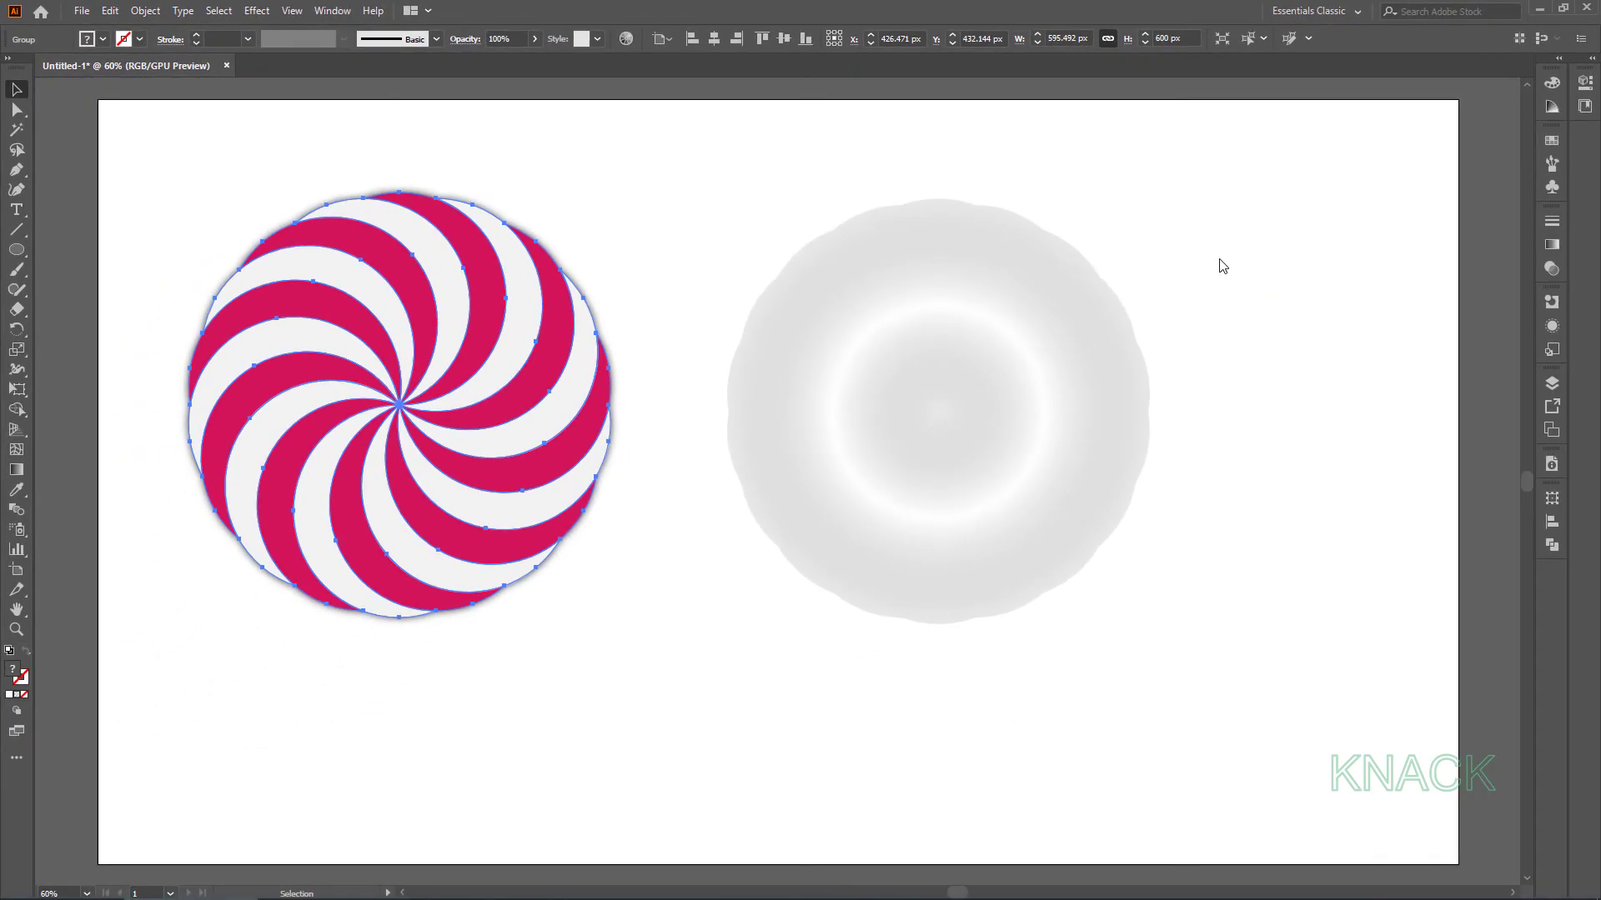
# Select the swirl and highlight circle and set Align To Artboard
pyautogui.moveTo(403, 136); pyautogui.dragTo(976, 386)
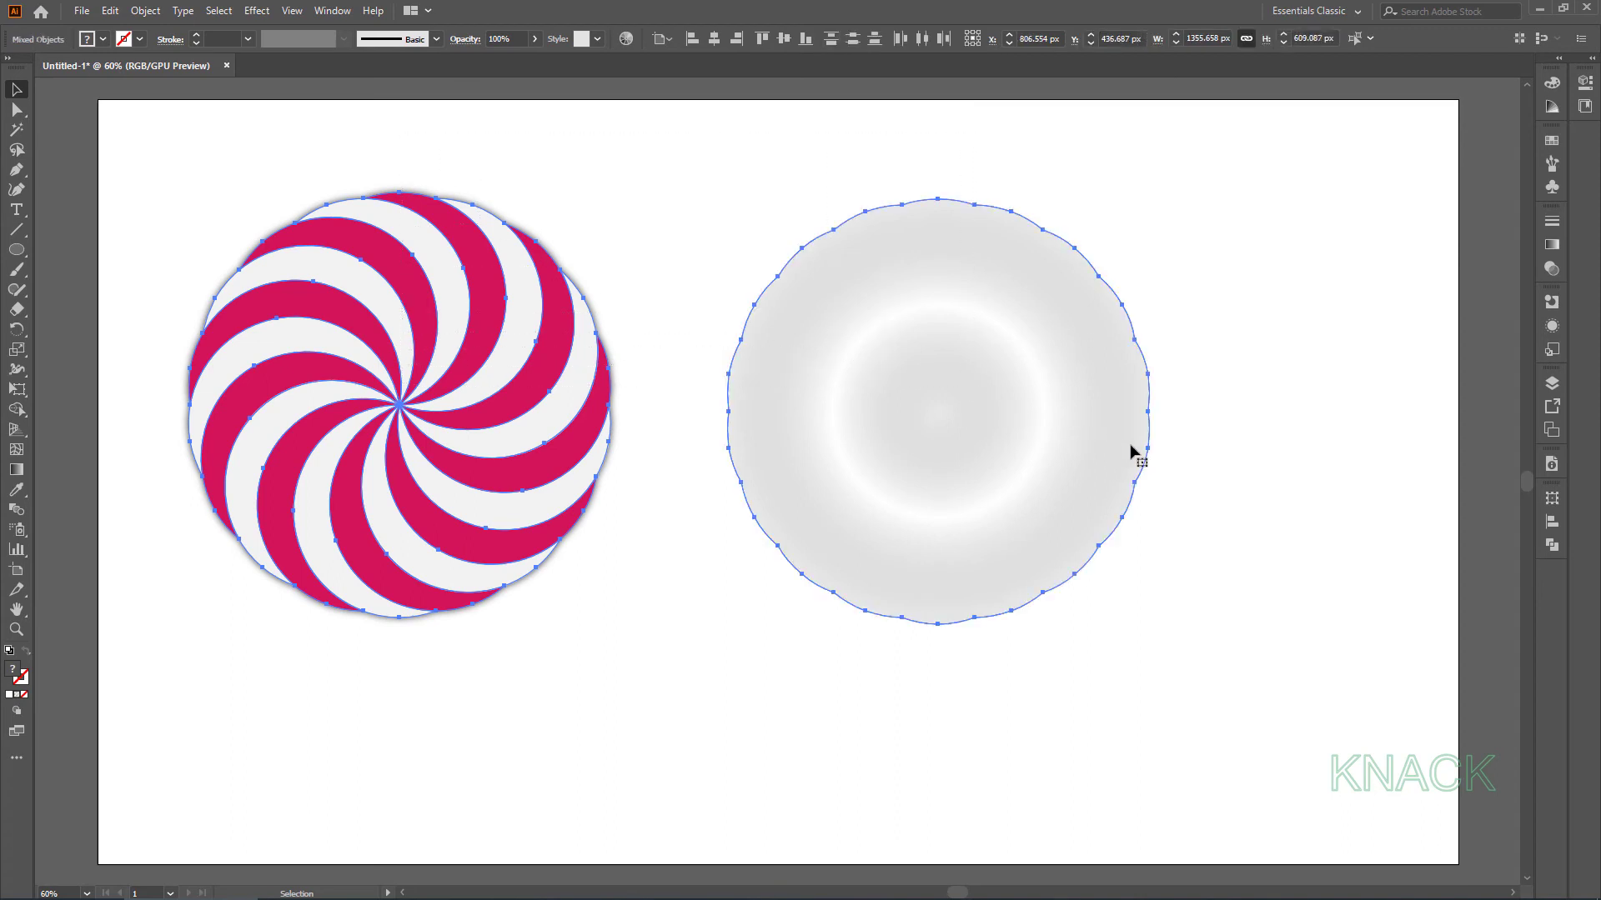
pyautogui.click(1550, 522)
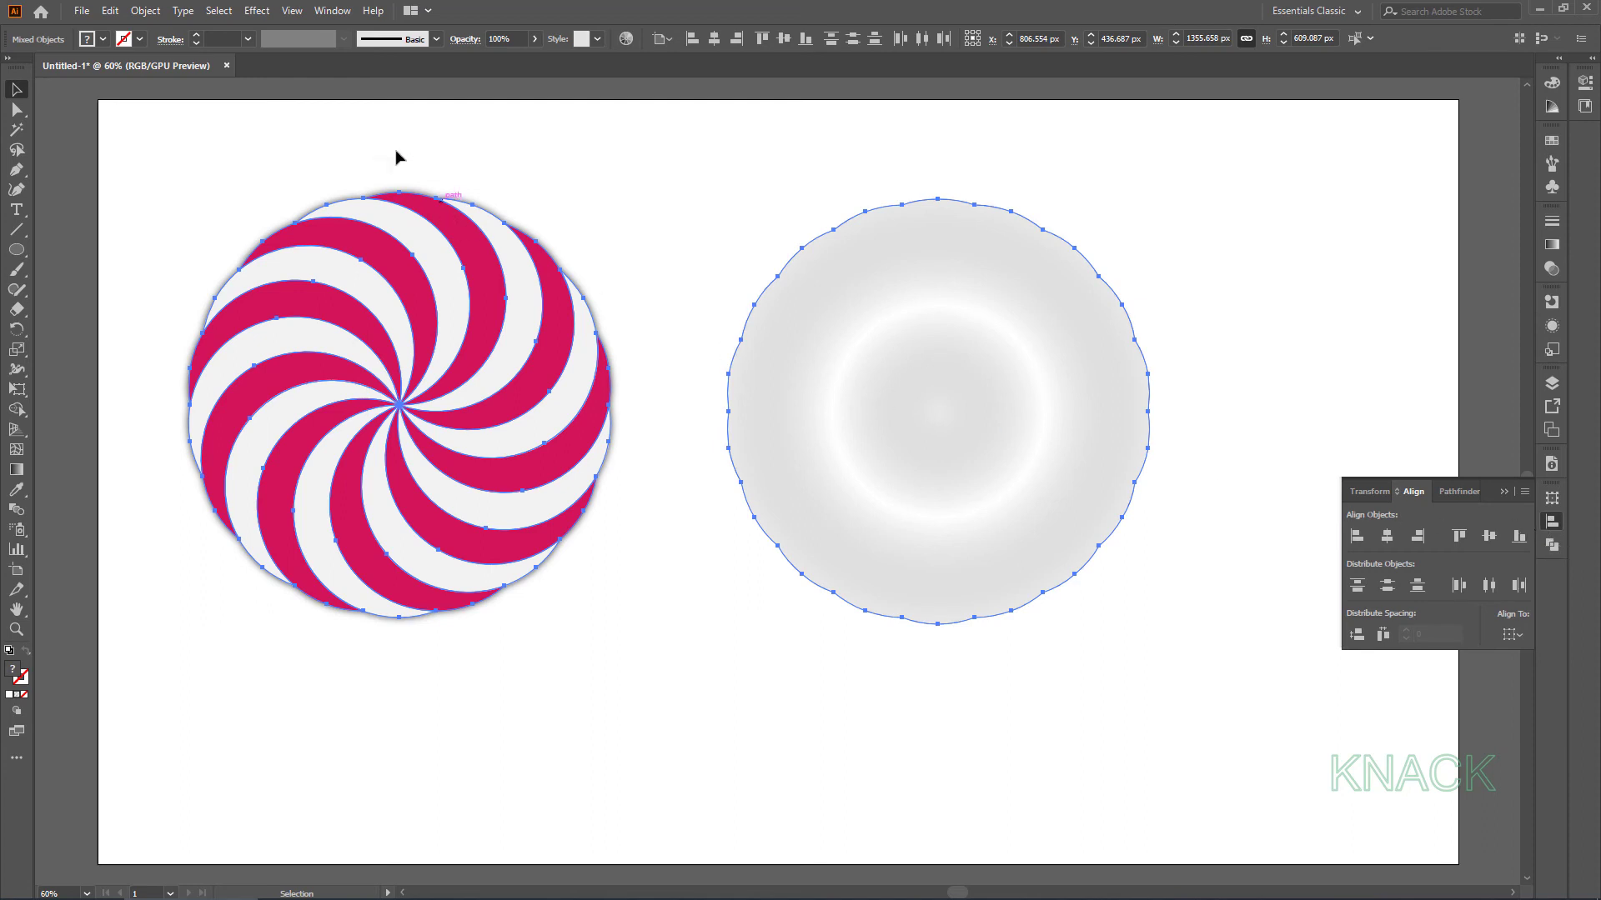
pyautogui.click(332, 18)
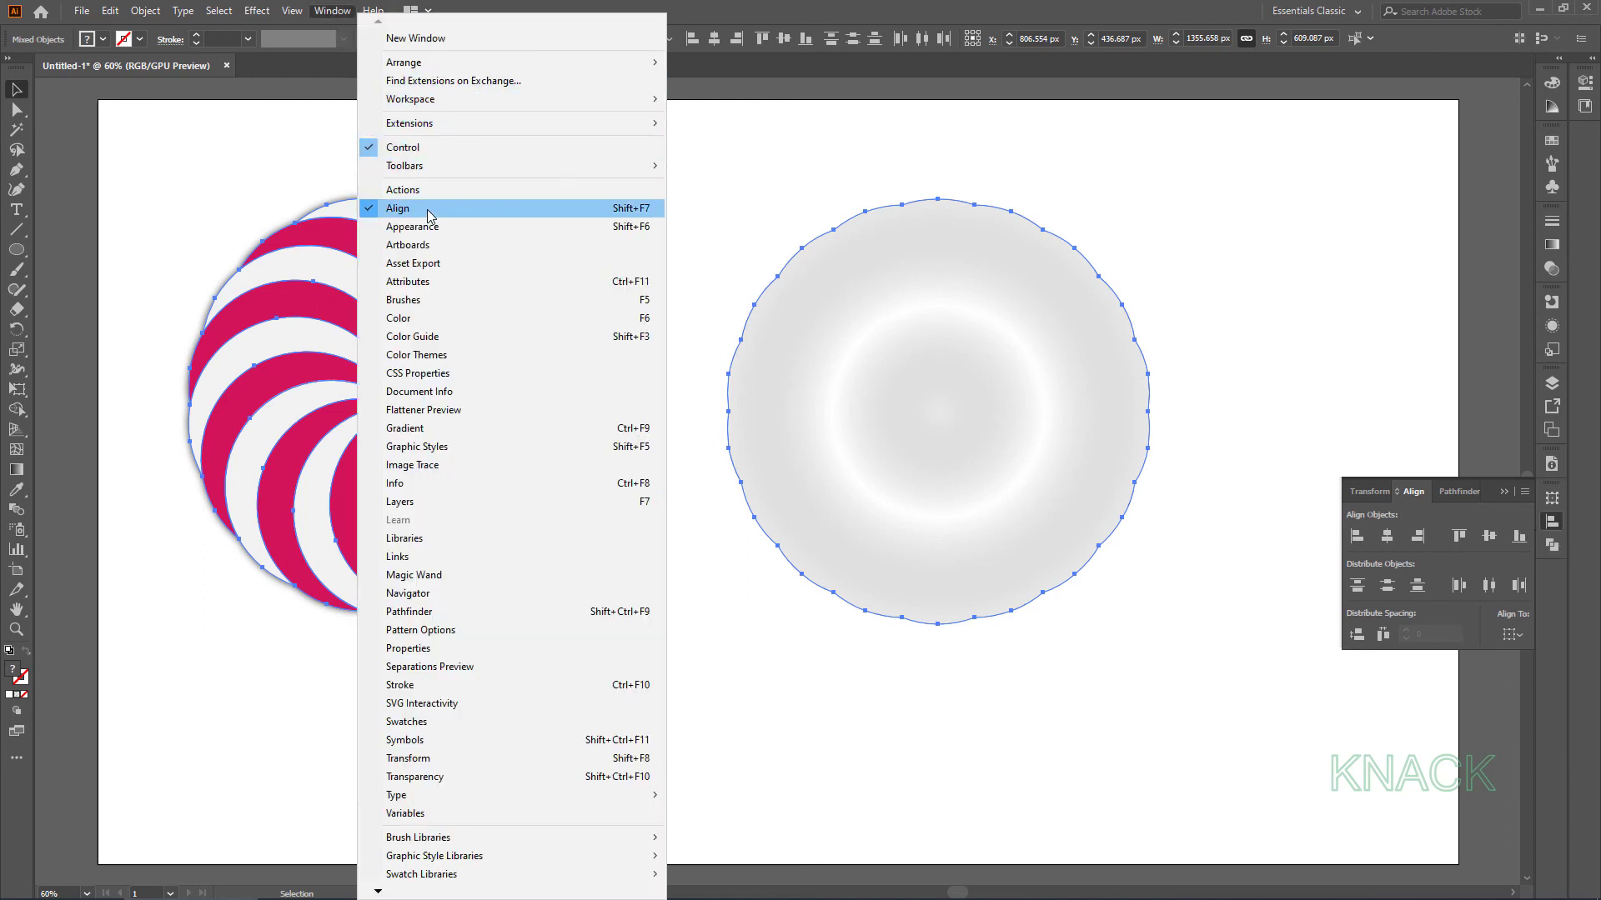
pyautogui.click(512, 212)
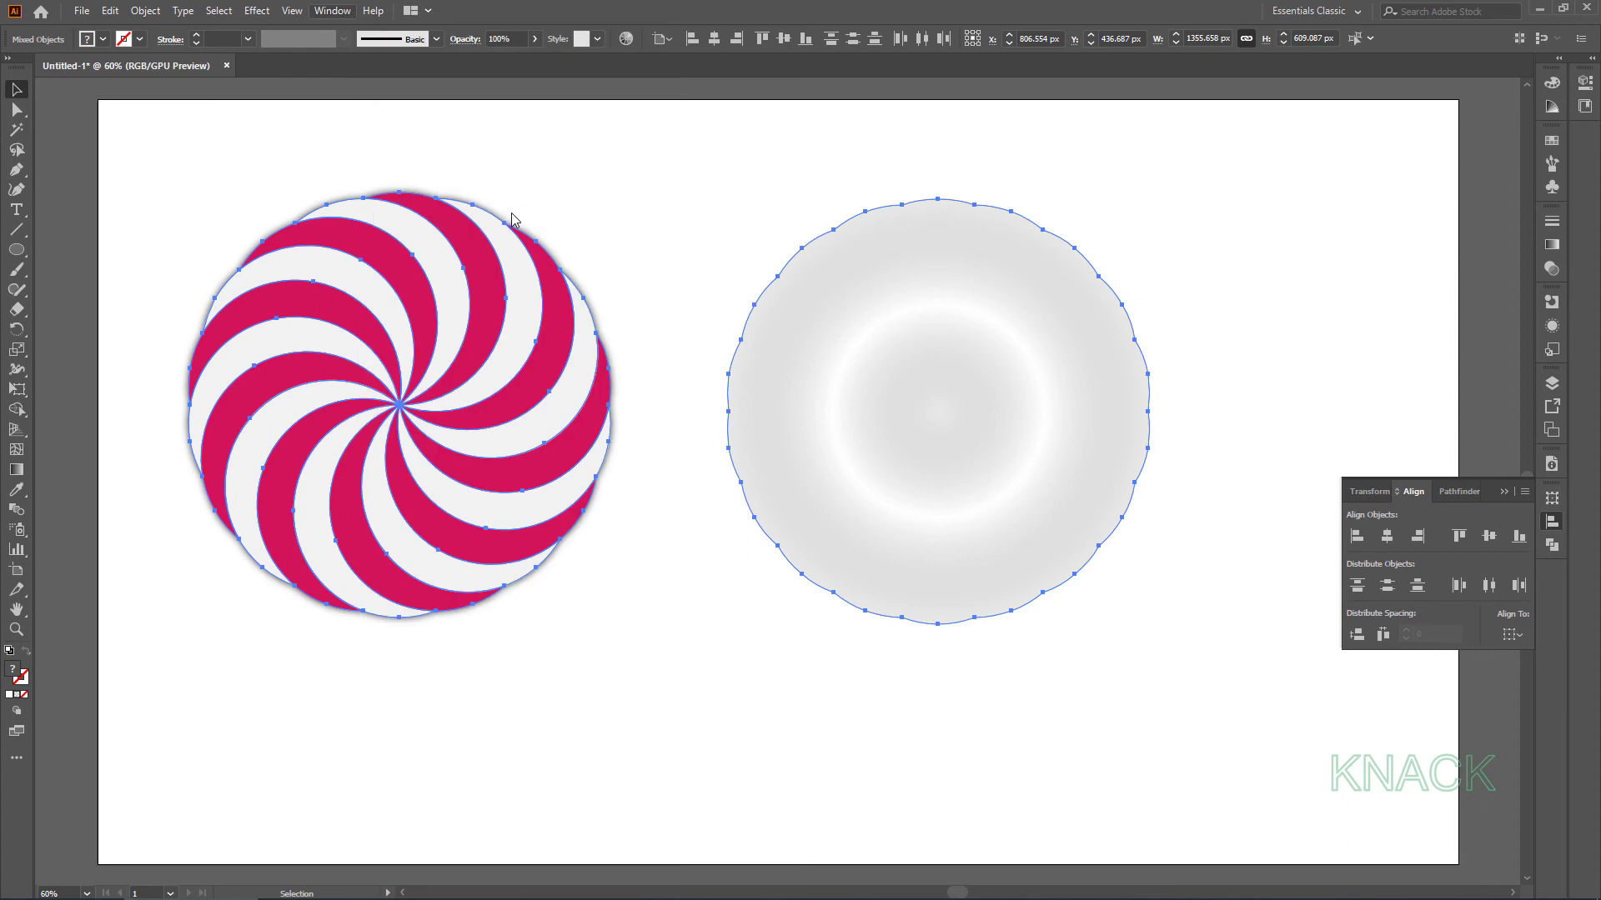
pyautogui.click(1513, 634)
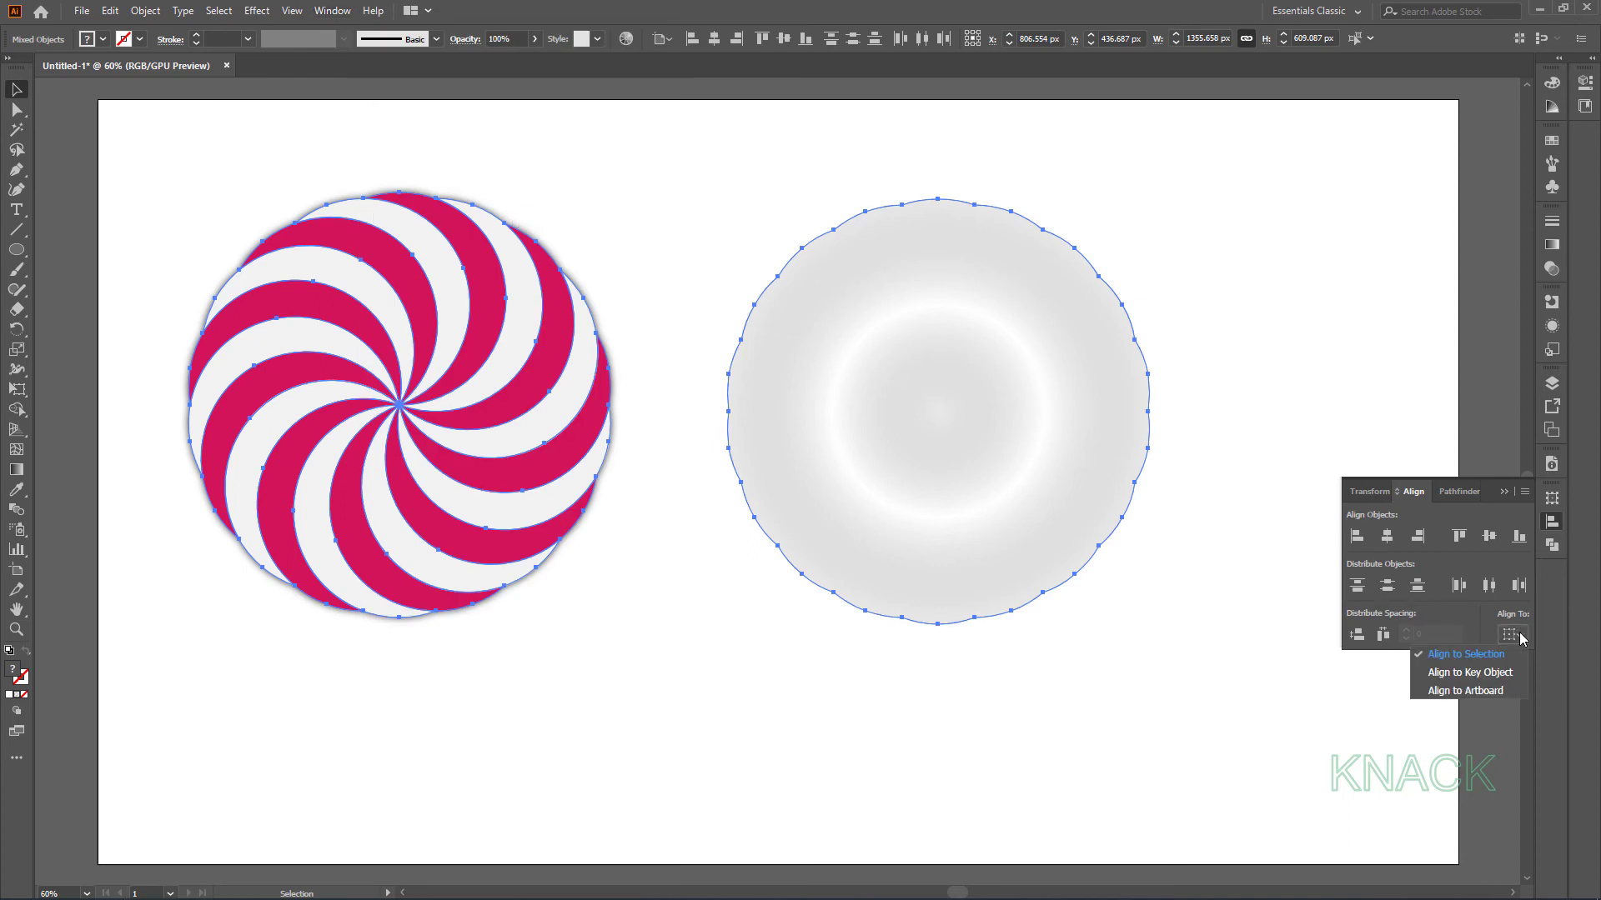
pyautogui.click(1507, 690)
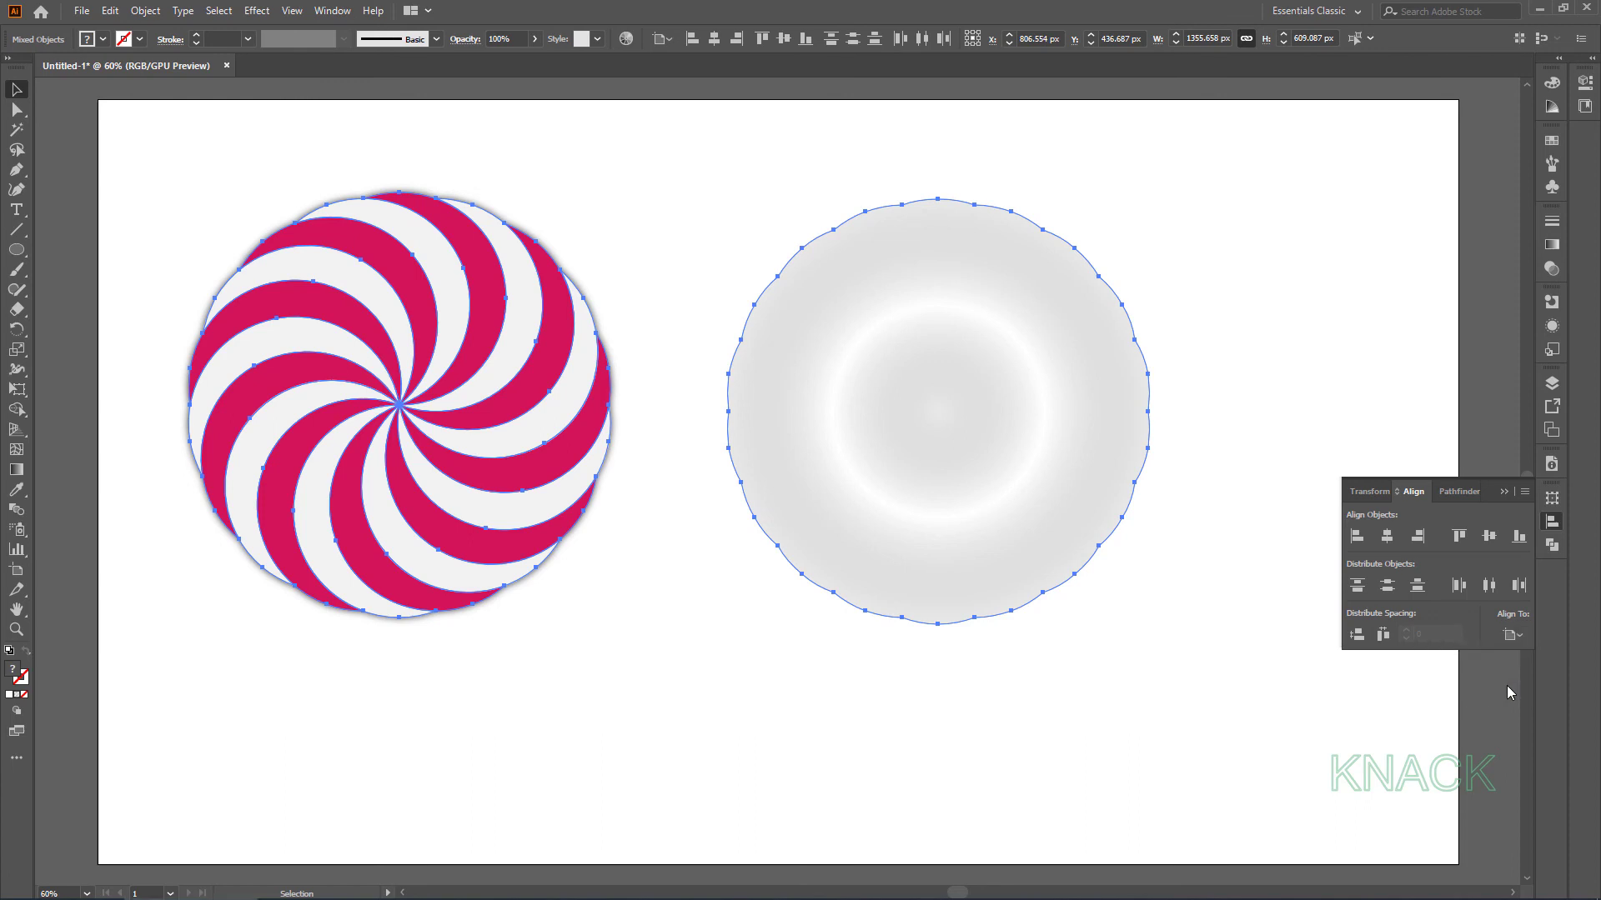
# Centre both objects horizontally and vertically on the artboard and group them
pyautogui.click(1388, 537)
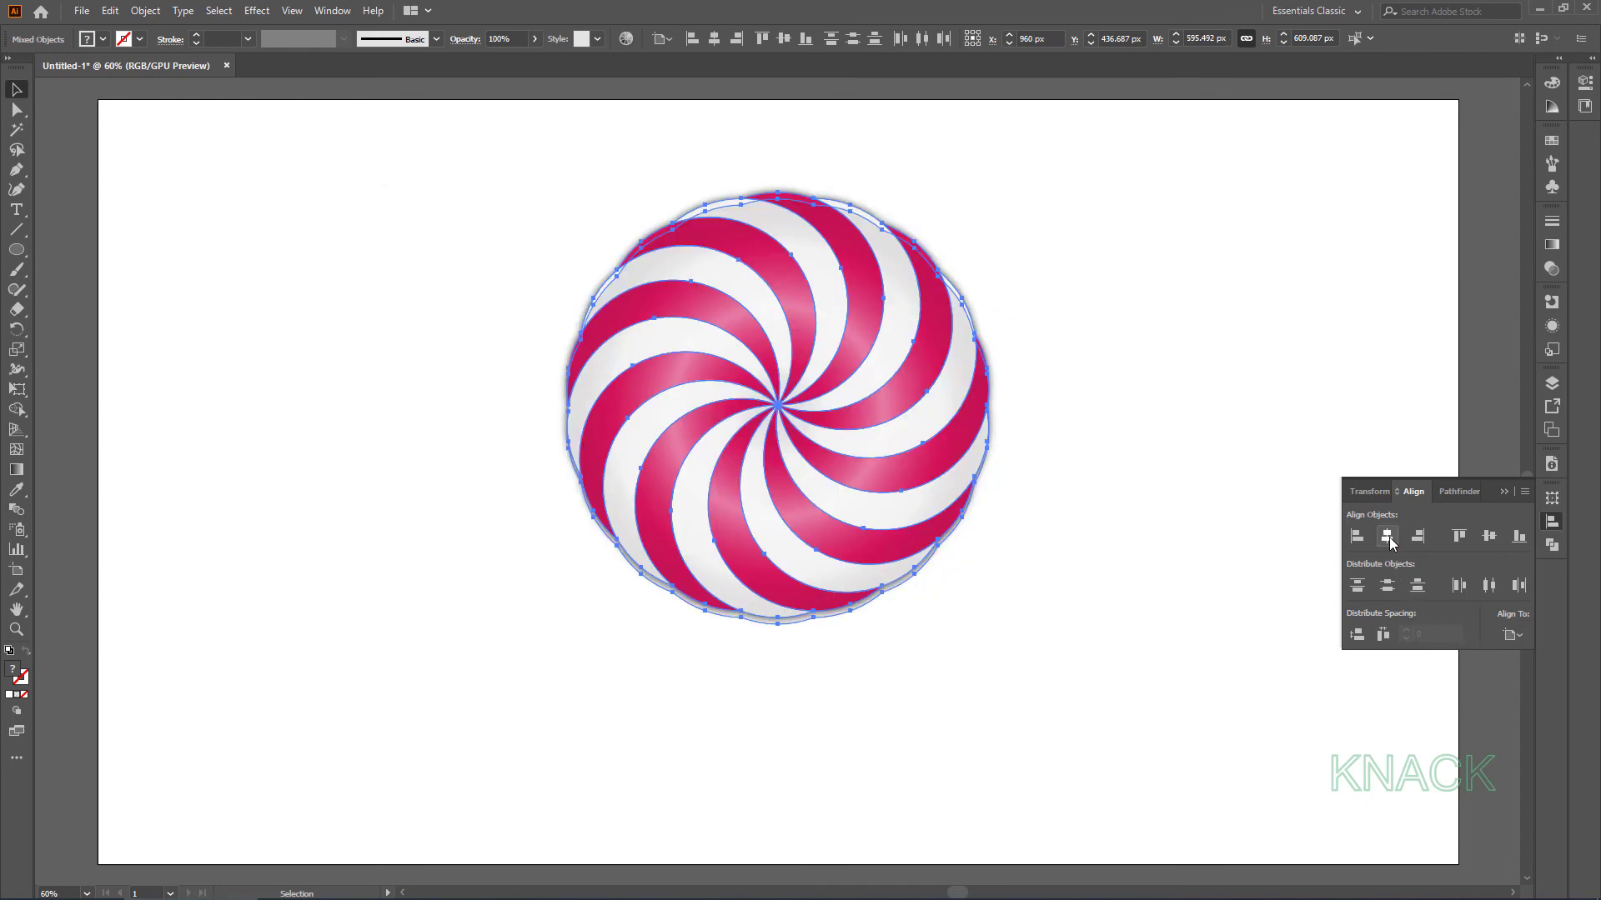
pyautogui.click(1489, 537)
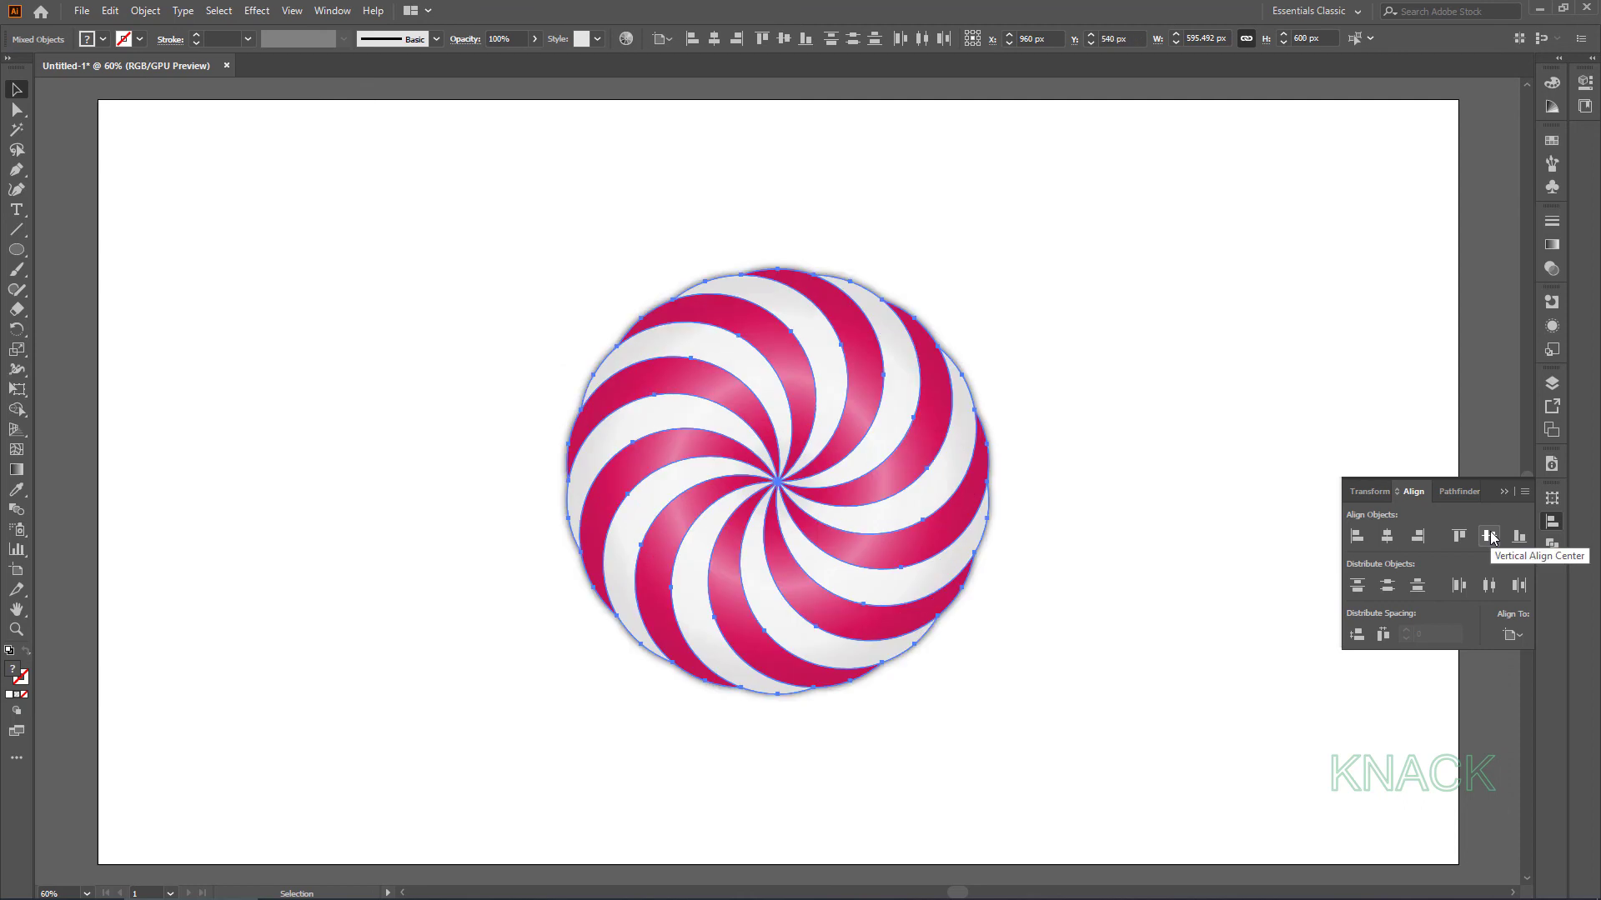
pyautogui.click(1556, 526)
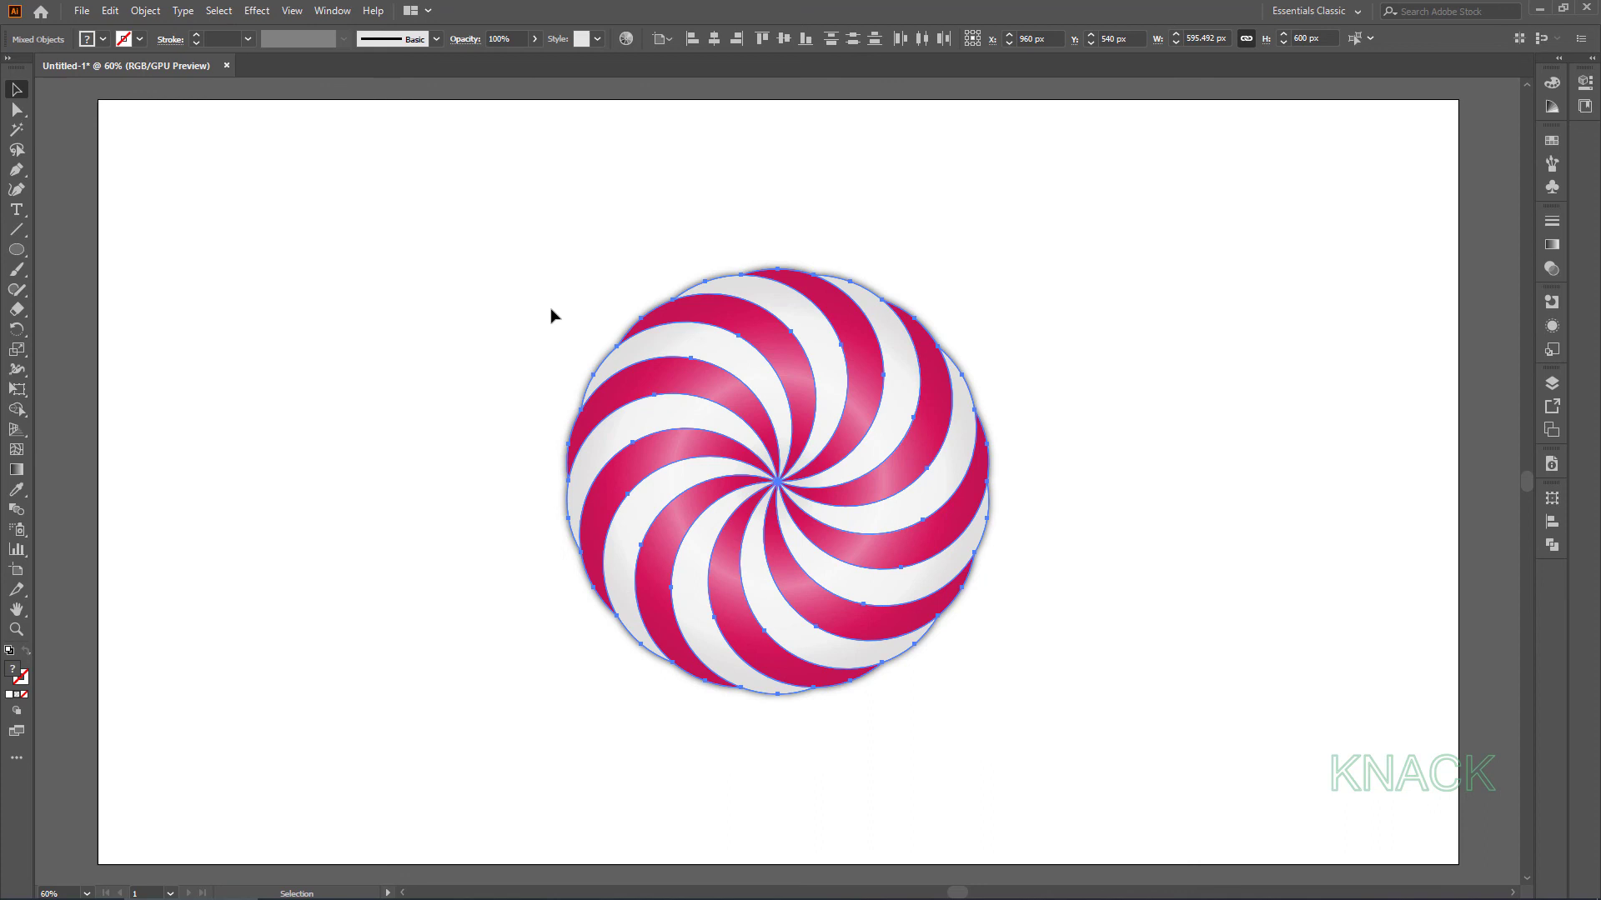
pyautogui.click(145, 12)
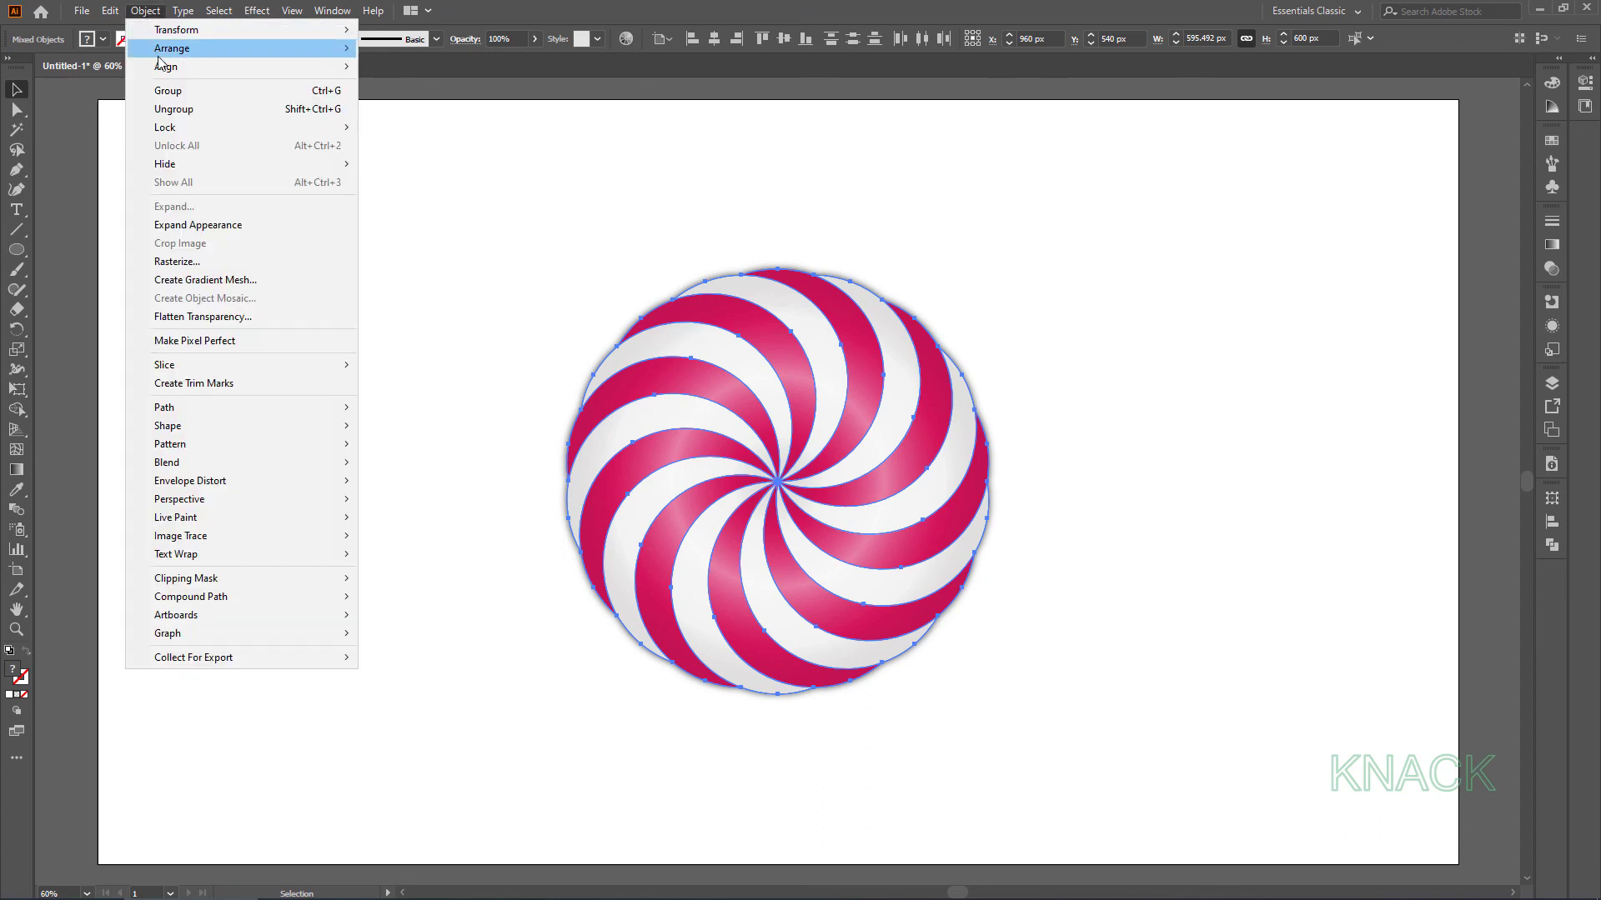
pyautogui.click(191, 90)
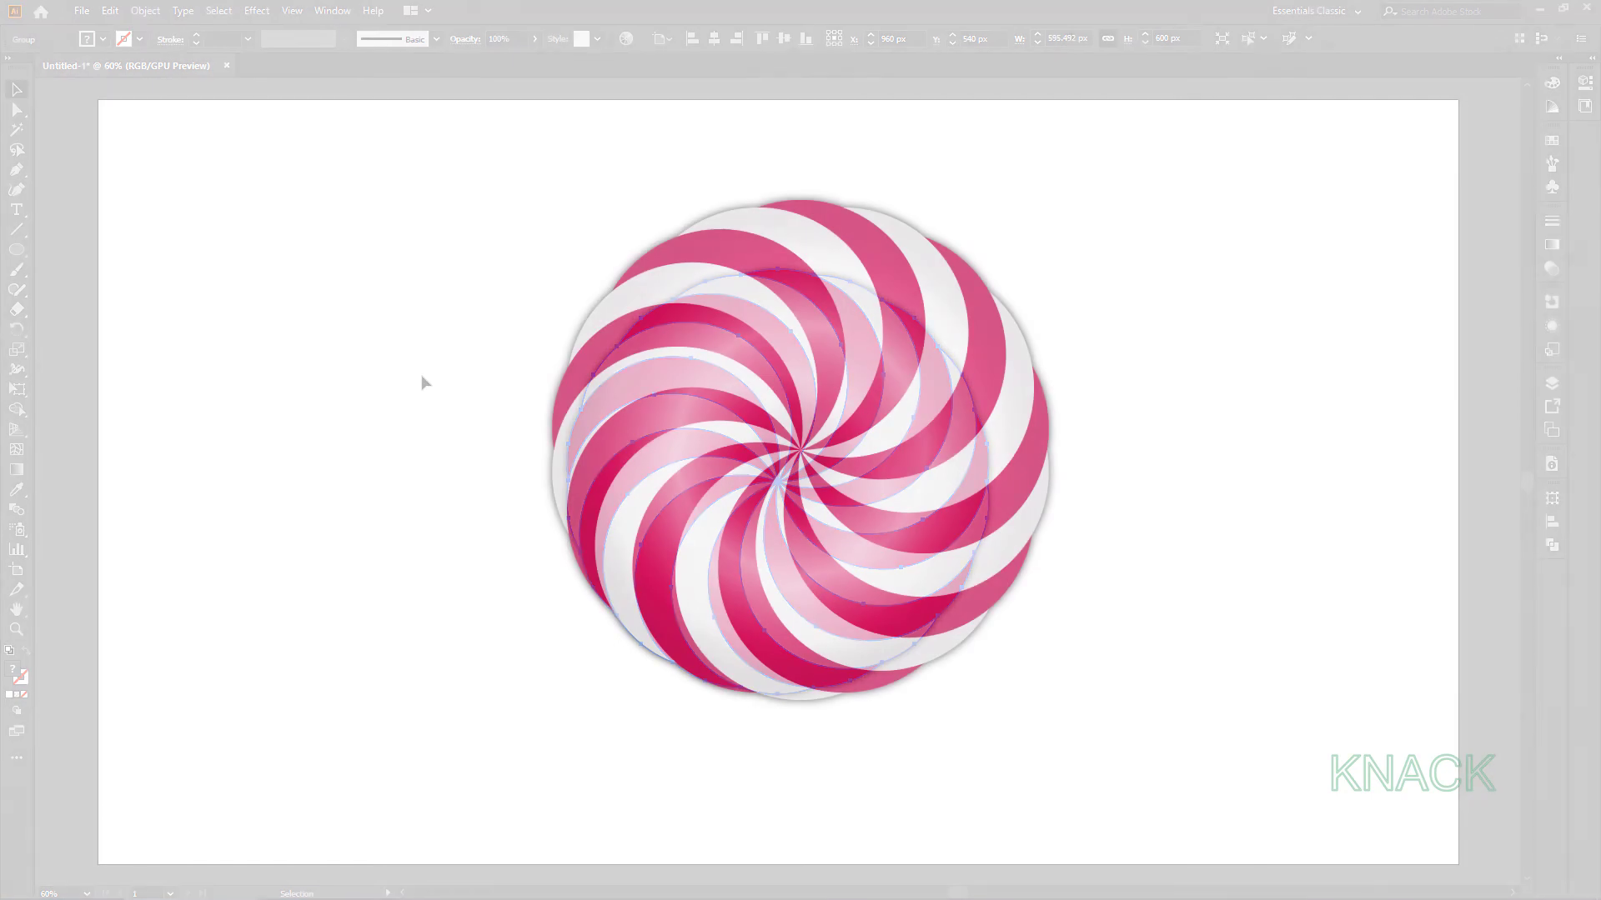